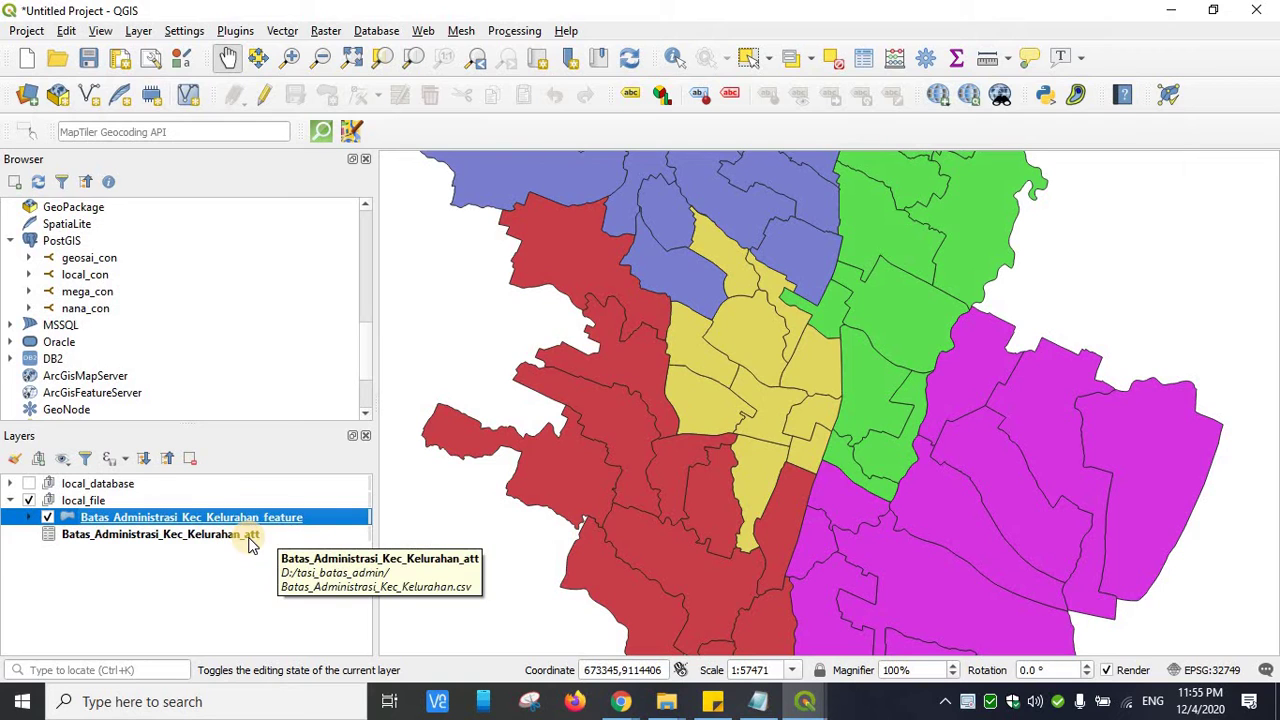
Select the Batas_Administrasi_Kec_Kelurahan_att table in the layers and open DB Manager
left_click(258, 535)
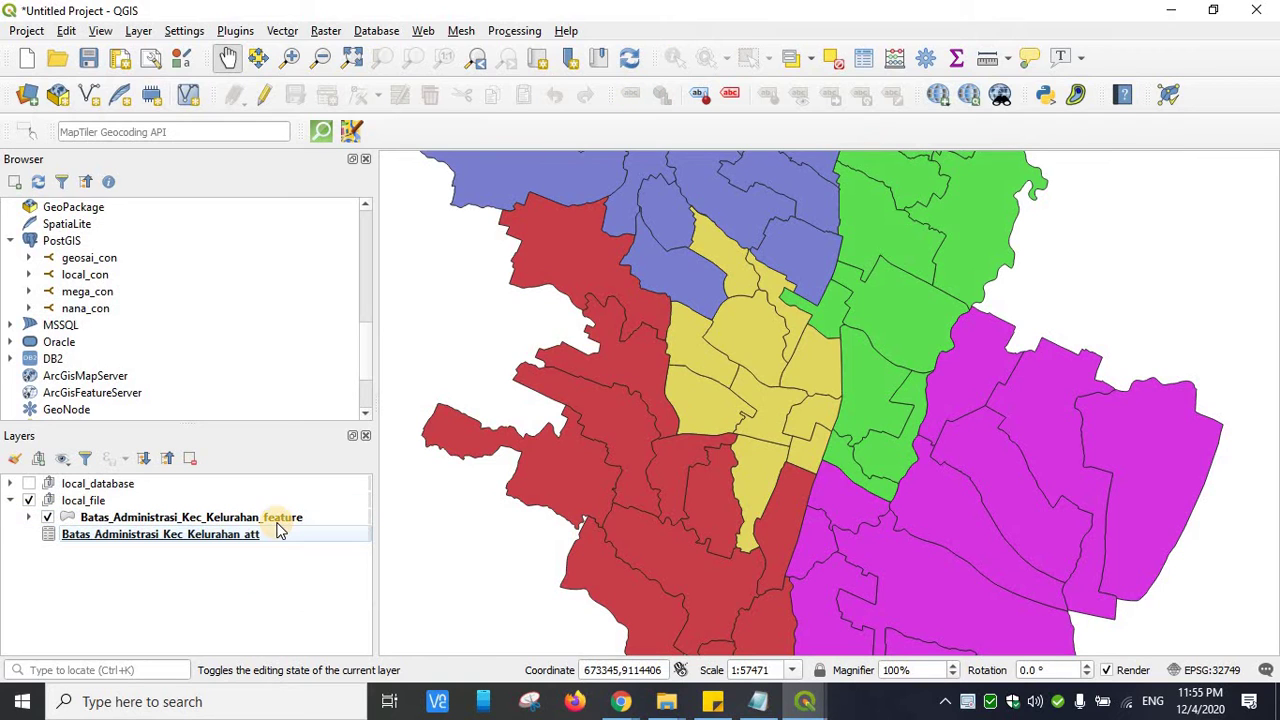
left_click(418, 32)
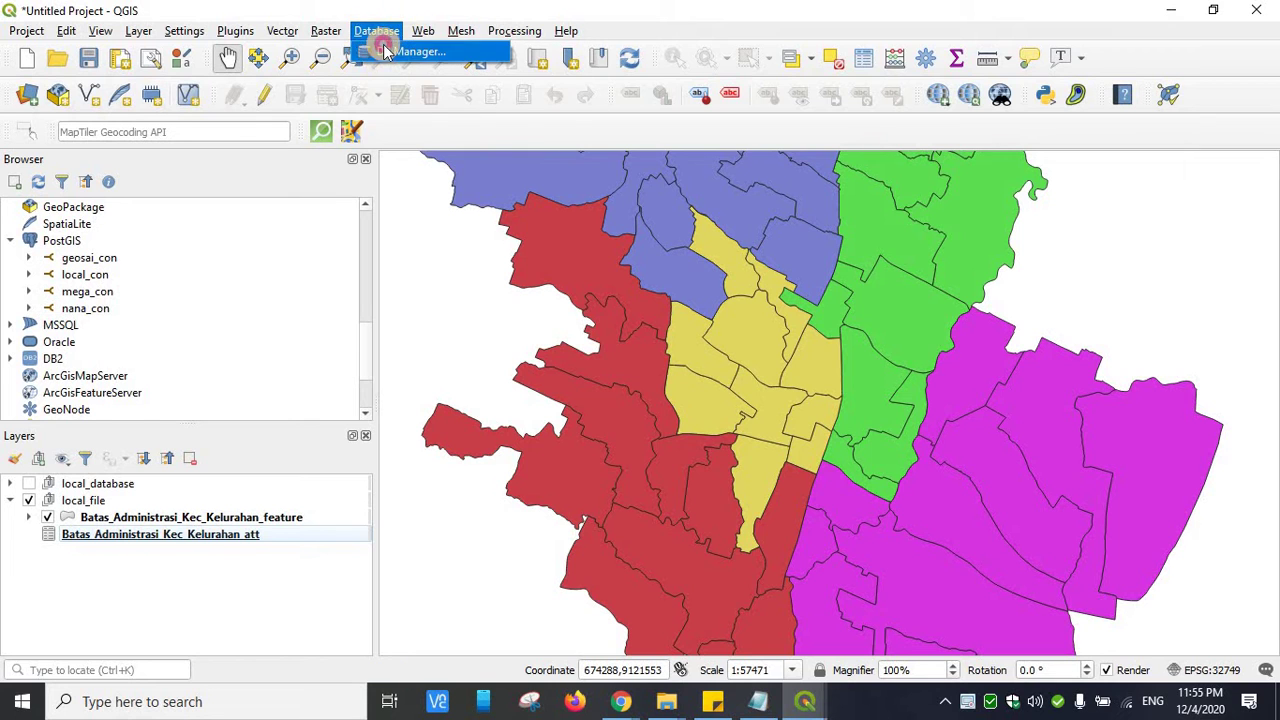
left_click(395, 51)
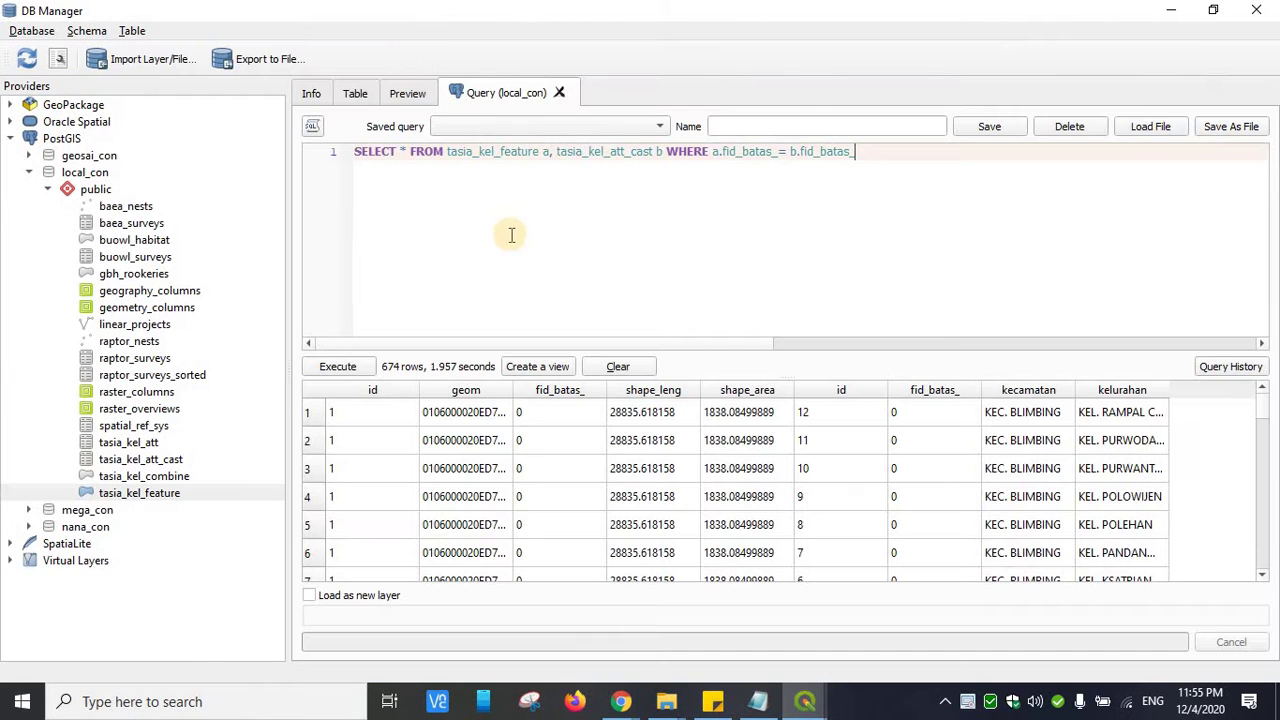
Set up an import of Batas_Administrasi_Kec_Kelurahan_att into table tasia_kel_att in the public schema, converting field names to lowercase
left_click(146, 62)
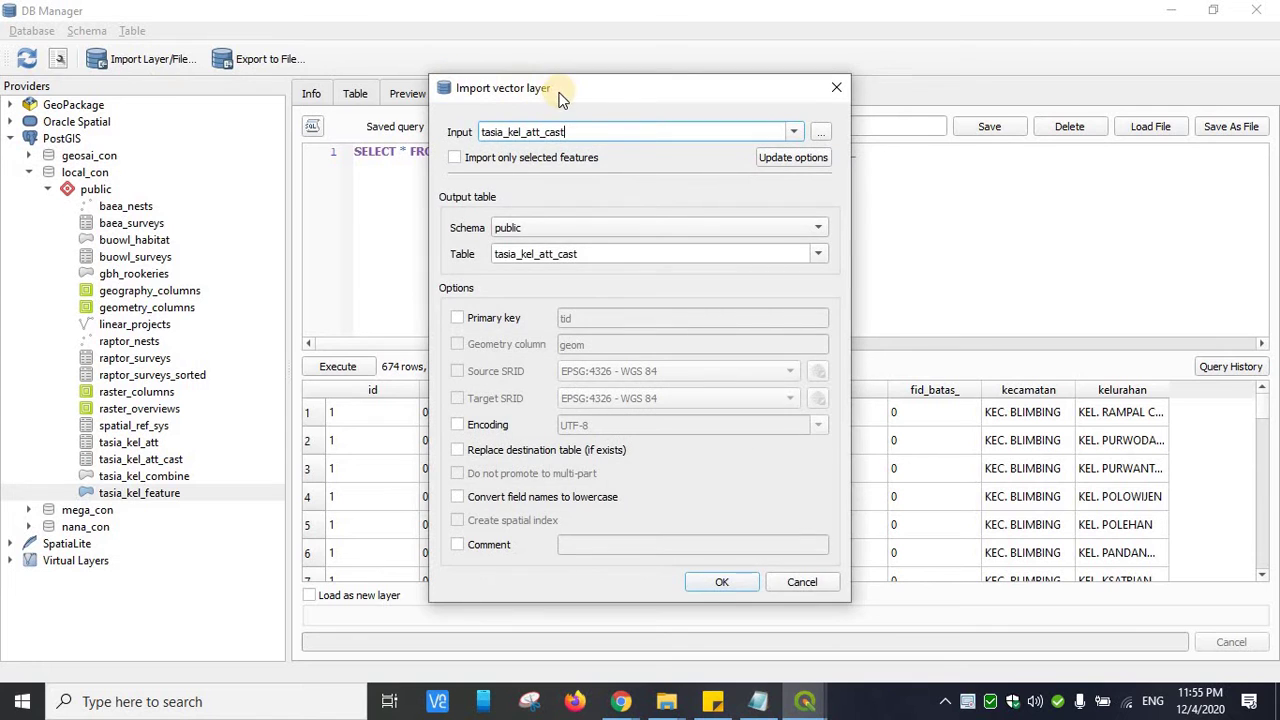
left_click_drag(510, 90, 397, 93)
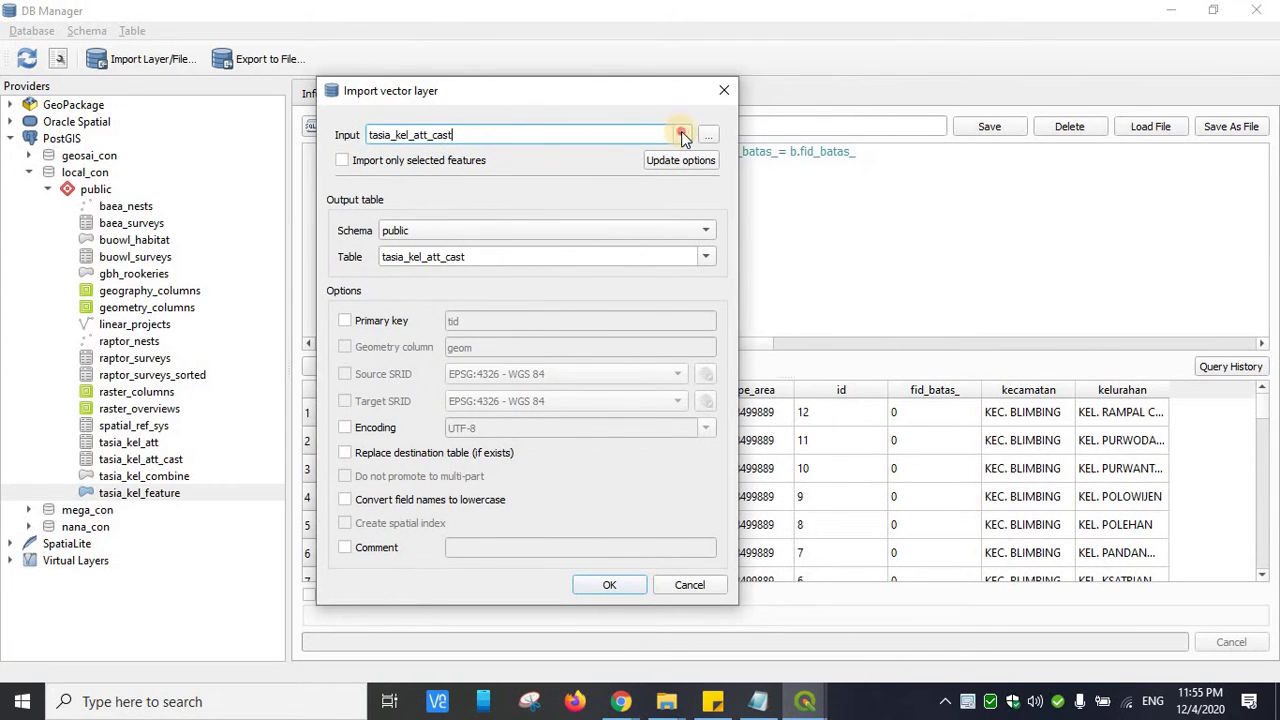
left_click(680, 137)
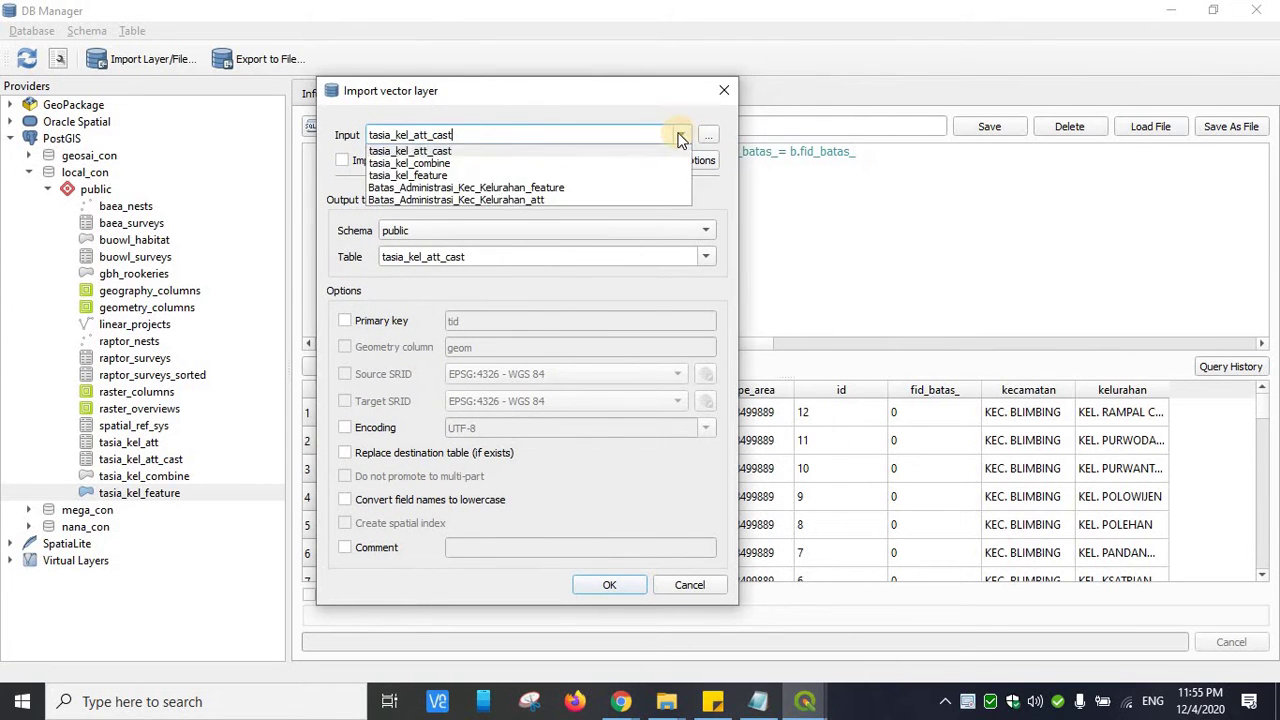
left_click(541, 199)
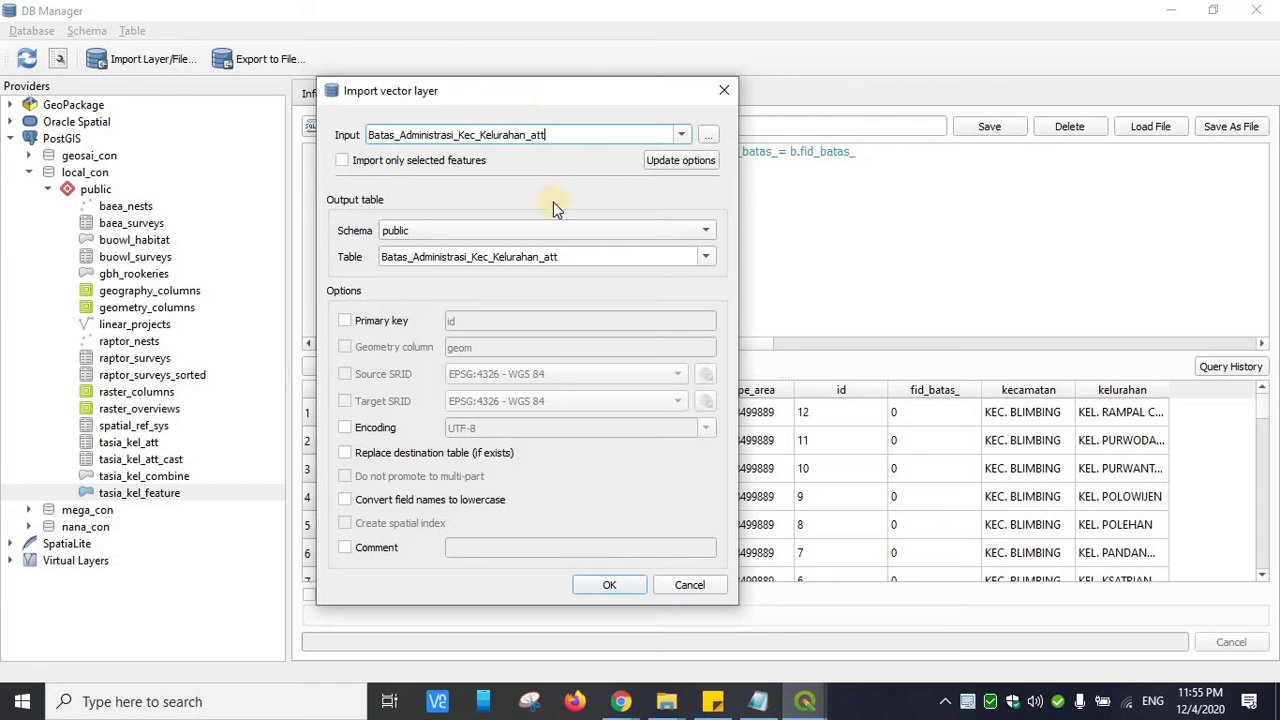
double_click(516, 258)
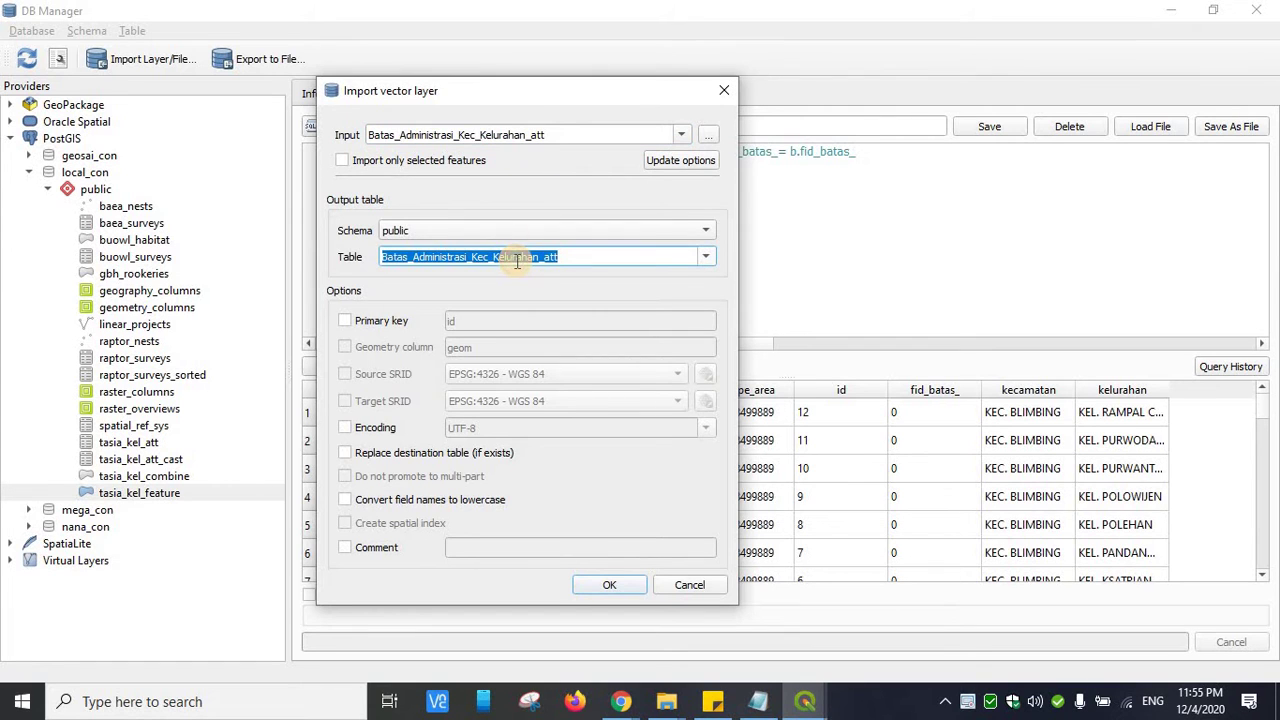
type("tasia_kel")
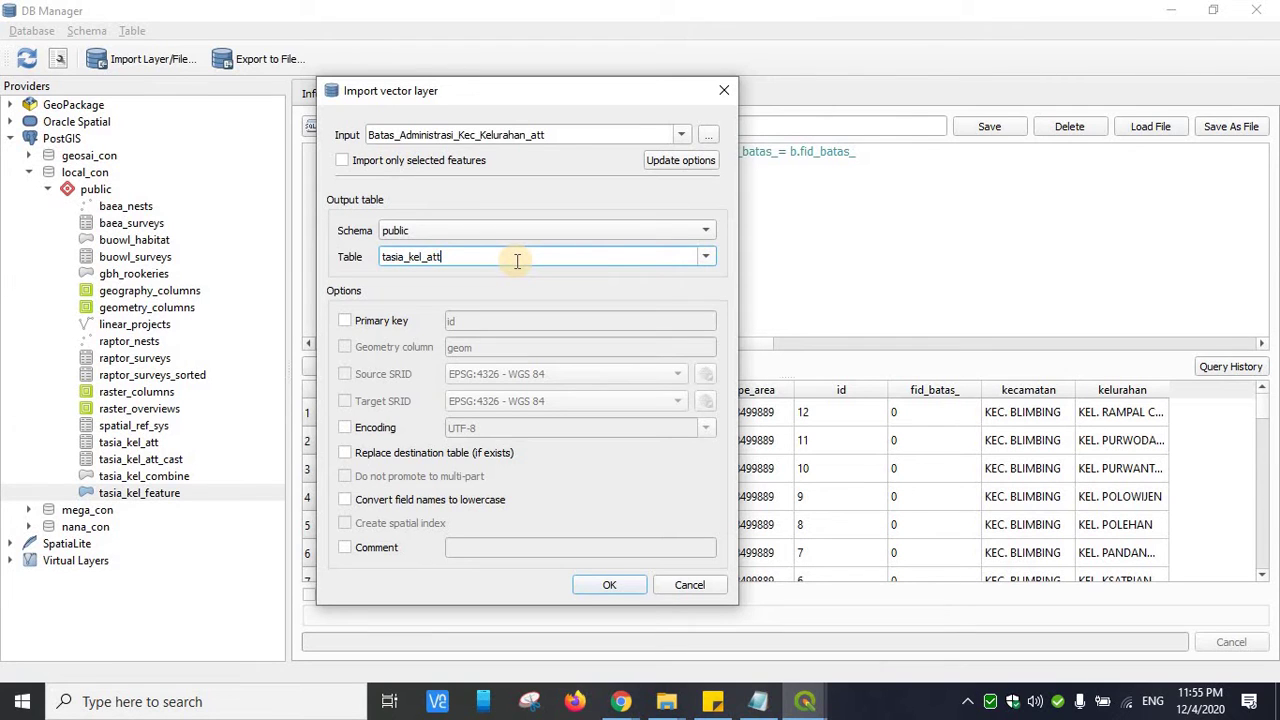
left_click(365, 502)
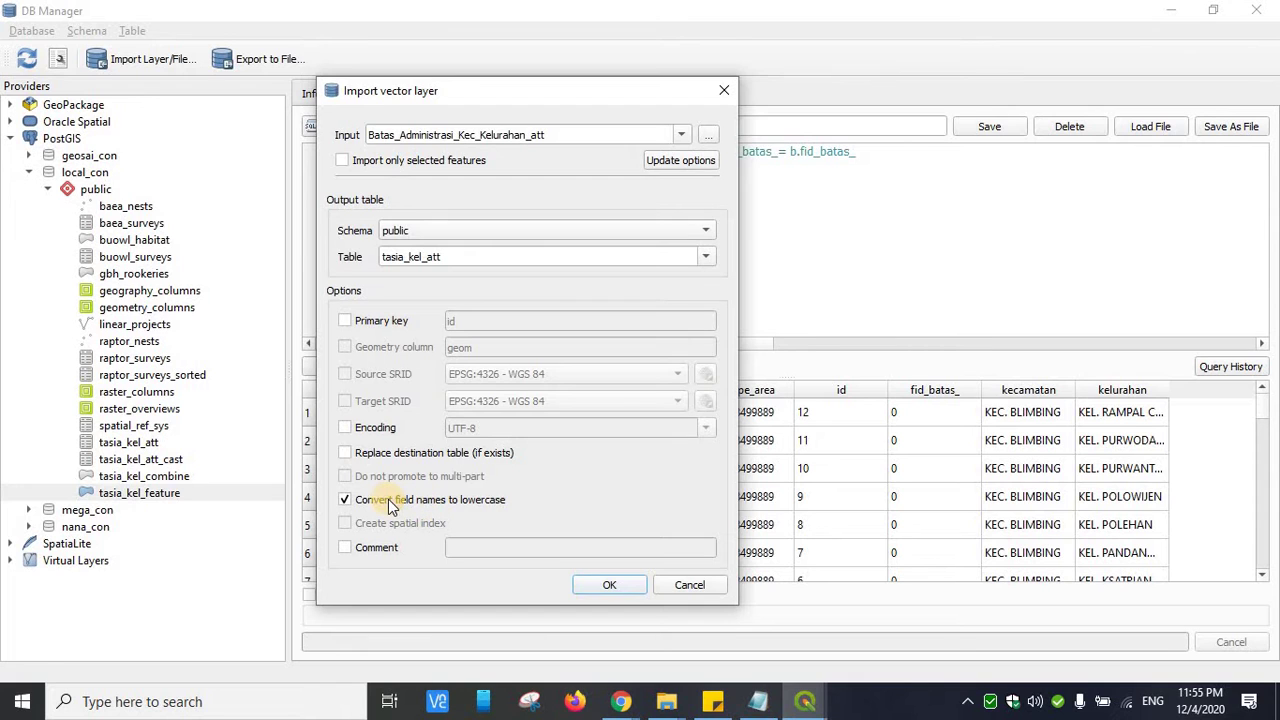
Switch the import to Batas_Administrasi_Kec_Kelurahan_feature with output table tasia_kel_feature and a spatial index, and dismiss the import without running it
left_click(684, 136)
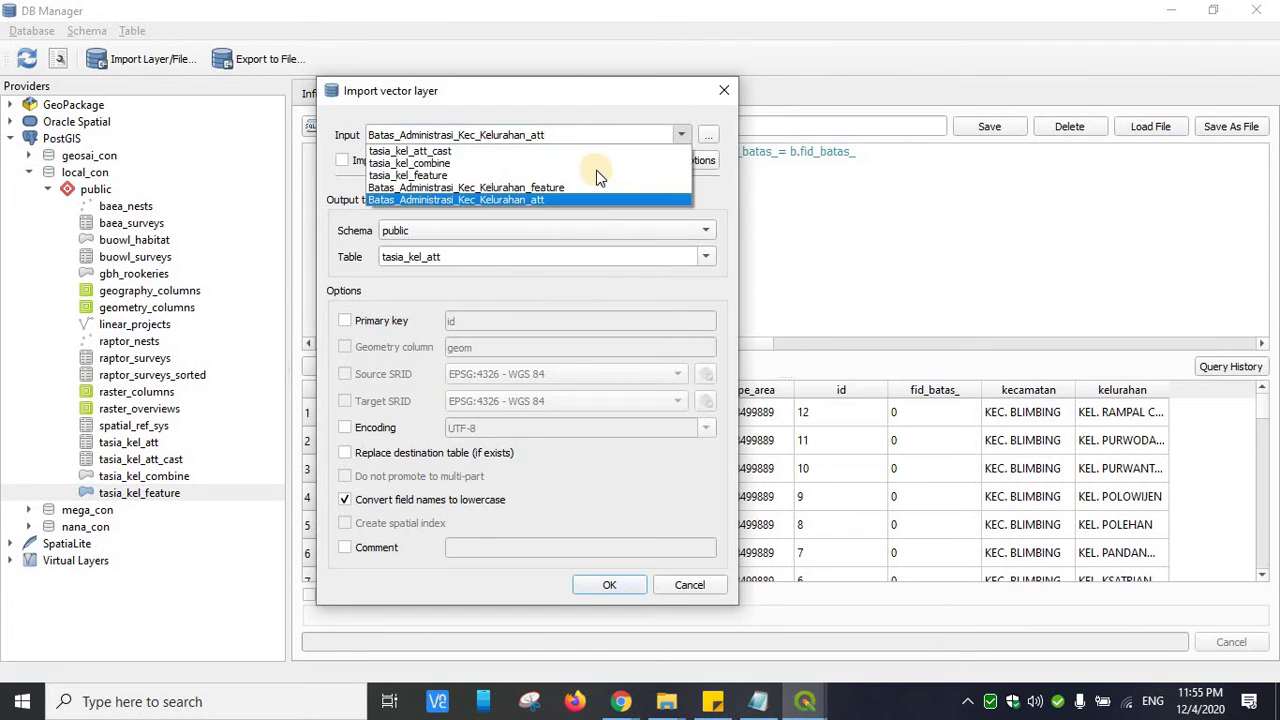
left_click(538, 187)
double_click(449, 258)
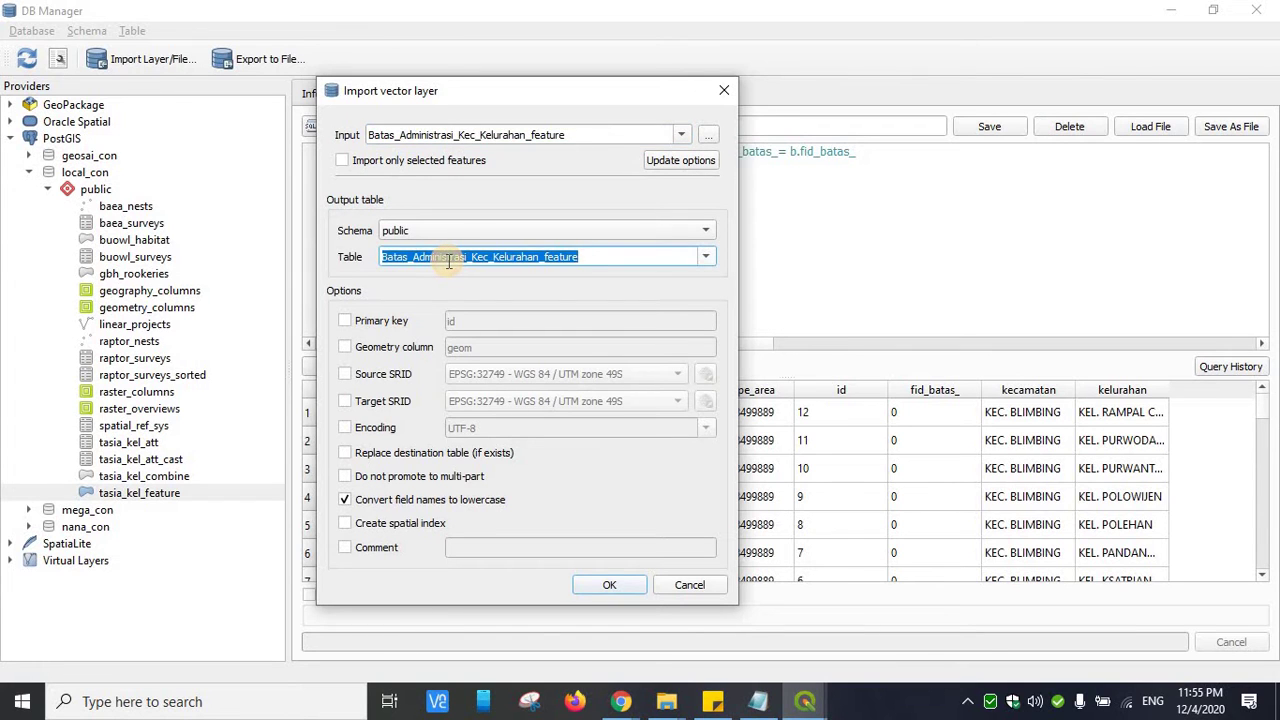
type("ta")
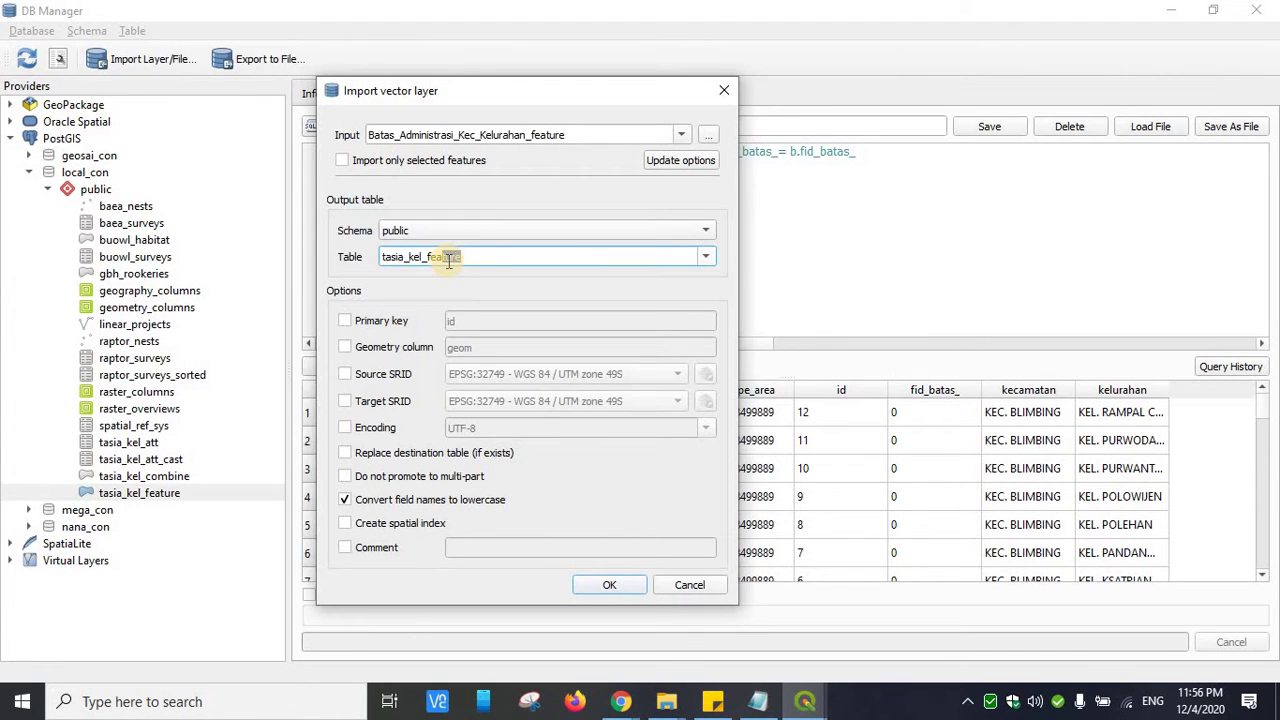
type("sia_kel_fea")
left_click(480, 257)
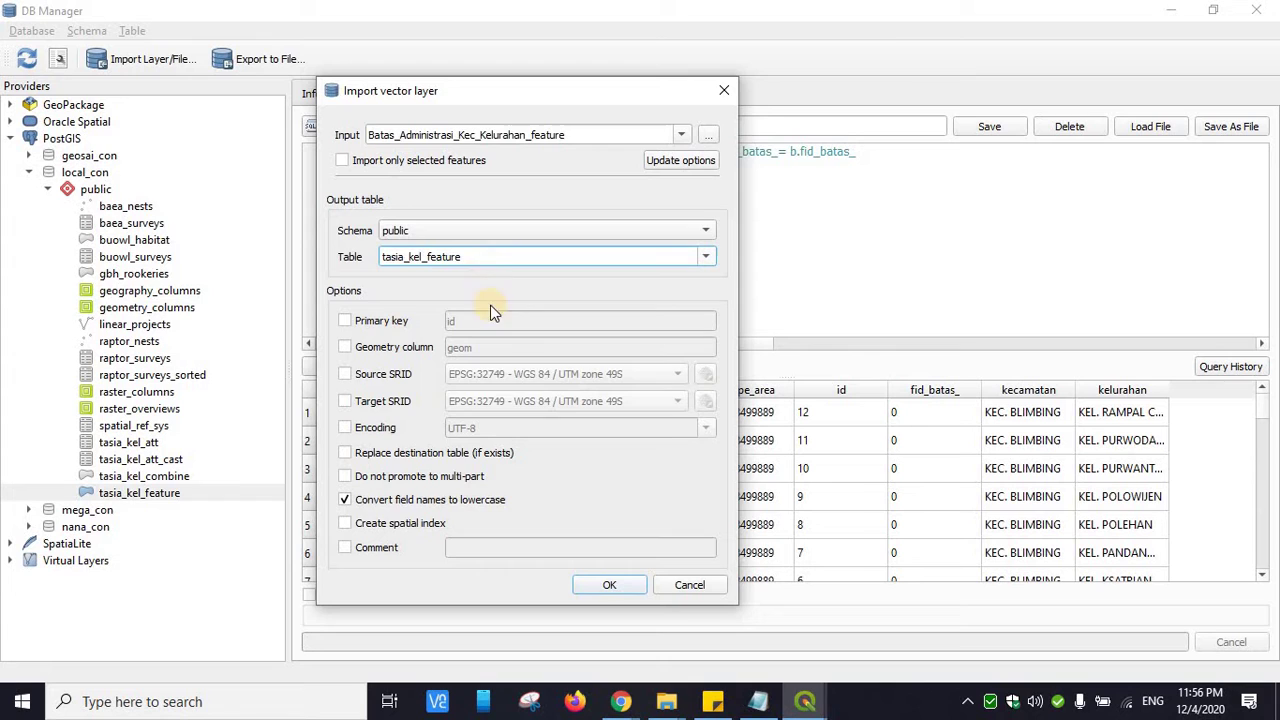
left_click(361, 525)
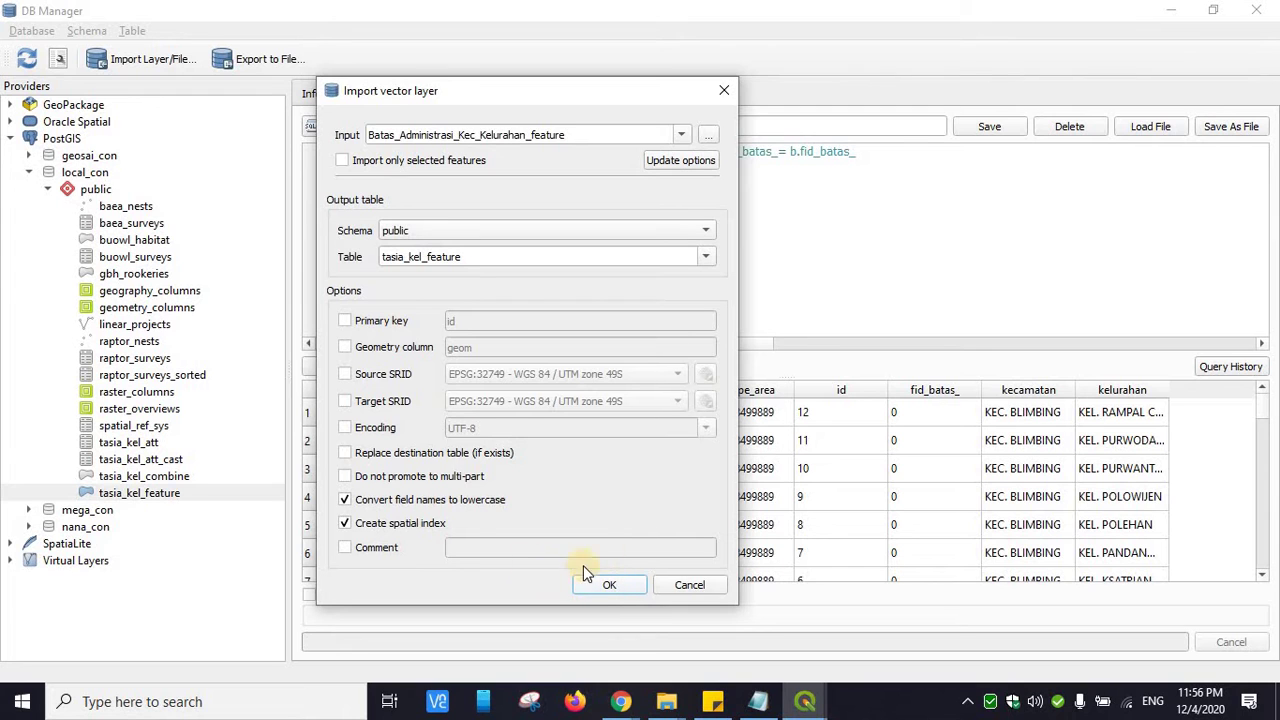
left_click(666, 587)
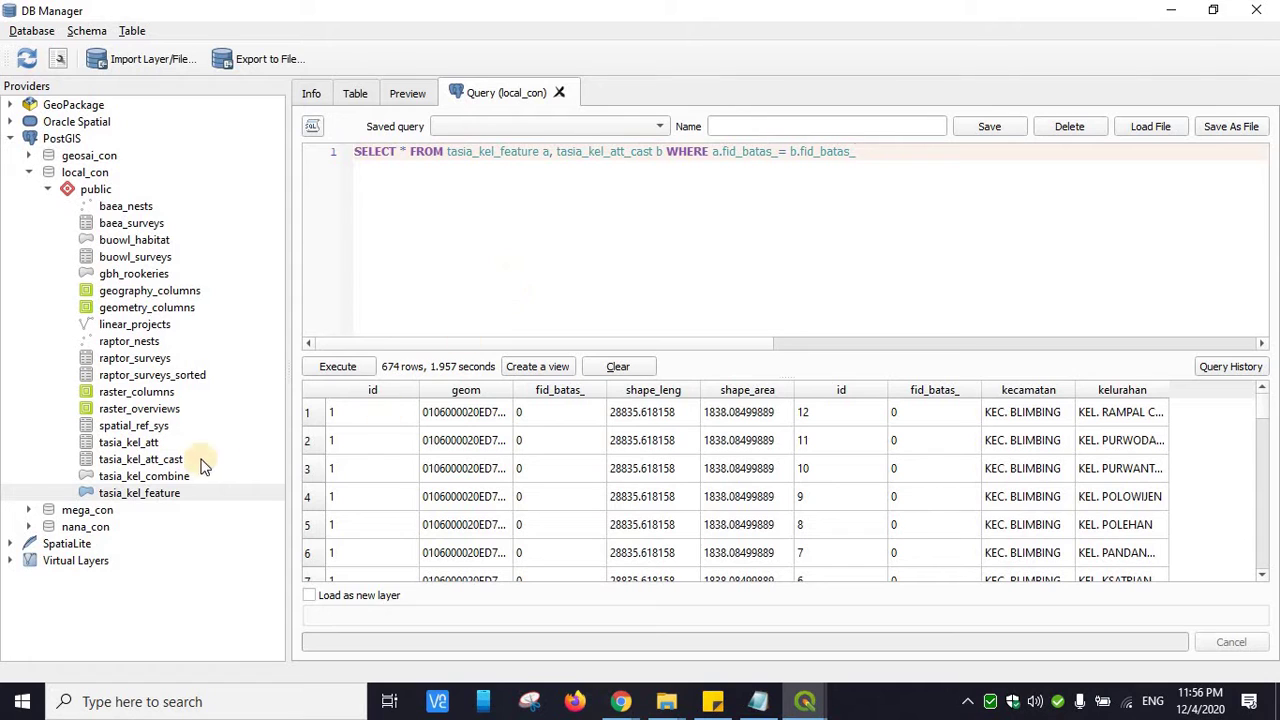
Examine the field names and data types of the tasia_kel_att and tasia_kel_feature tables in local_con
left_click(150, 443)
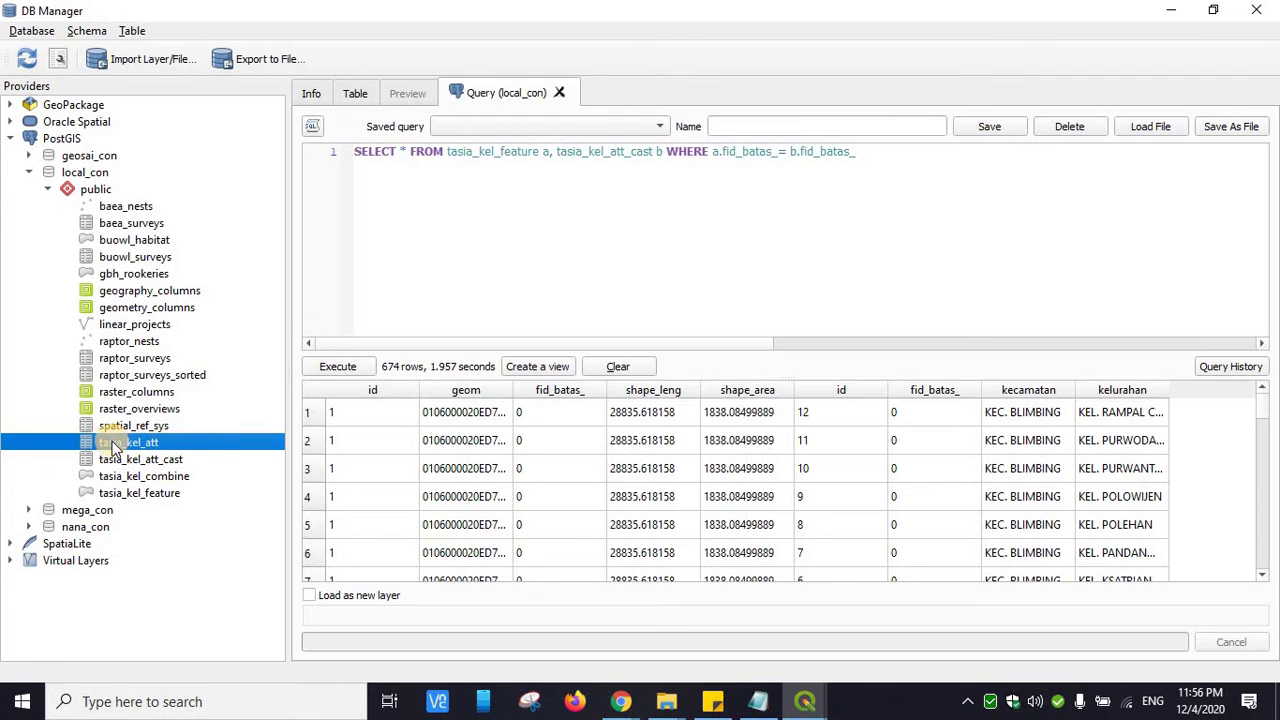
left_click(314, 93)
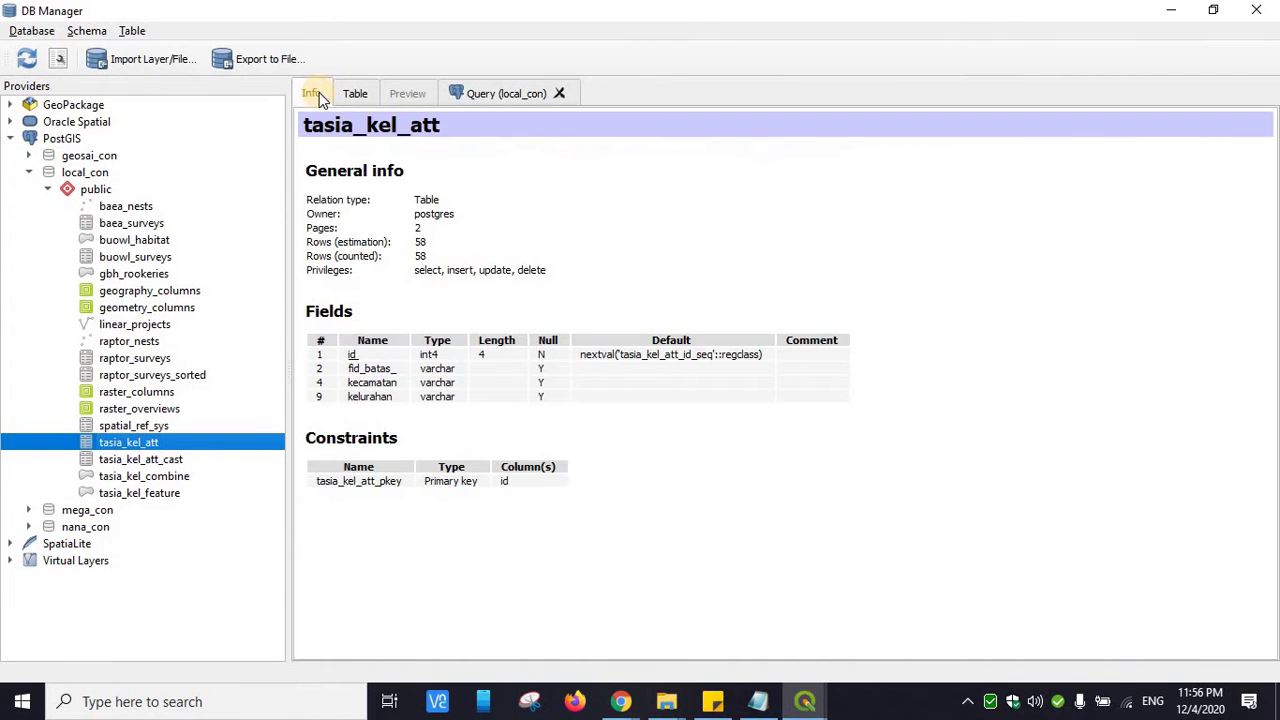
double_click(437, 368)
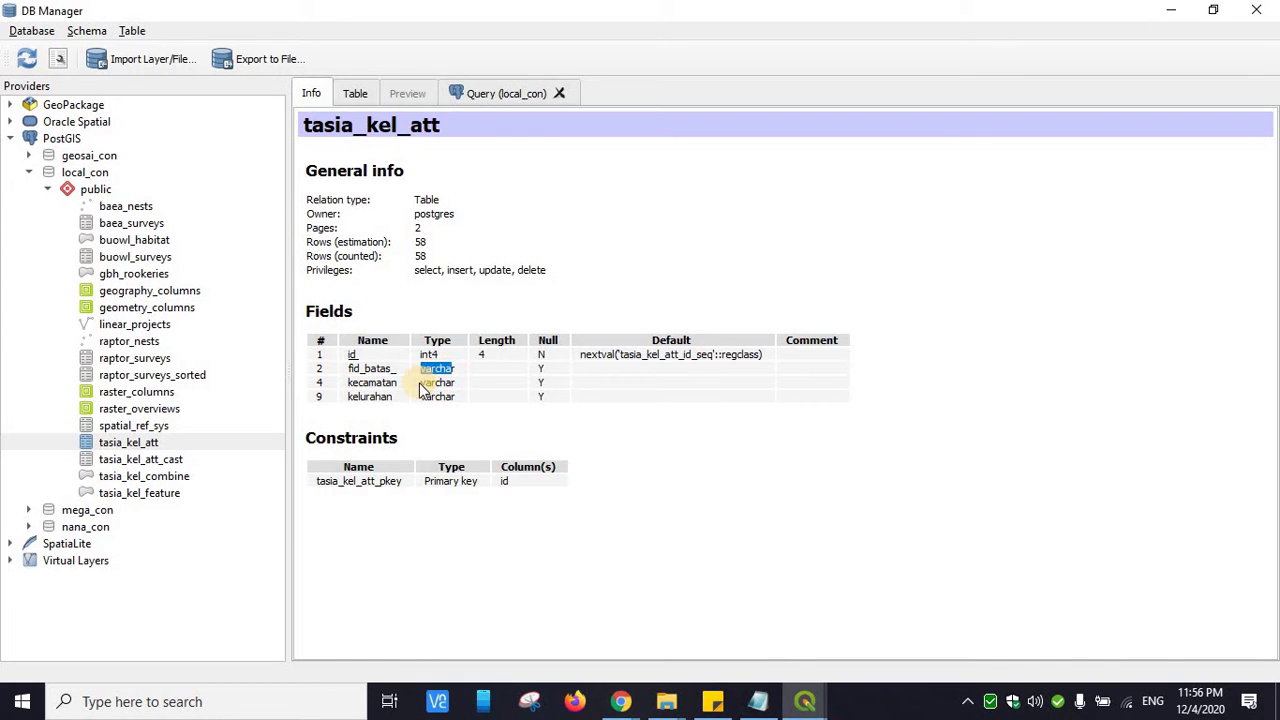
double_click(420, 383)
double_click(423, 395)
left_click_drag(348, 368, 445, 368)
left_click(167, 491)
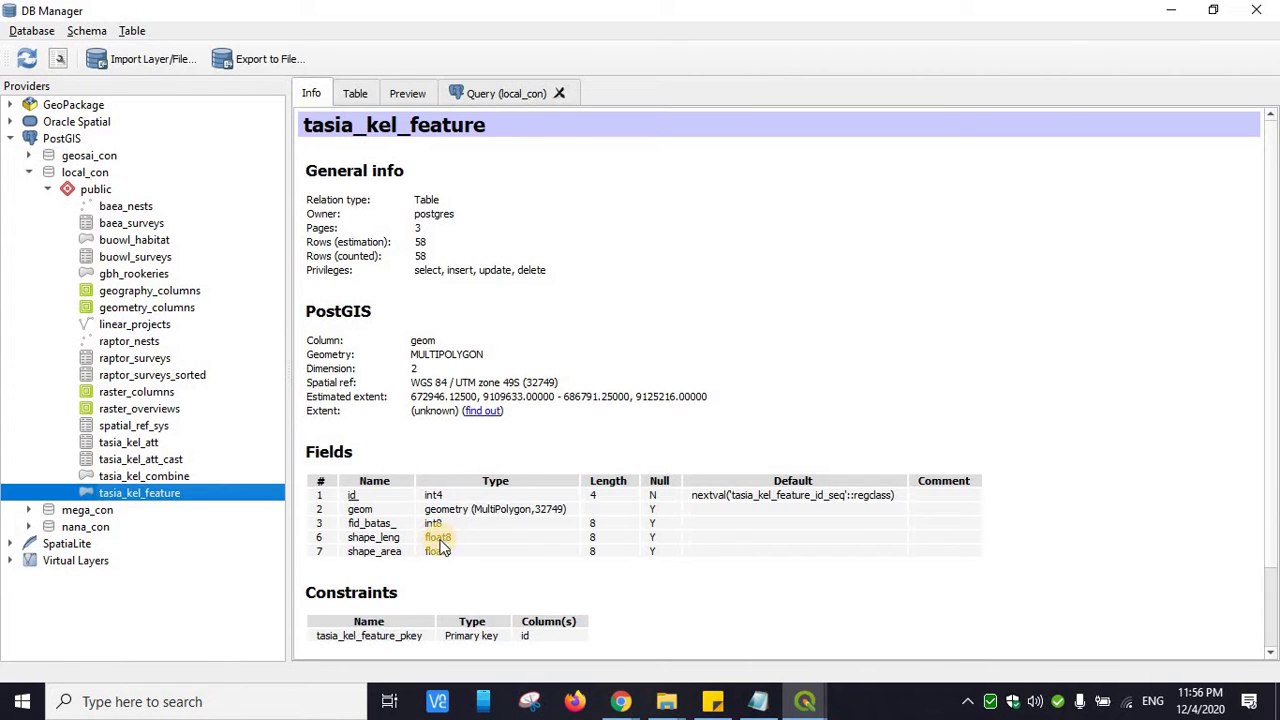
double_click(430, 510)
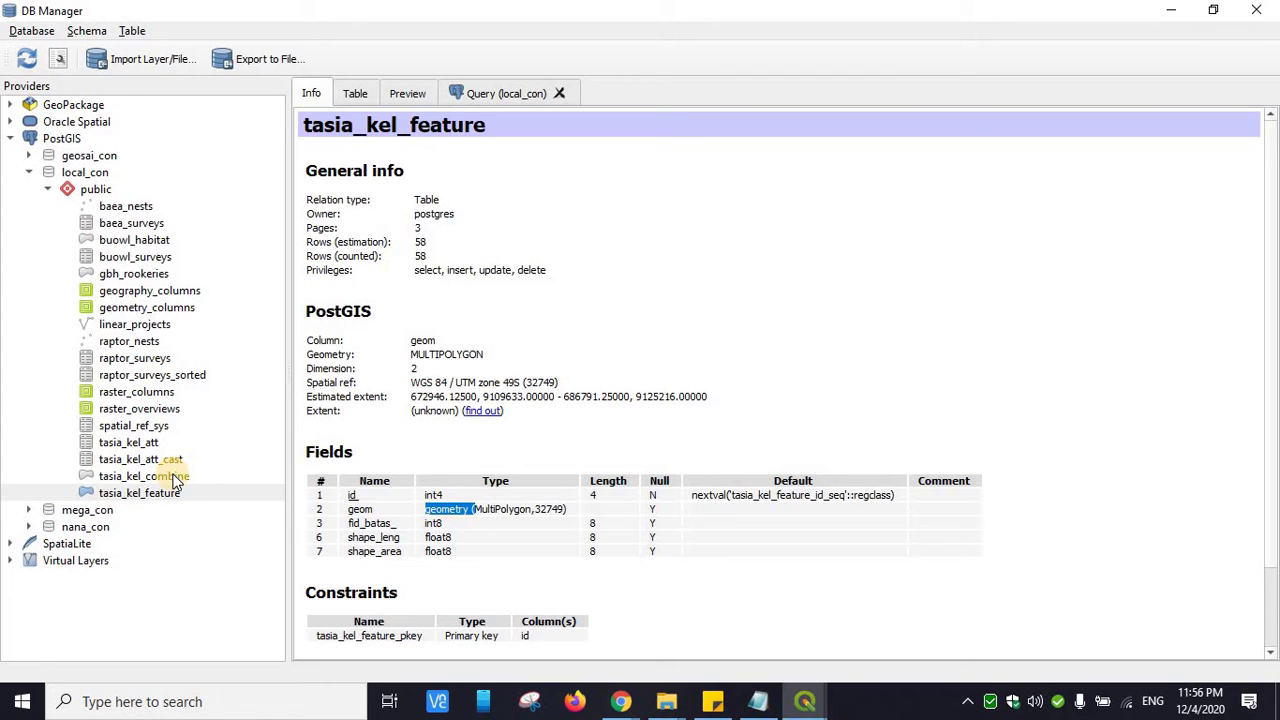
Replace the existing join query for local_con with the SQL file "1. drop_column_tasia_kel_att.sql"
left_click(164, 443)
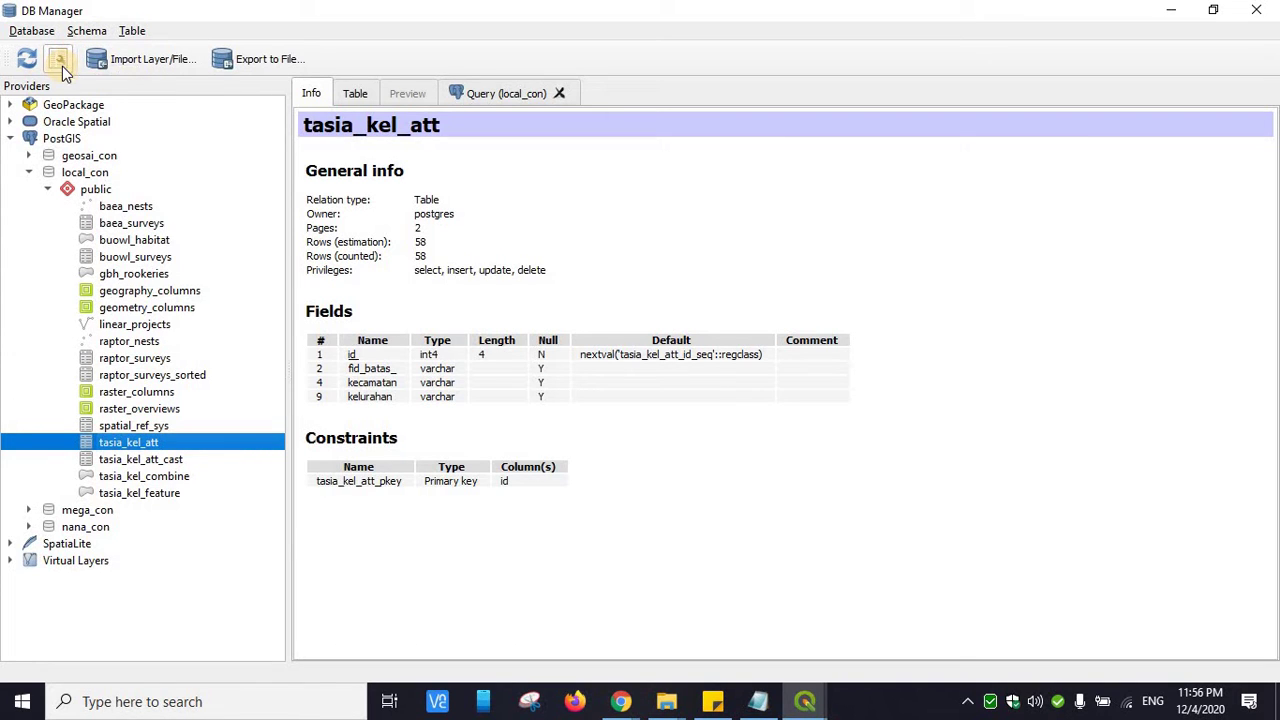
left_click(477, 94)
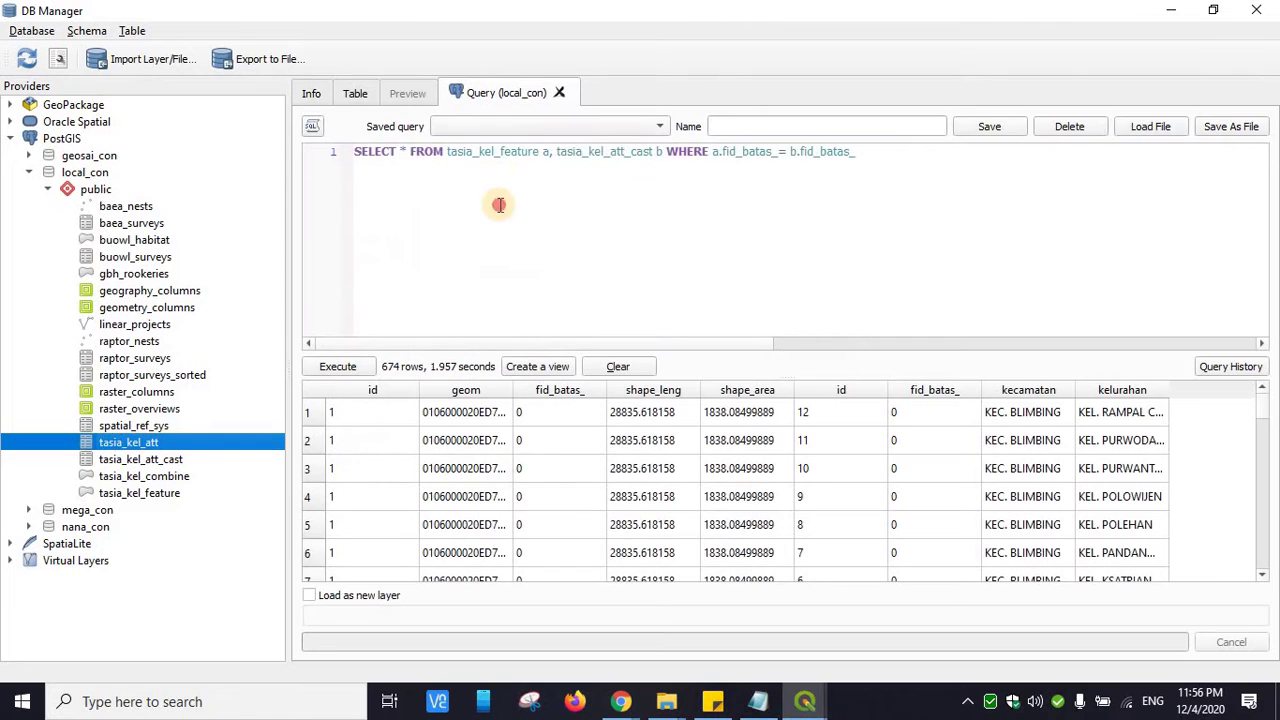
triple_click(500, 205)
key("BackSpace")
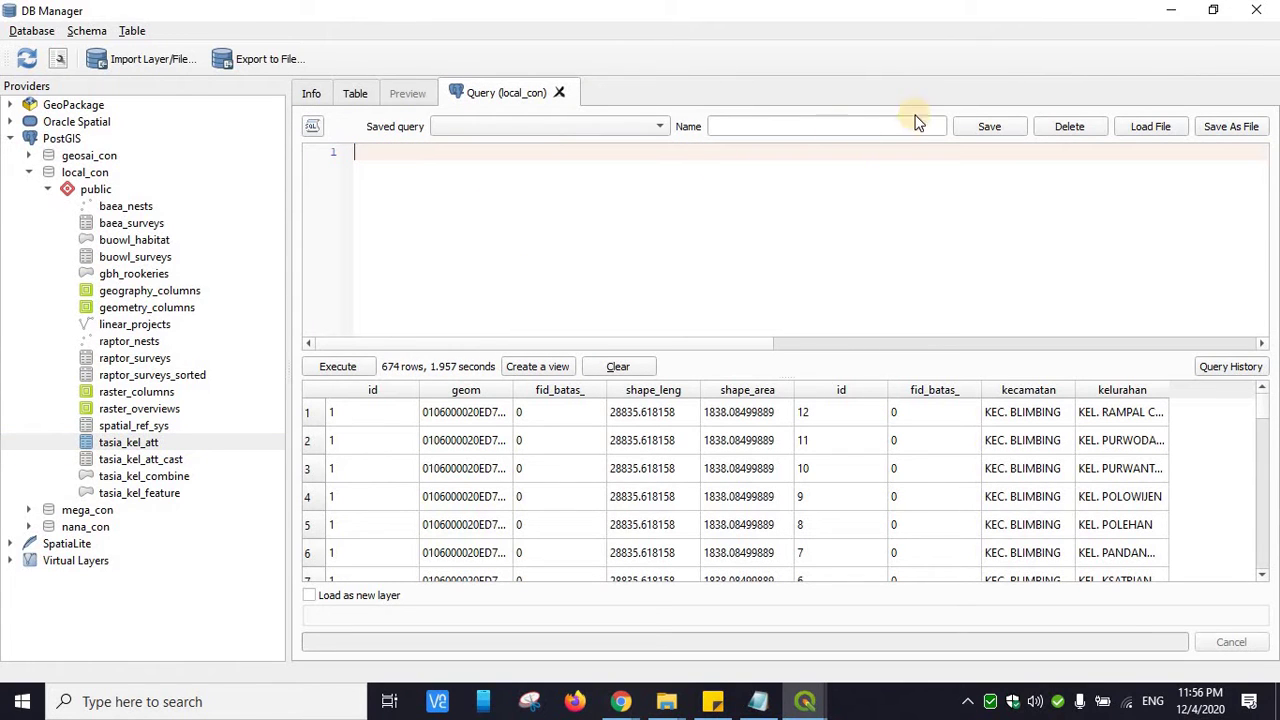
left_click(1149, 127)
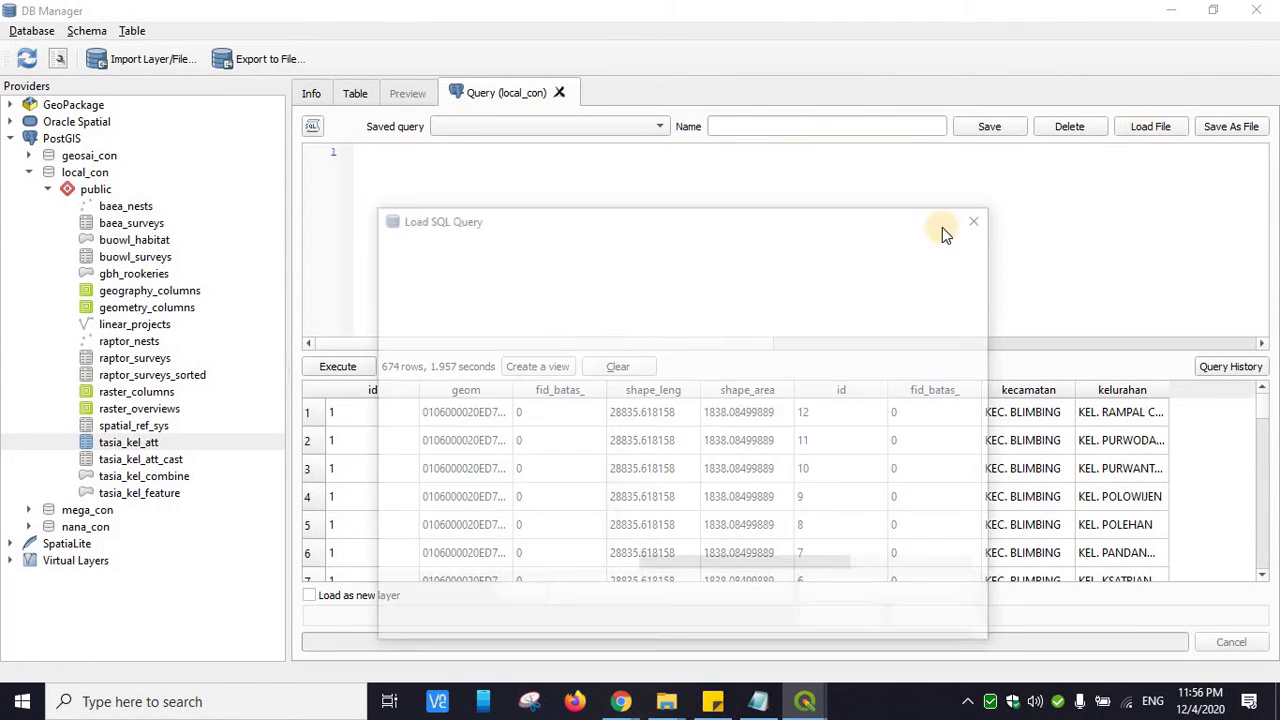
left_click(740, 339)
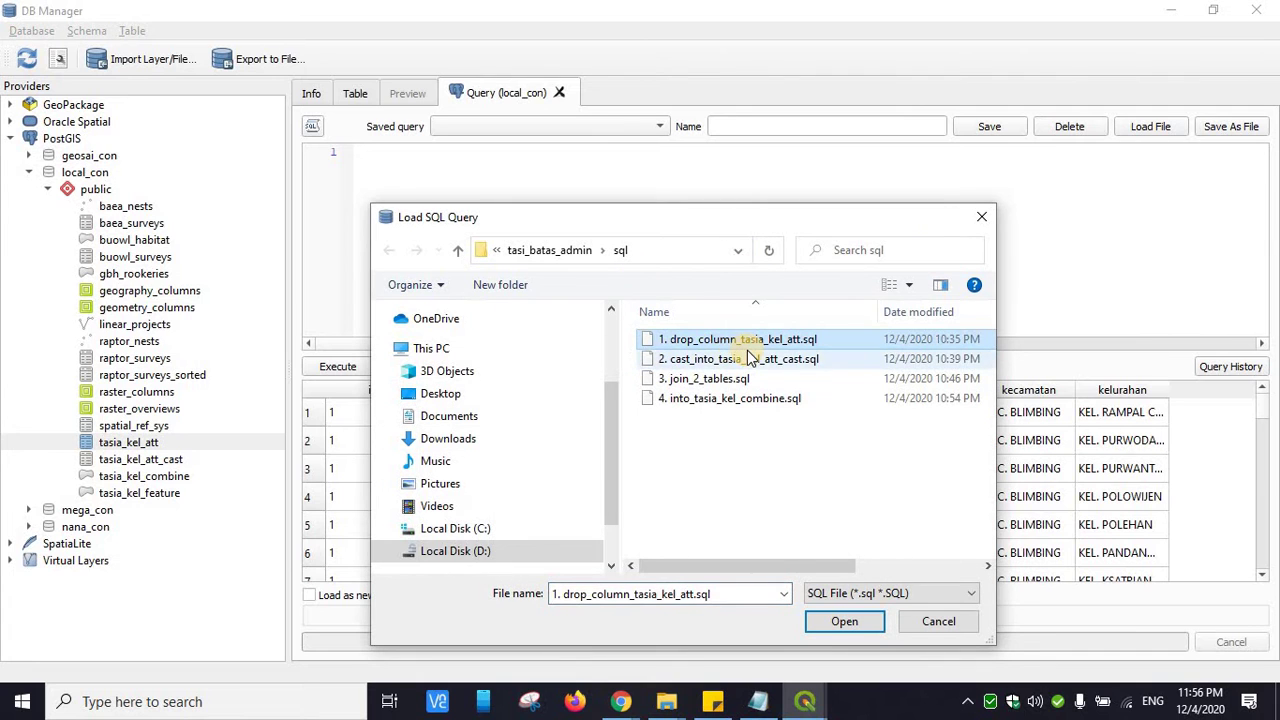
left_click(845, 622)
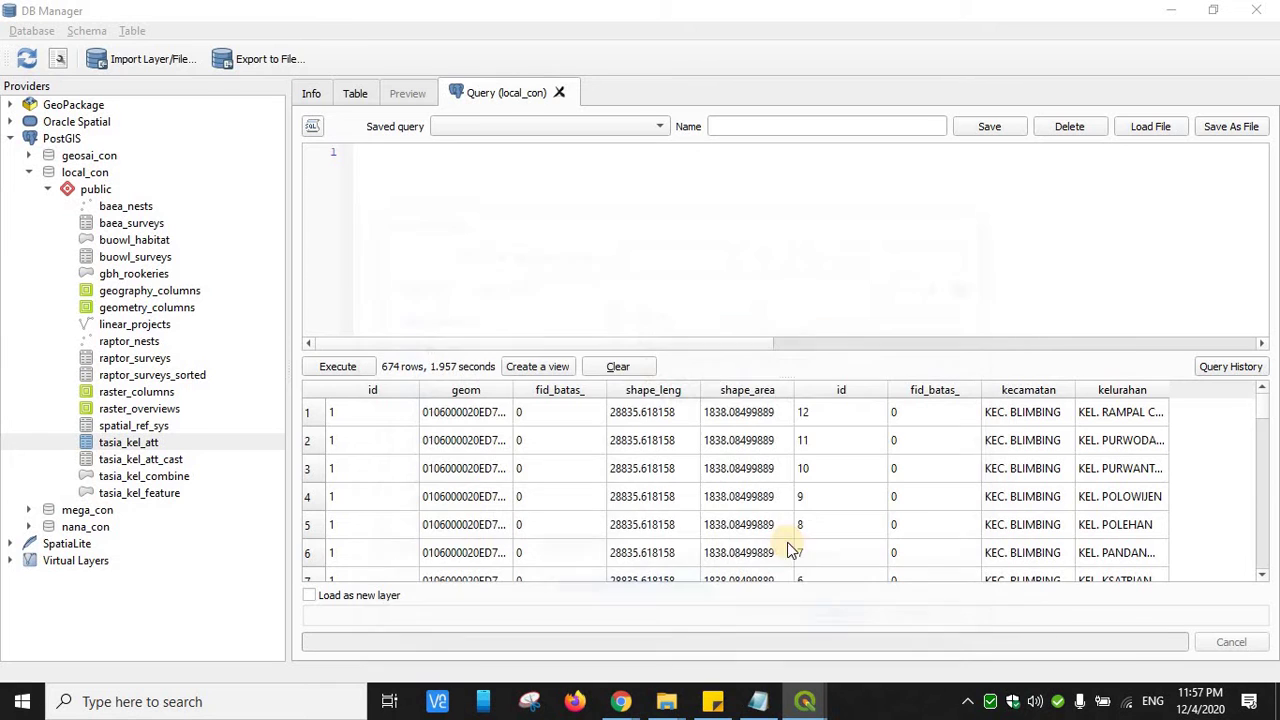
Examine the ALTER TABLE statement and its target table tasia_kel_att at the start of the loaded script
scroll(584, 201, "up", 4)
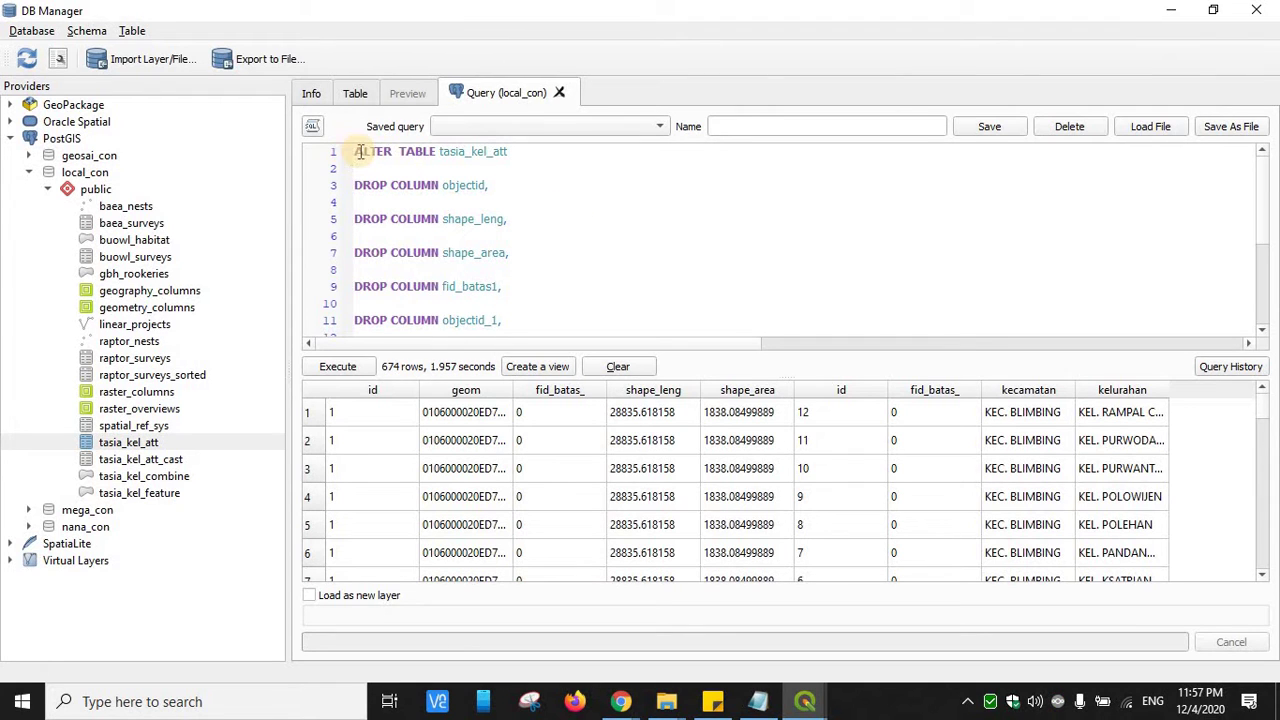
left_click_drag(362, 151, 475, 152)
left_click(478, 151)
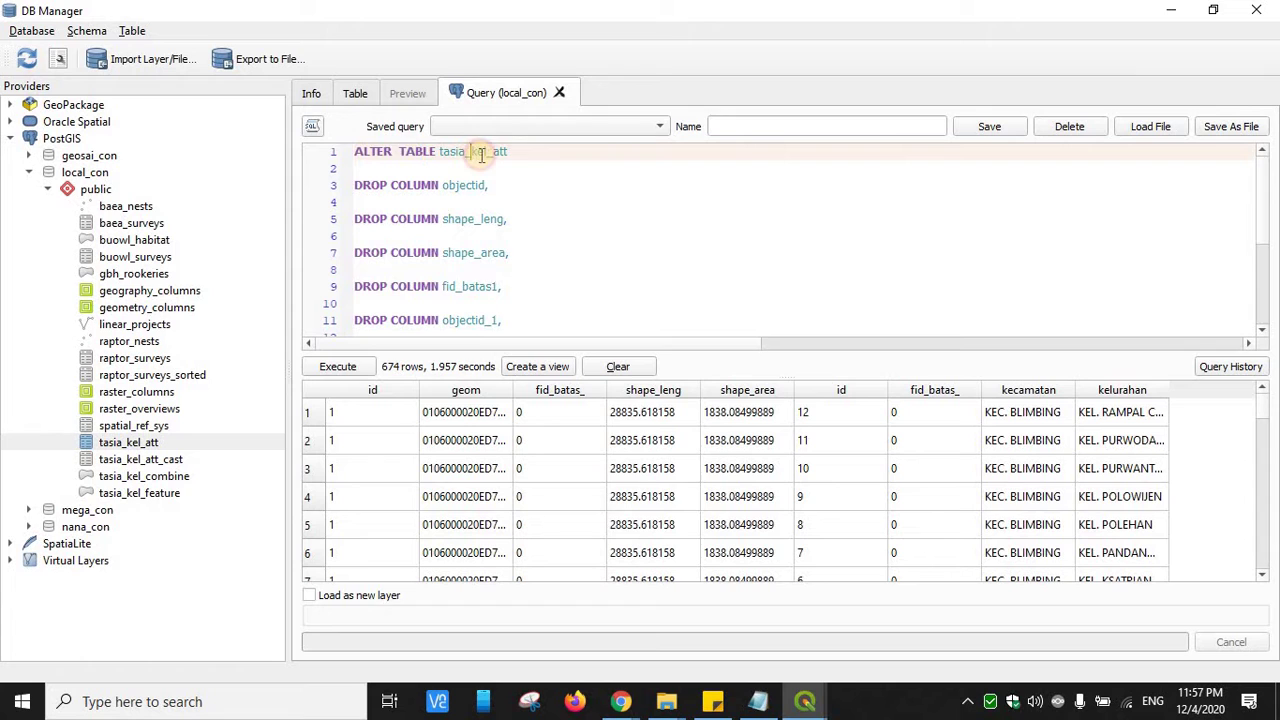
double_click(380, 151)
left_click(412, 156)
left_click_drag(358, 151, 440, 151)
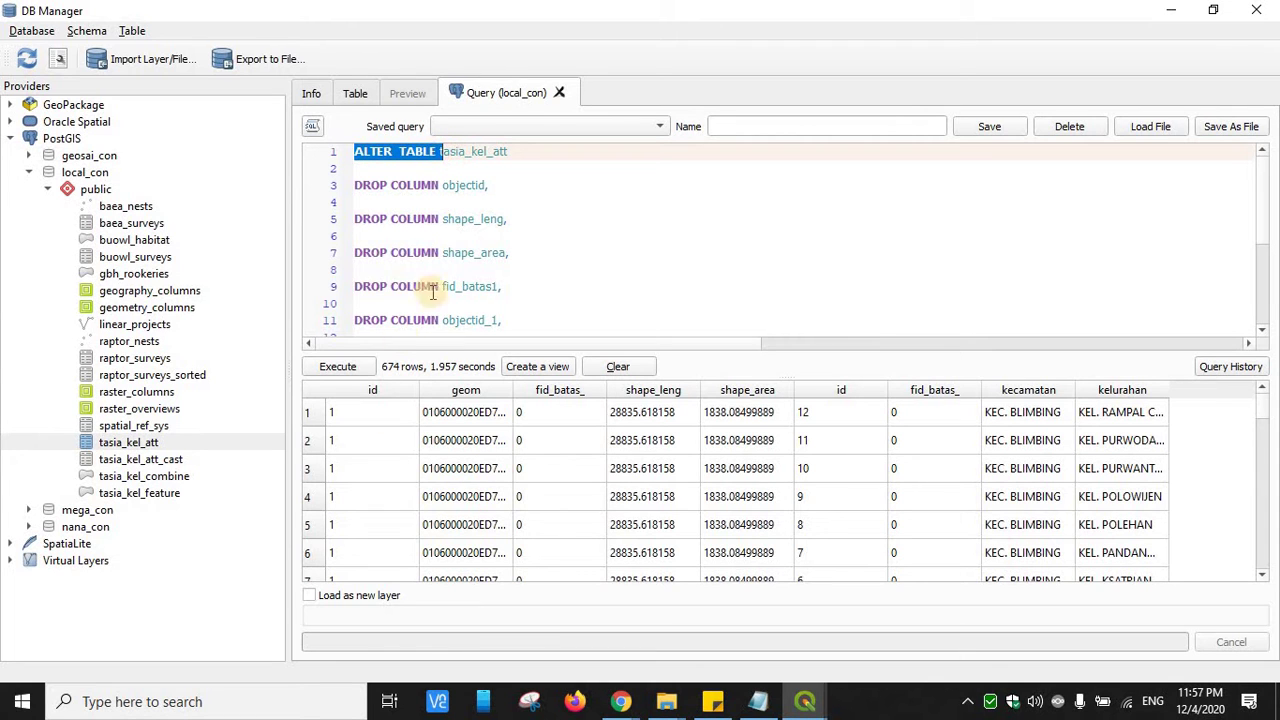
left_click(474, 236)
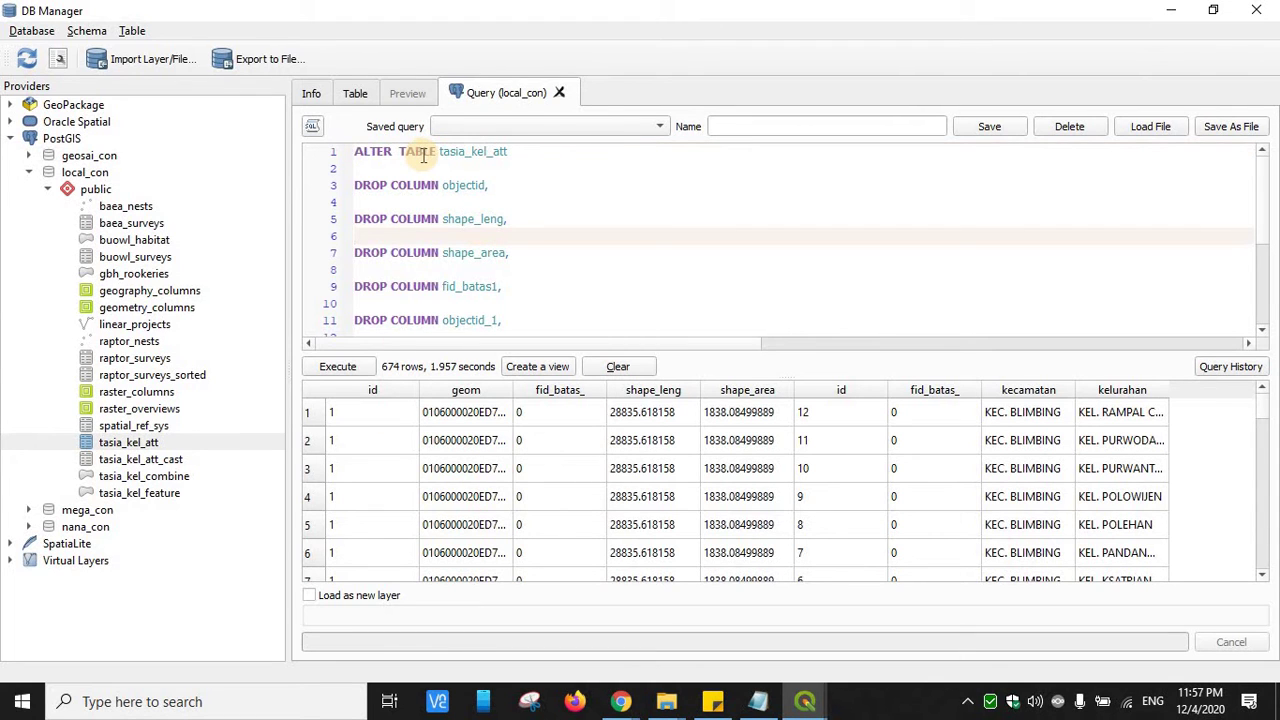
double_click(475, 152)
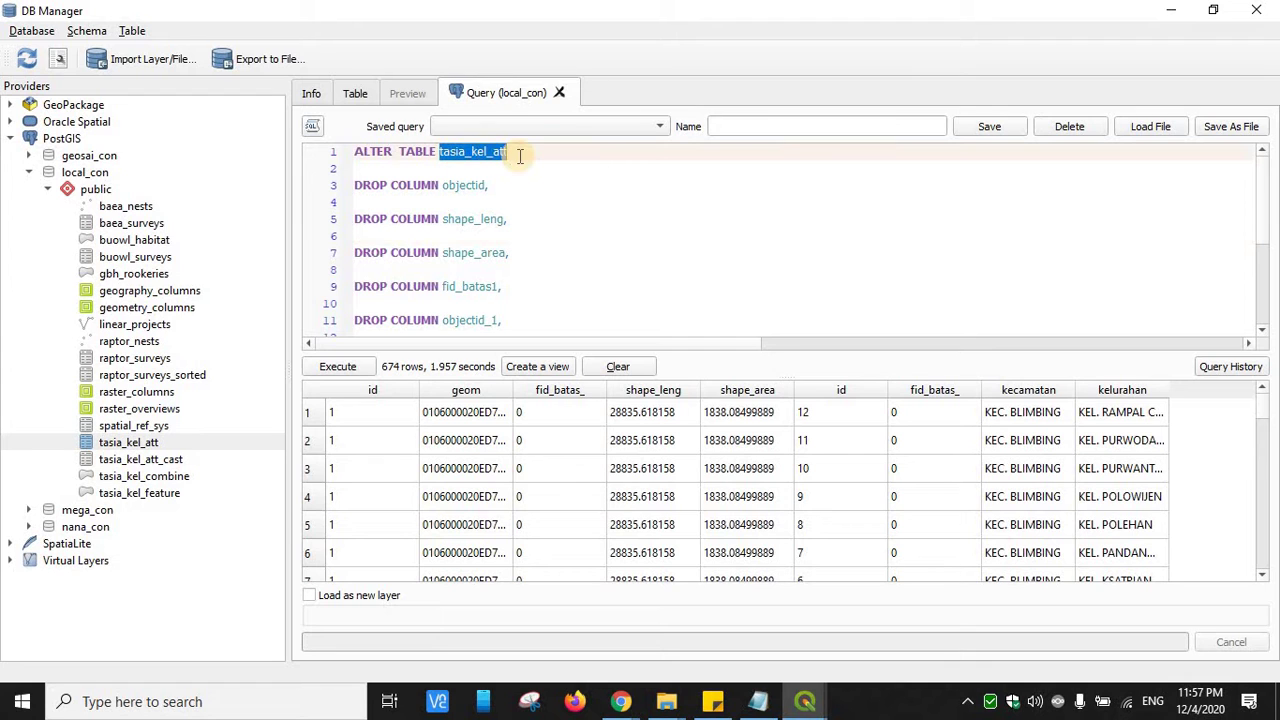
left_click(520, 155)
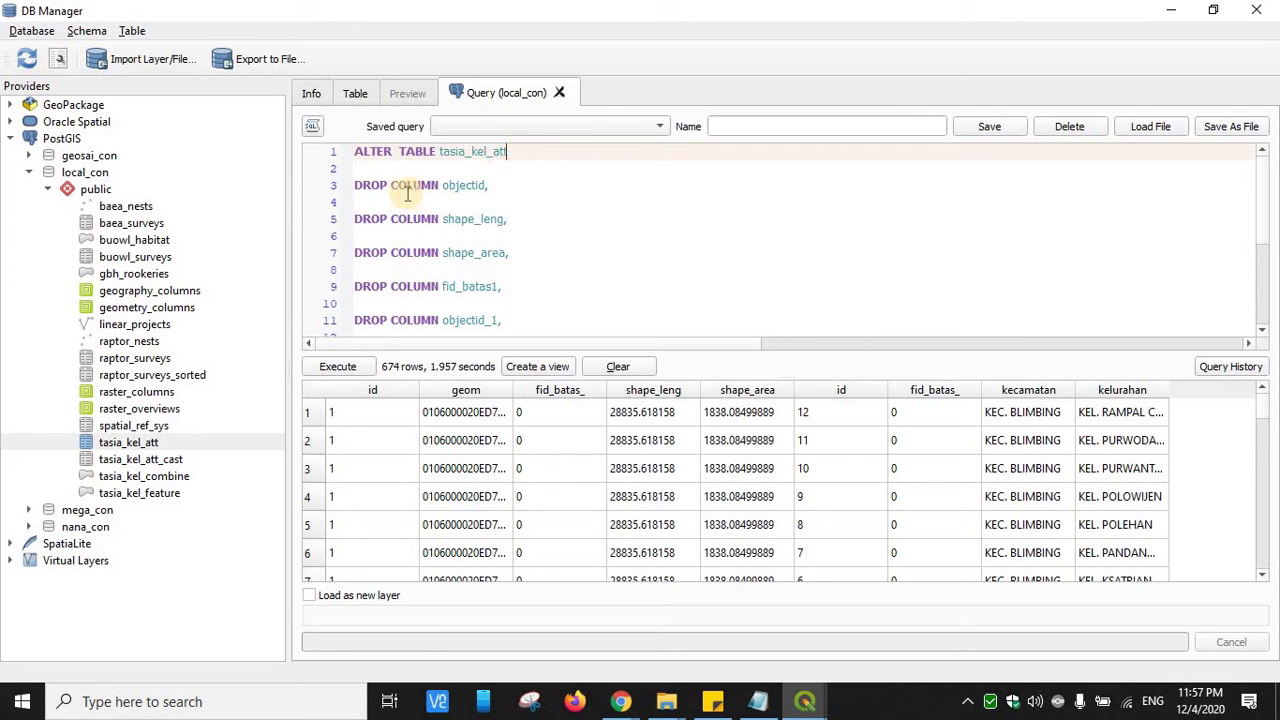
Examine the DROP COLUMN lines of the tasia_kel_att script, from objectid through fk_vektor
left_click(464, 190)
left_click(474, 222)
left_click(474, 254)
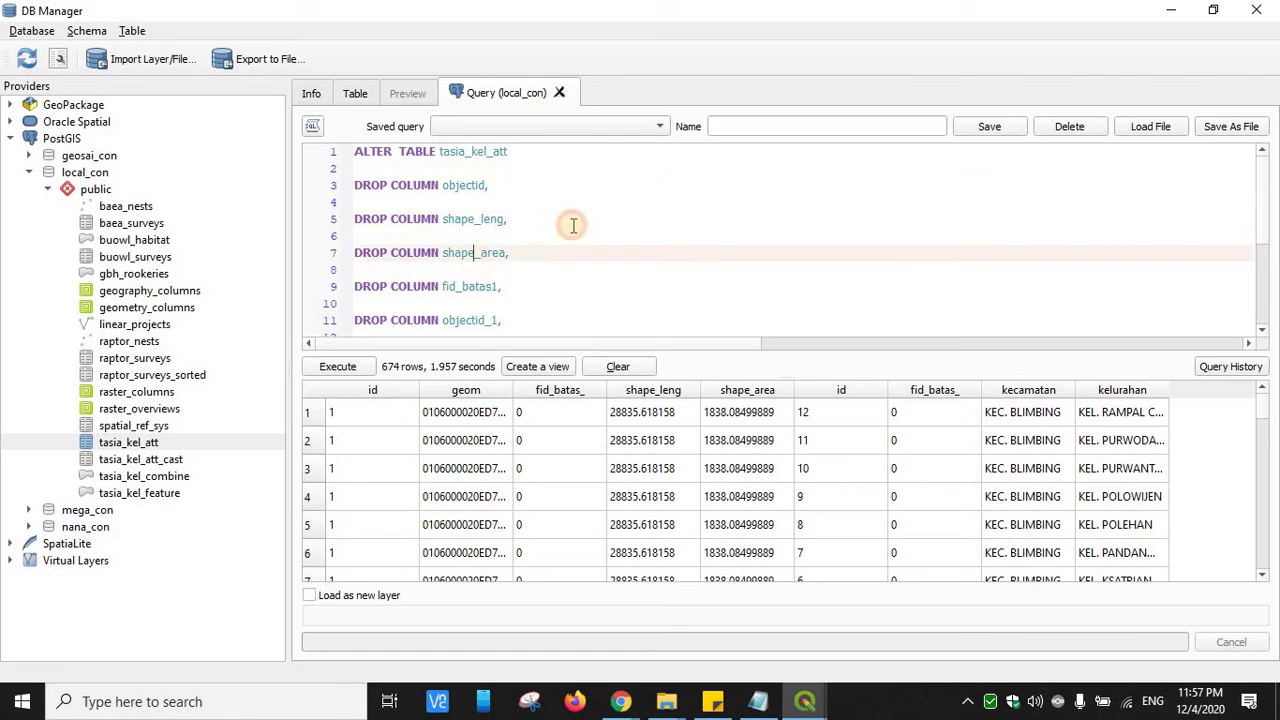
left_click(495, 286)
scroll(500, 280, "down", 1)
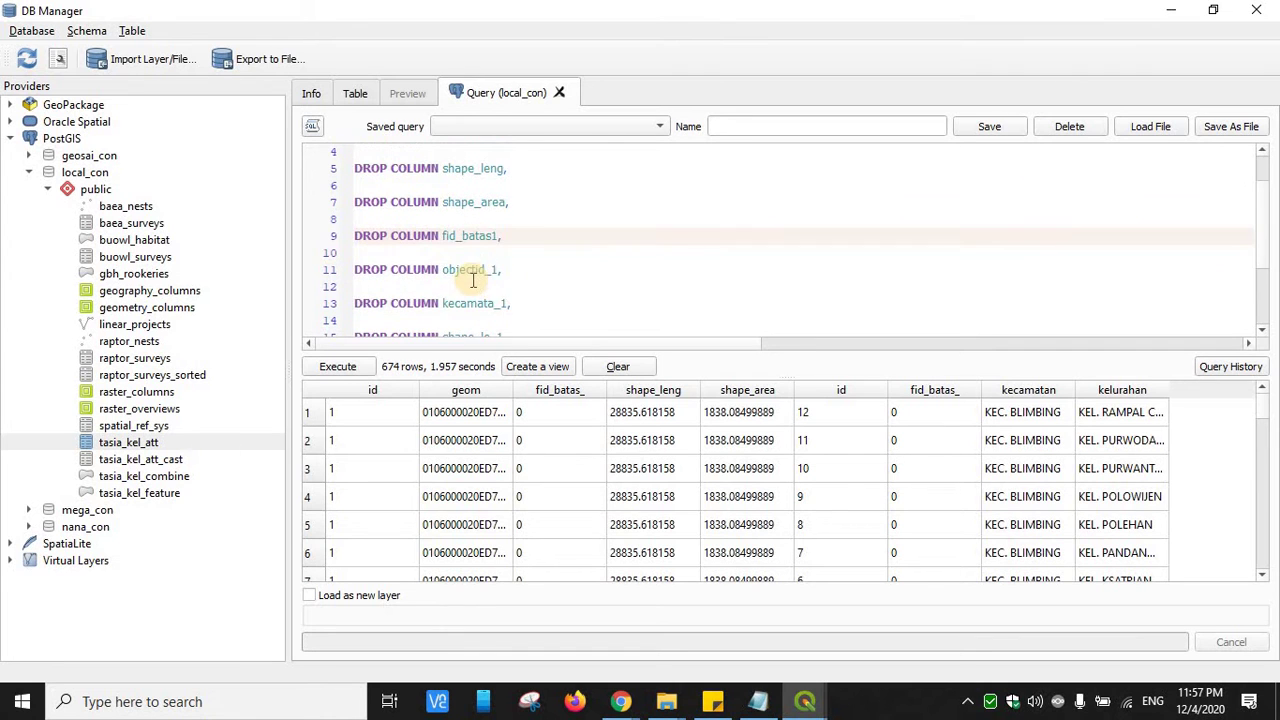
left_click(470, 280)
left_click(471, 271)
scroll(471, 262, "down", 1)
left_click(471, 286)
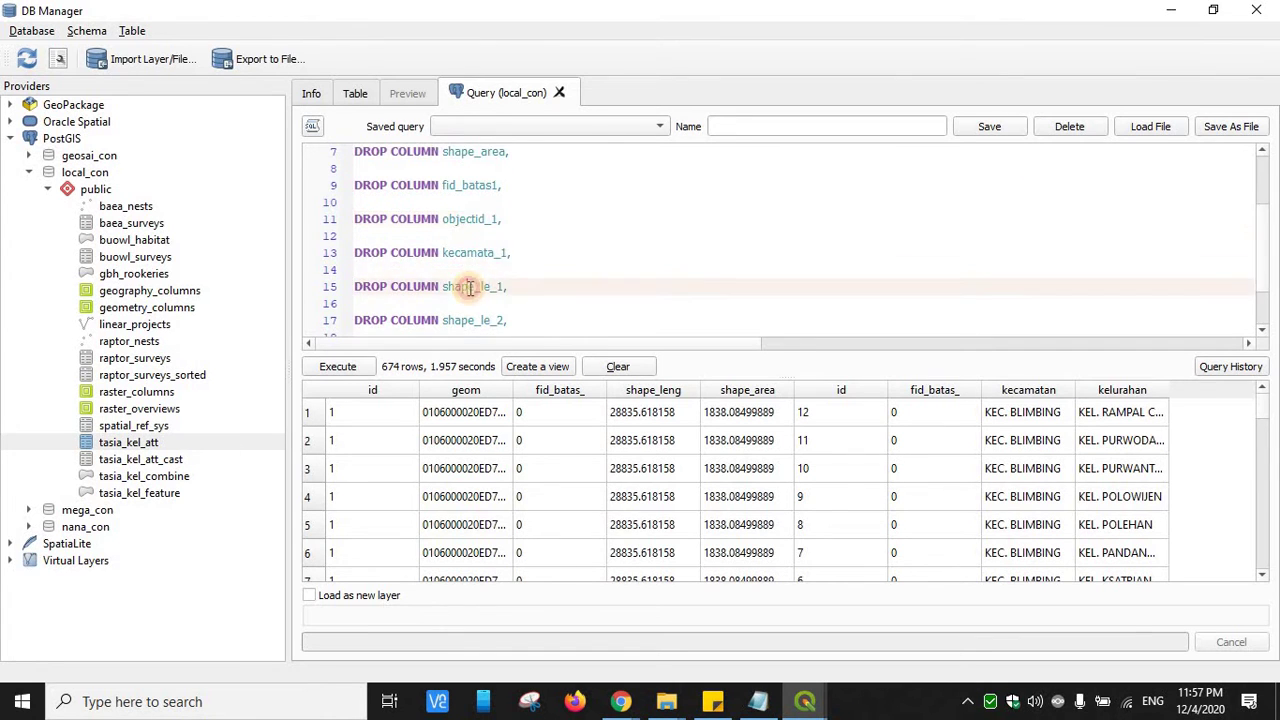
scroll(470, 288, "down", 1)
left_click(470, 289)
scroll(470, 289, "down", 1)
left_click(474, 320)
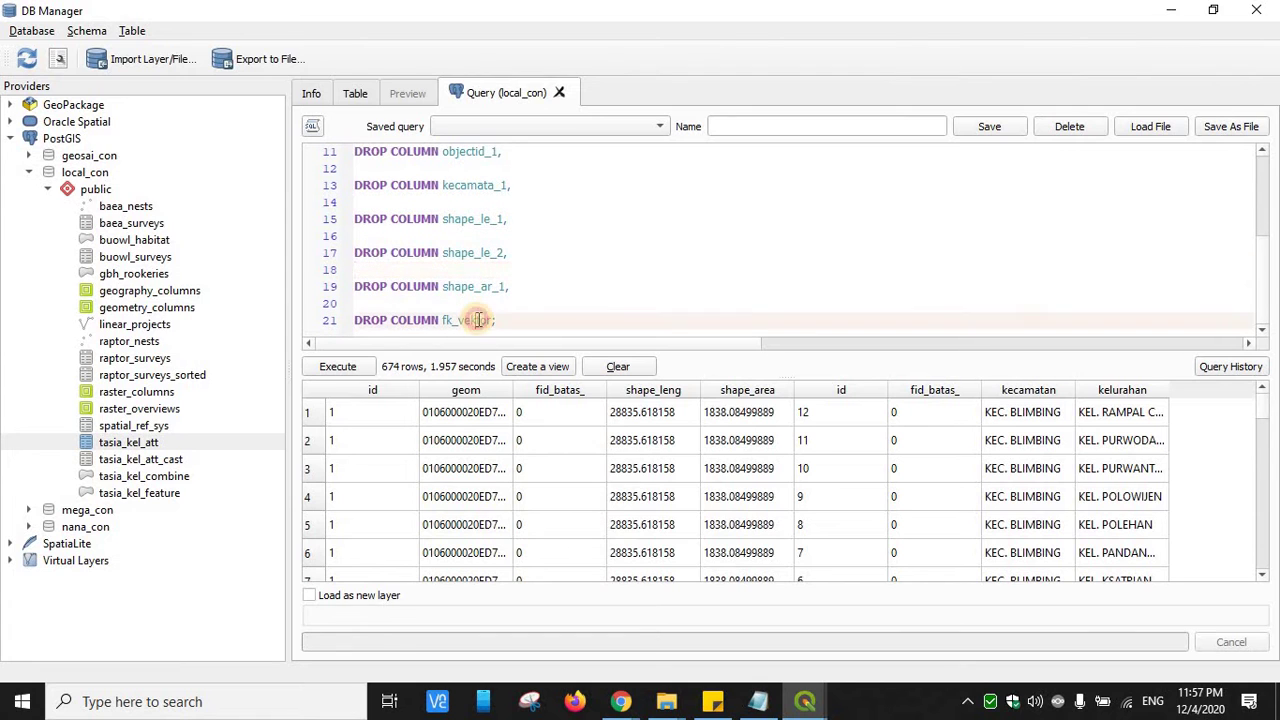
scroll(528, 290, "up", 4)
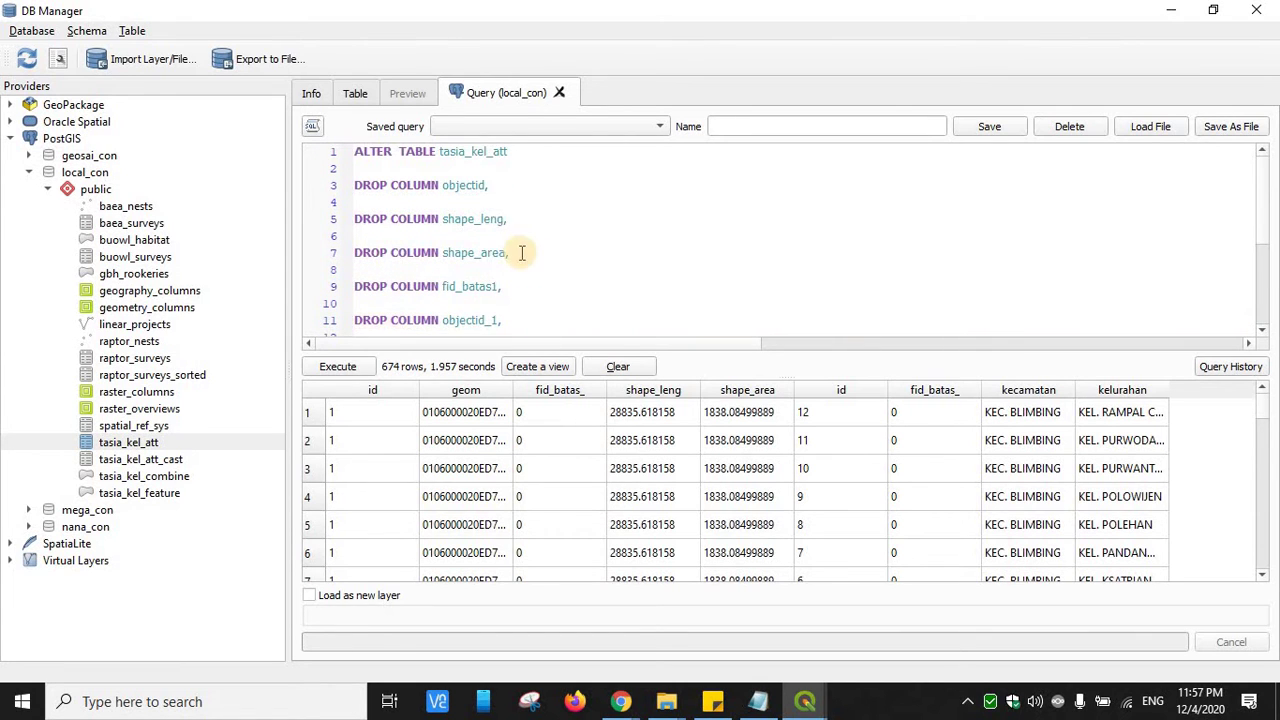
scroll(505, 210, "down", 4)
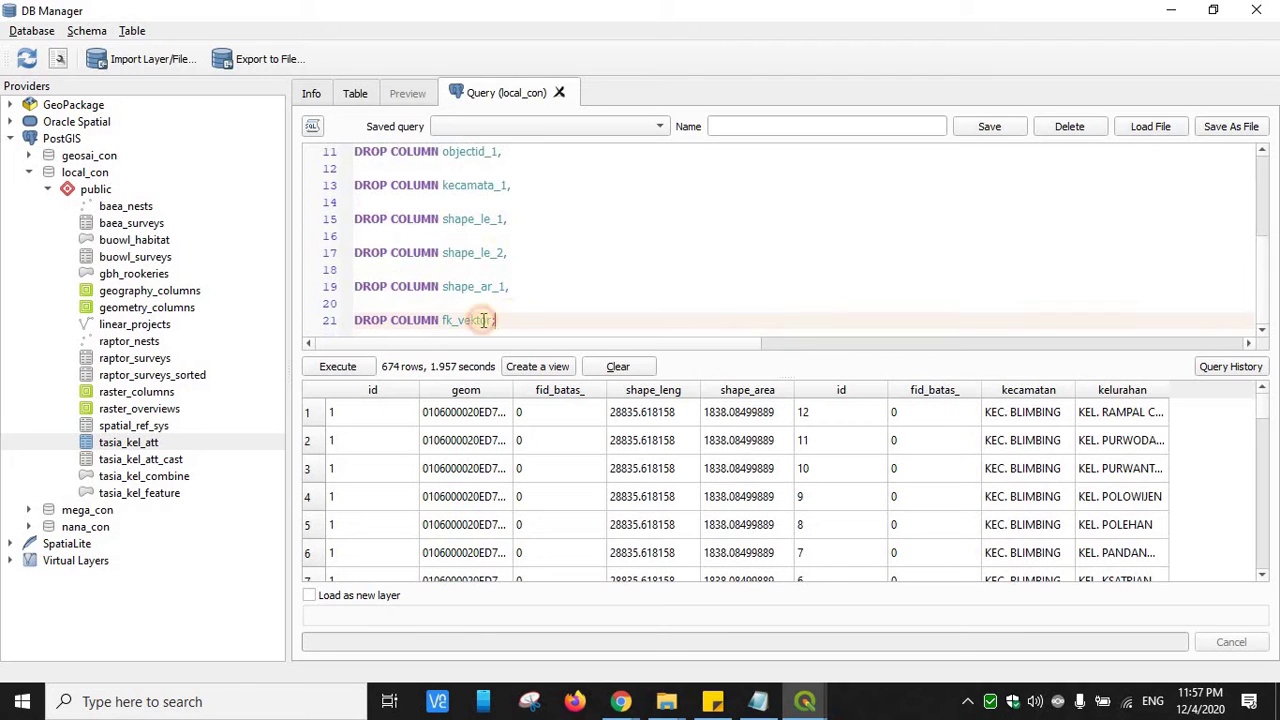
left_click(498, 320)
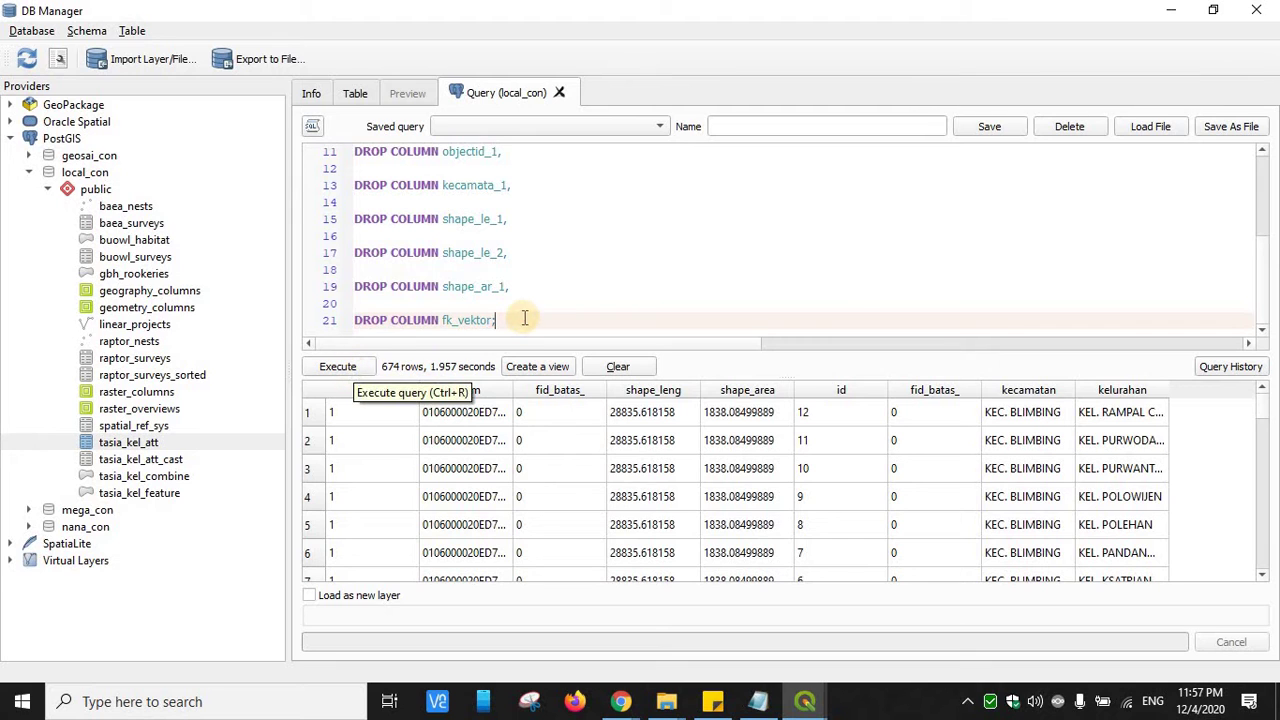
Replace the drop-column script with the query "SELECT * tasia_kel_att" and try to run it
key("ctrl+a")
key("BackSpace")
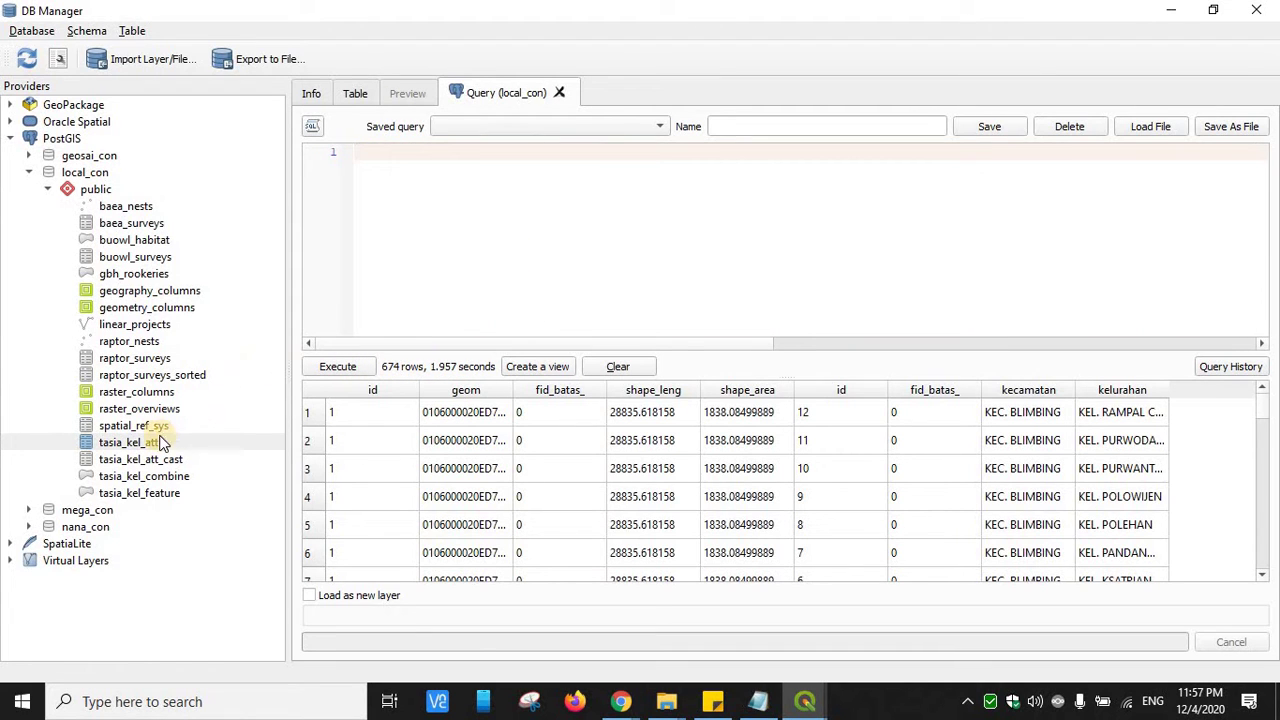
left_click(128, 446)
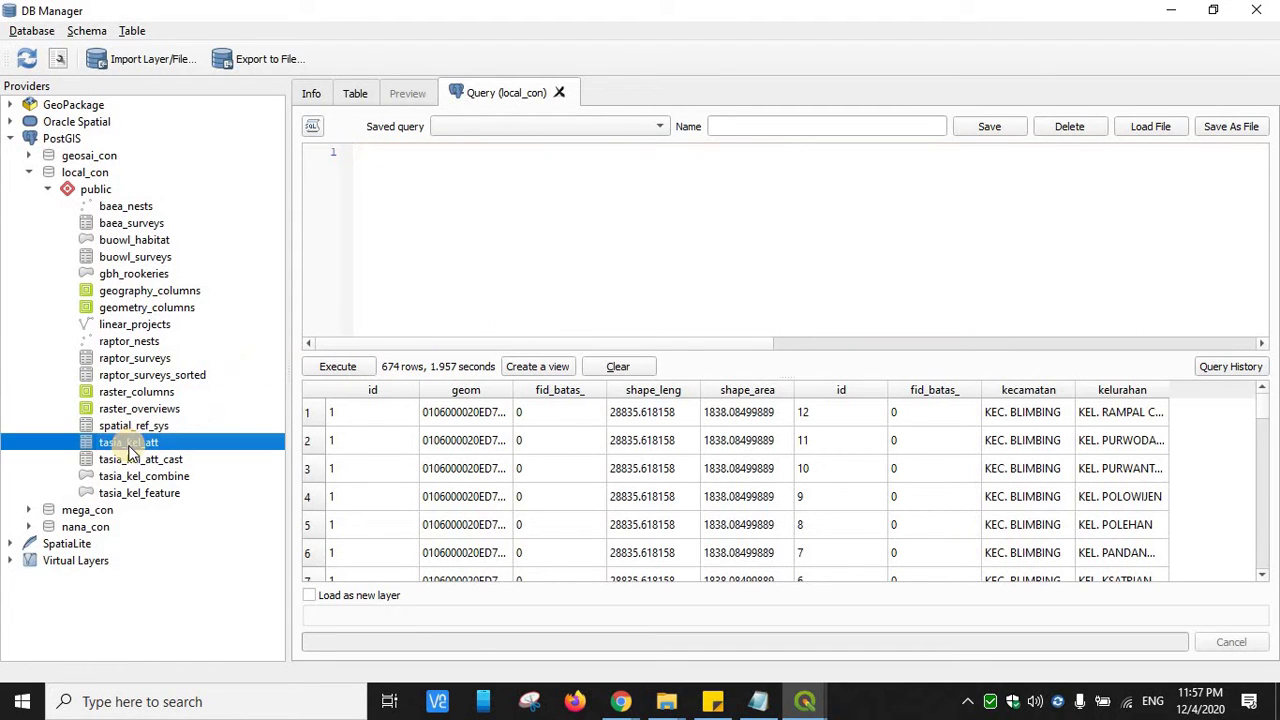
left_click(413, 283)
type("SELE")
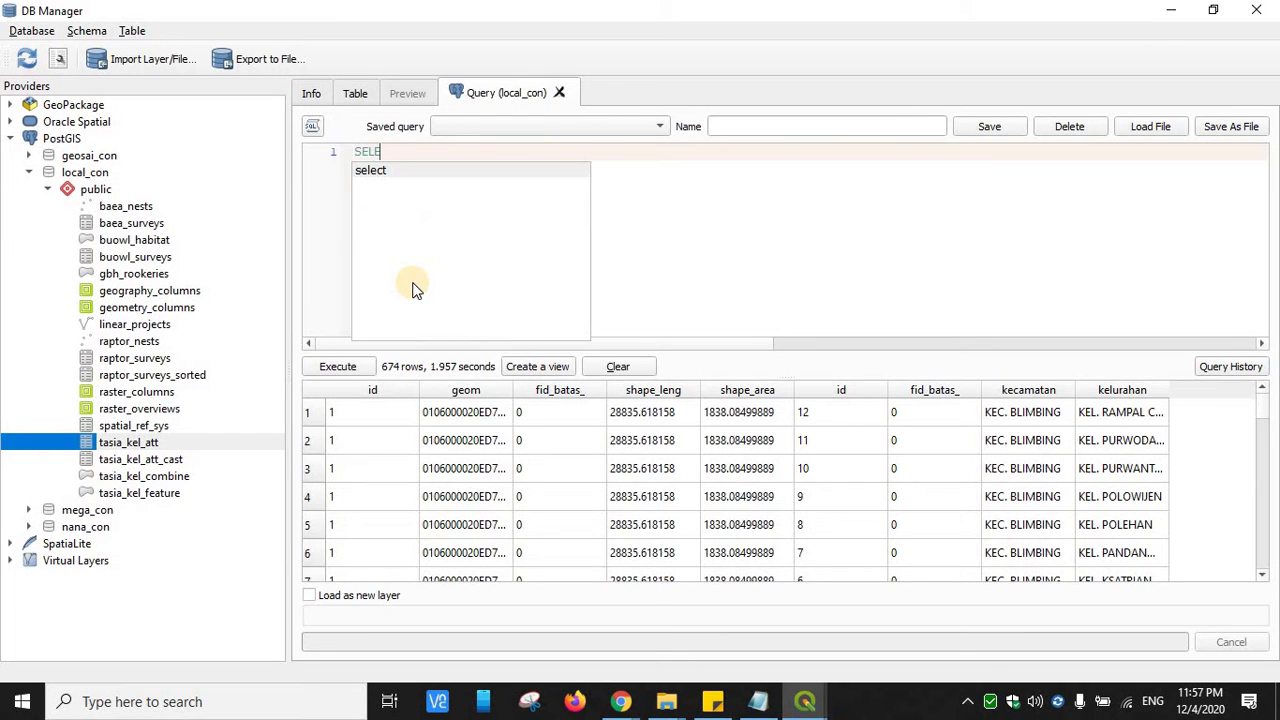
type("CT ")
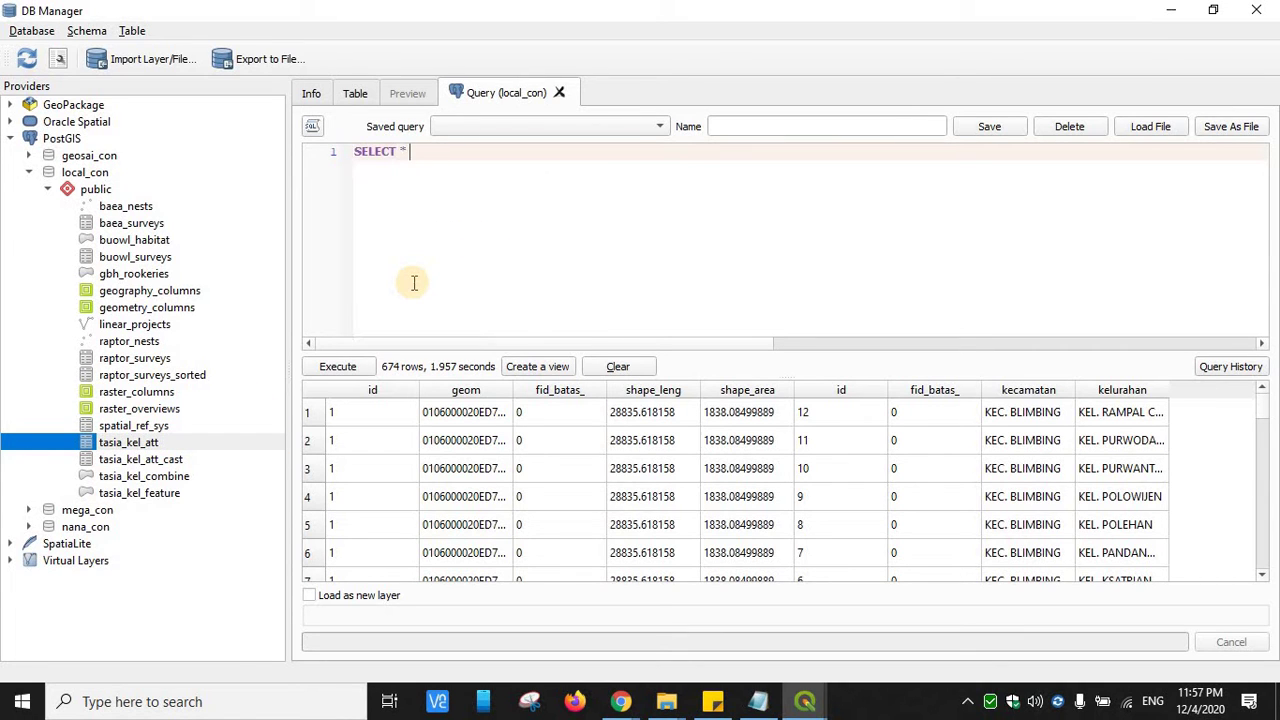
type("* tas")
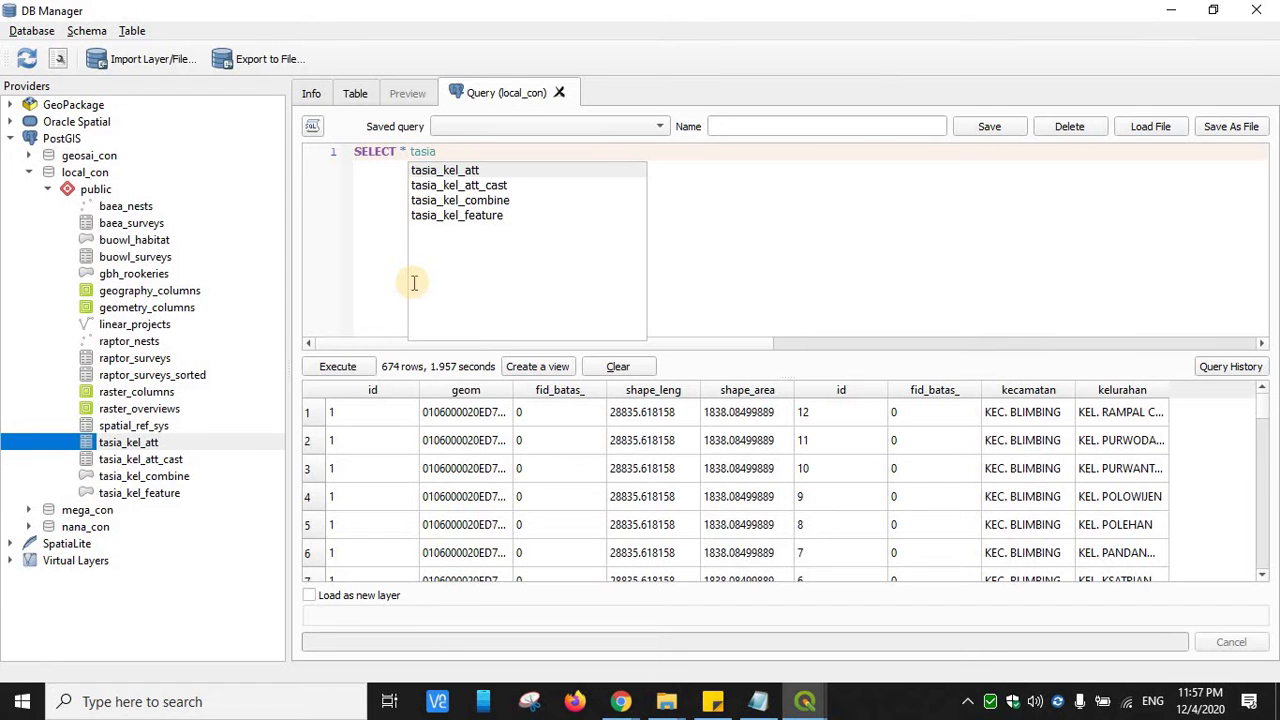
type("ia")
key("Return")
left_click(366, 366)
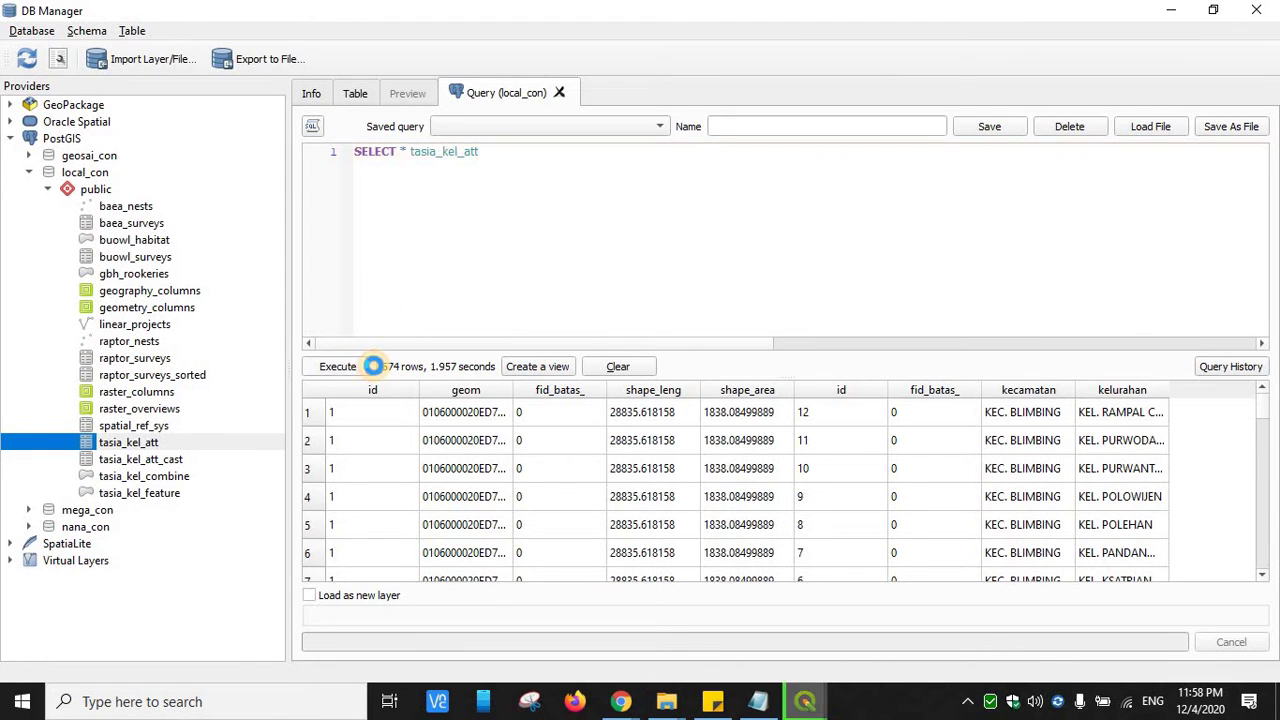
left_click(786, 475)
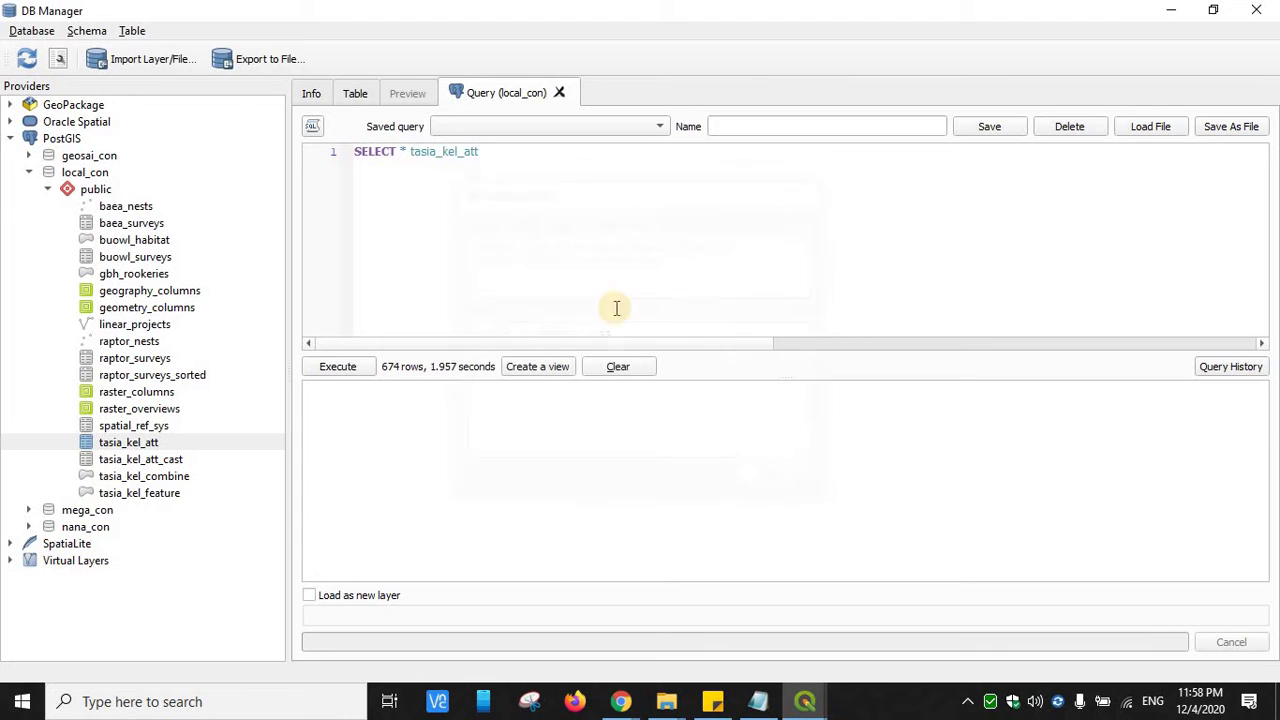
Correct the query to "SELECT * FROM tasia_kel_att", run it, and look through the returned rows
left_click(413, 153)
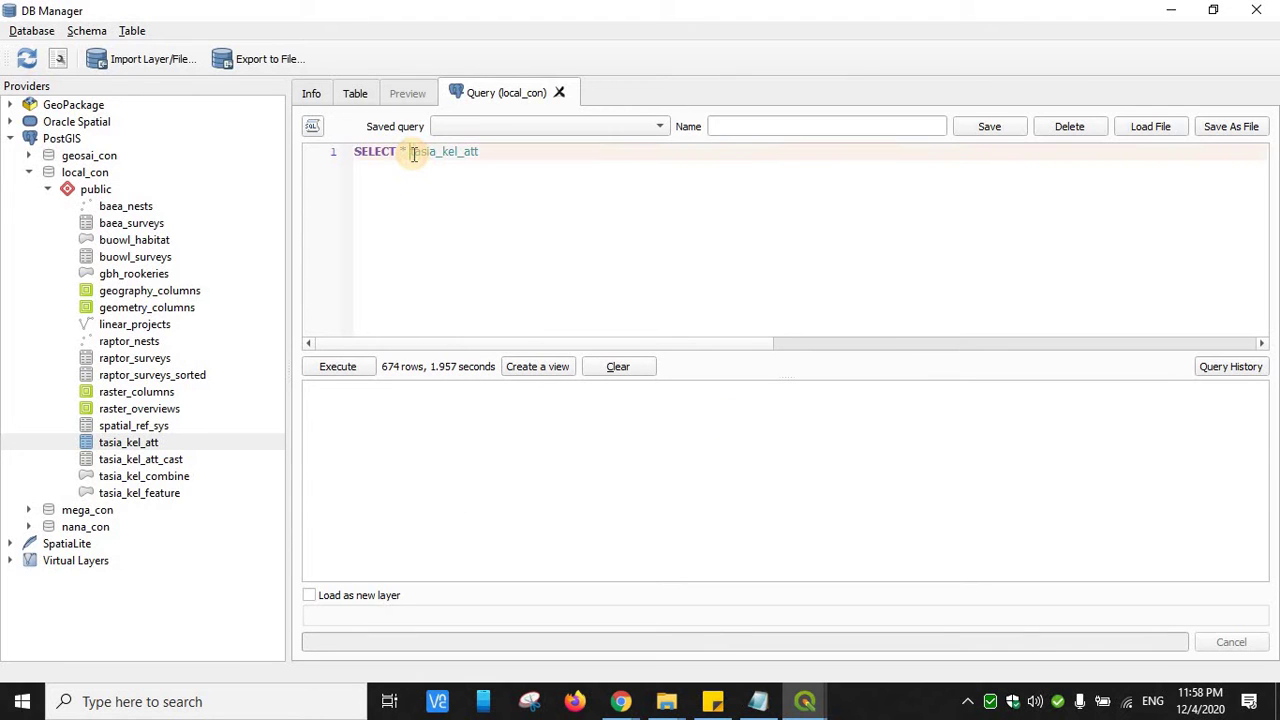
type("FROM")
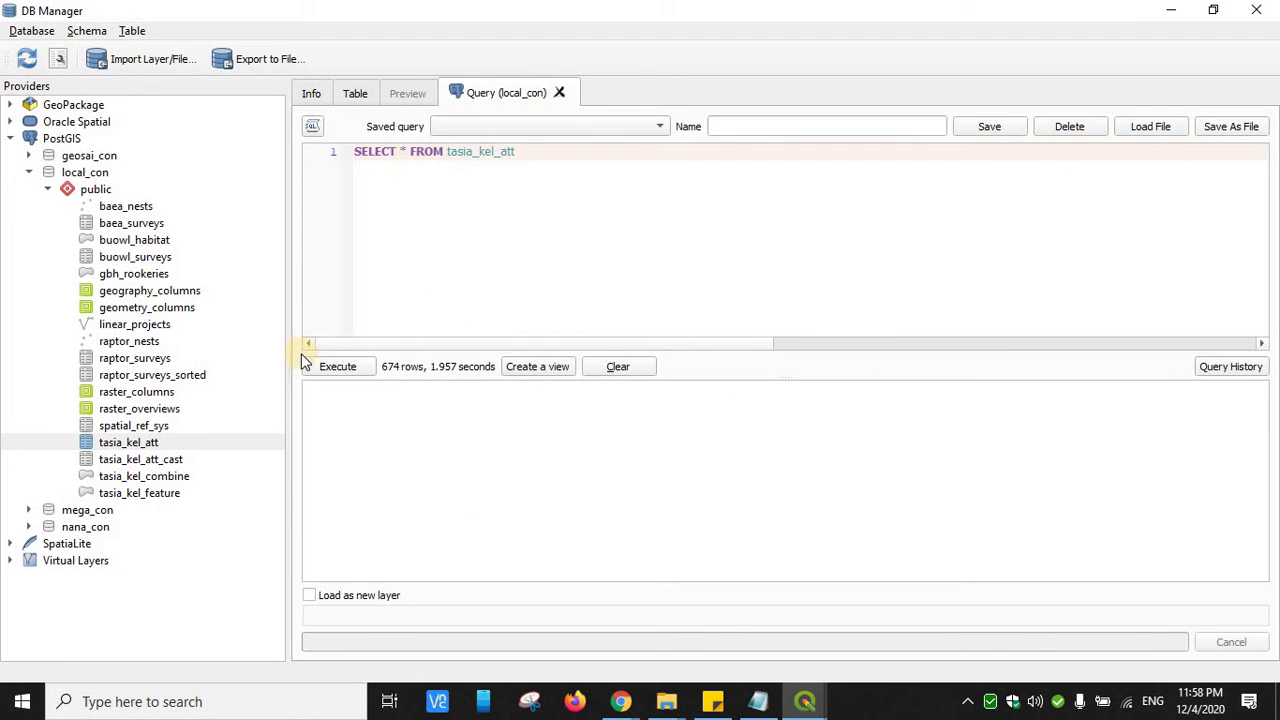
left_click(311, 368)
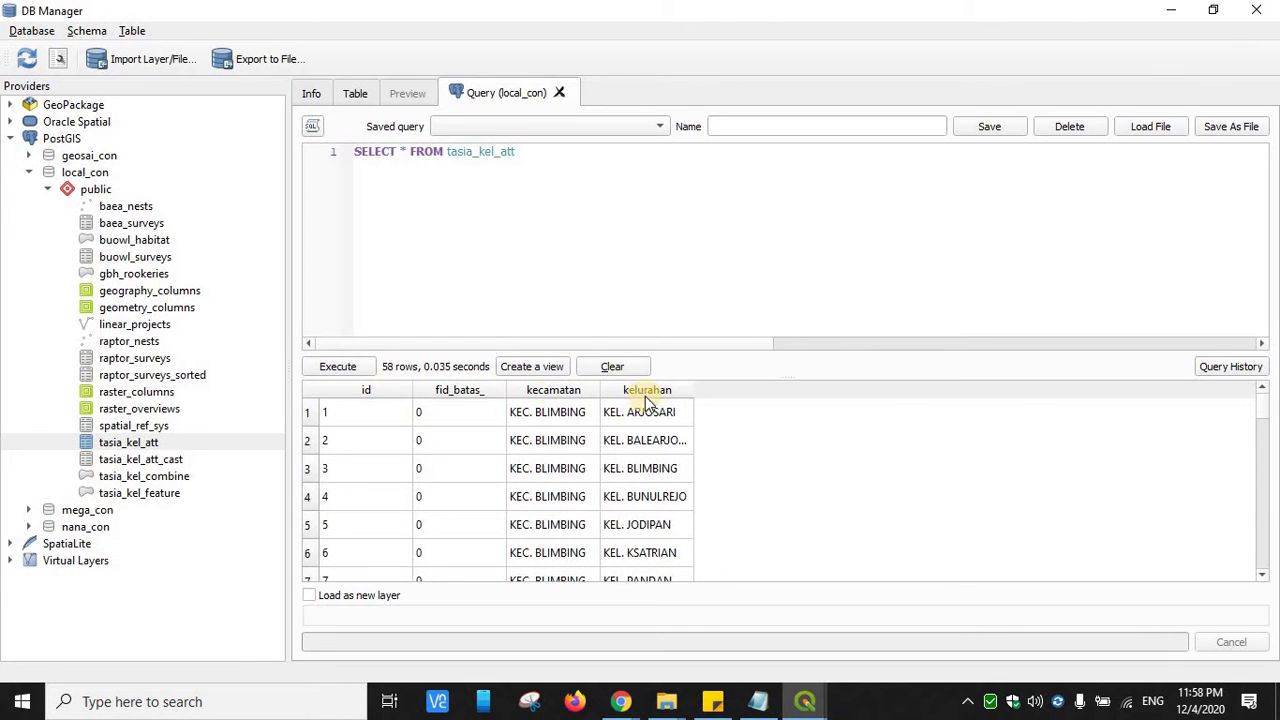
scroll(641, 455, "down", 12)
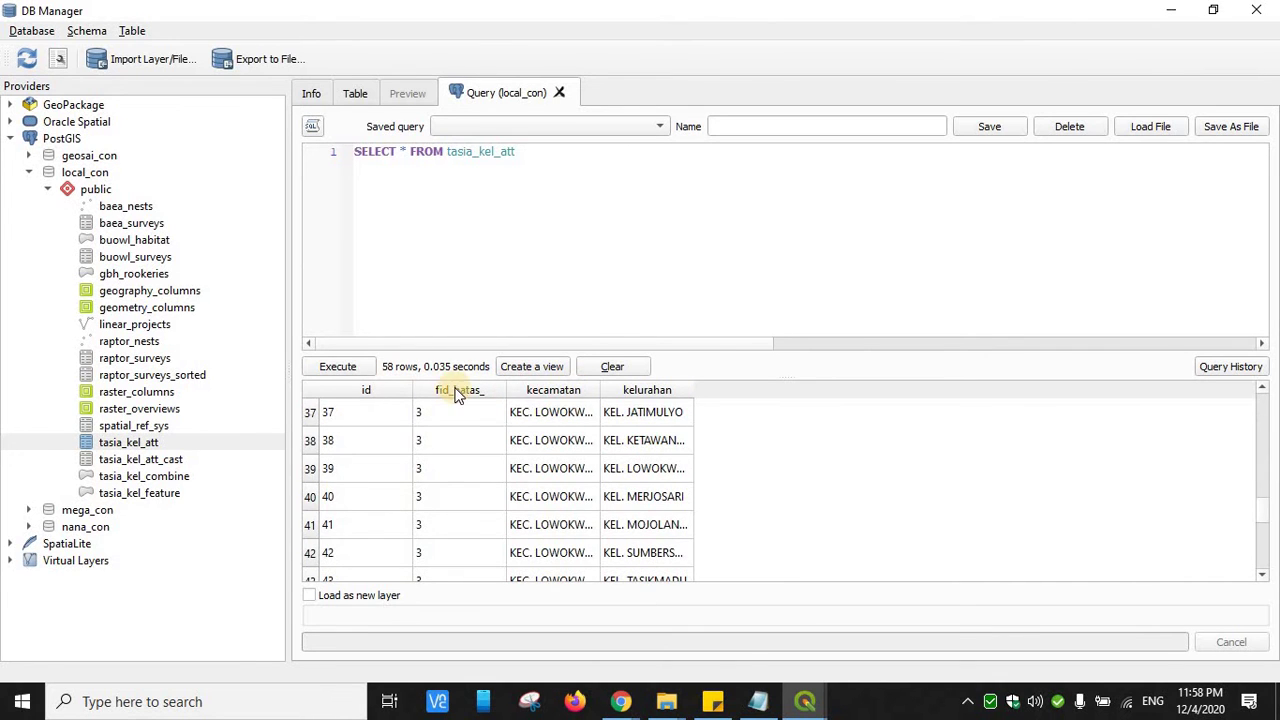
Replace the SELECT query with the SQL file "2. cast_into_tasia_kel_att_cast.sql"
left_click(521, 265)
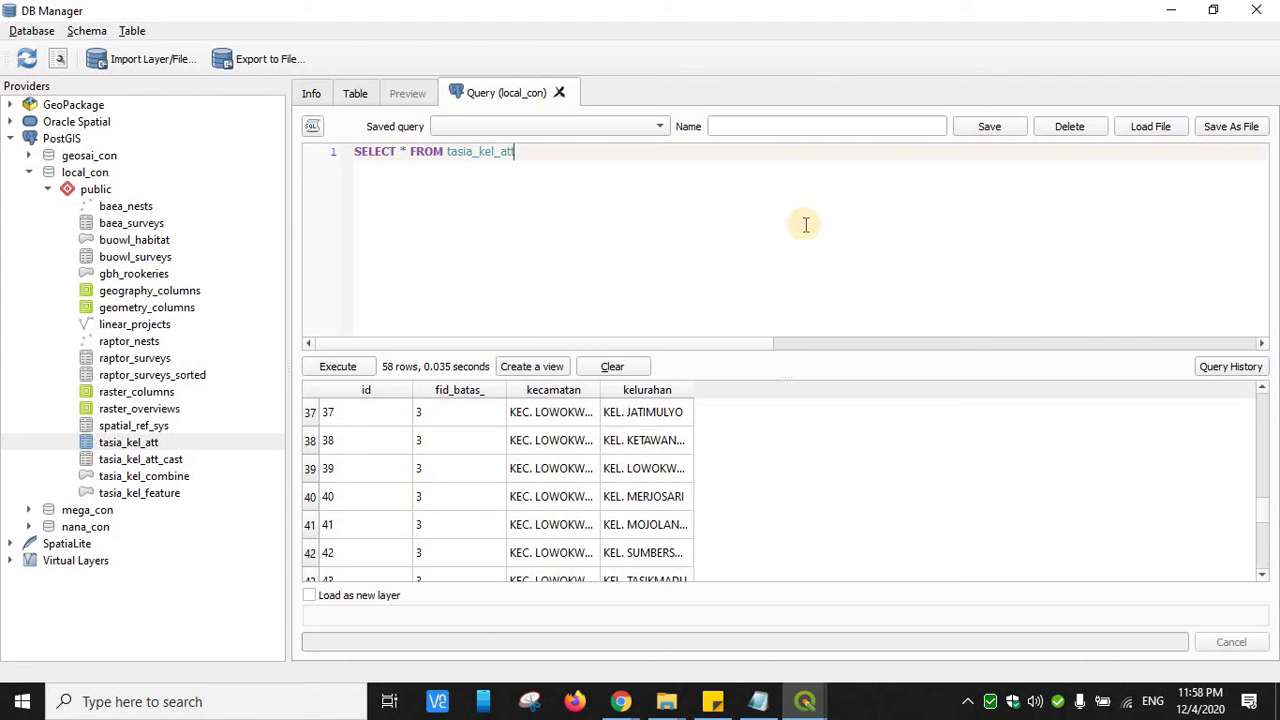
key("ctrl+a")
key("BackSpace")
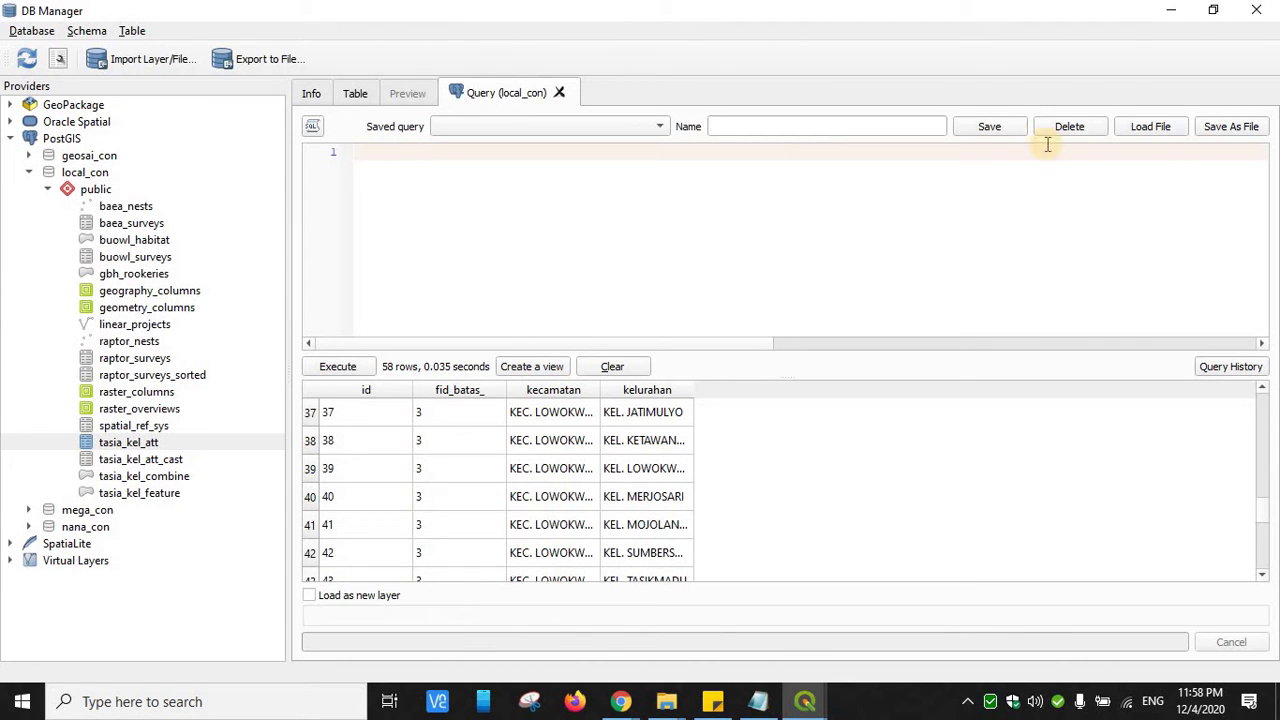
left_click(1141, 128)
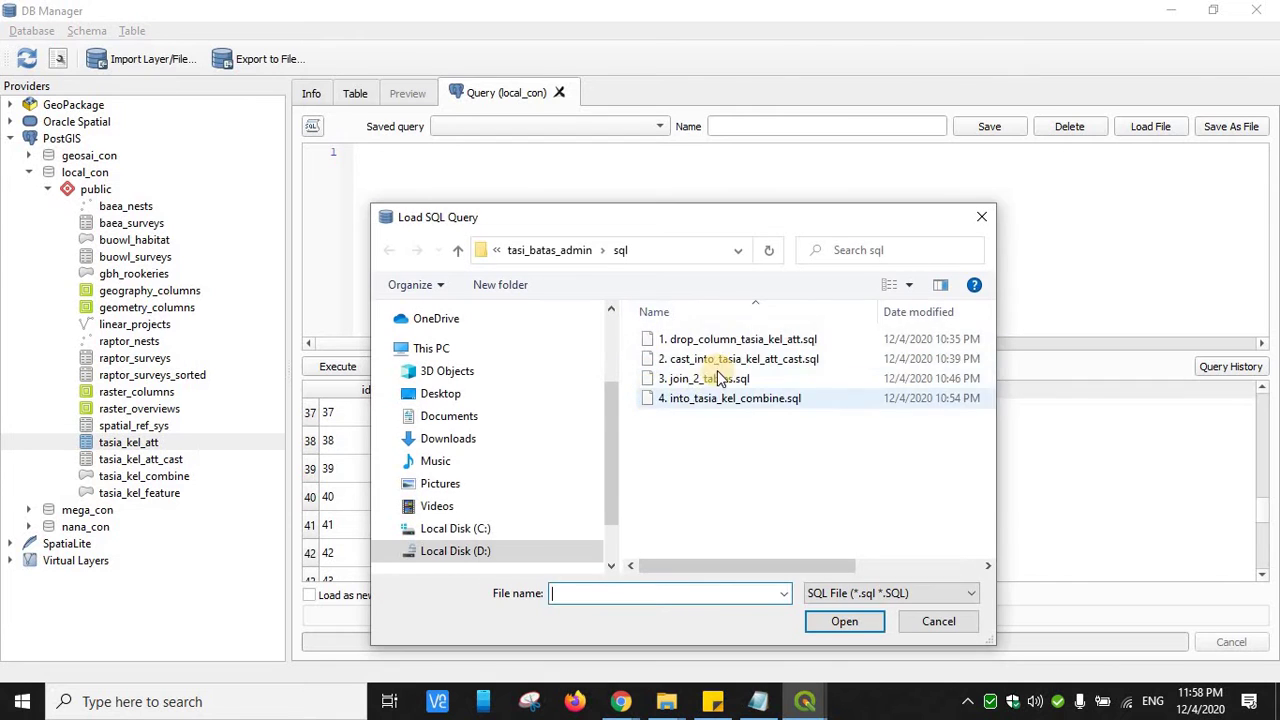
left_click(705, 358)
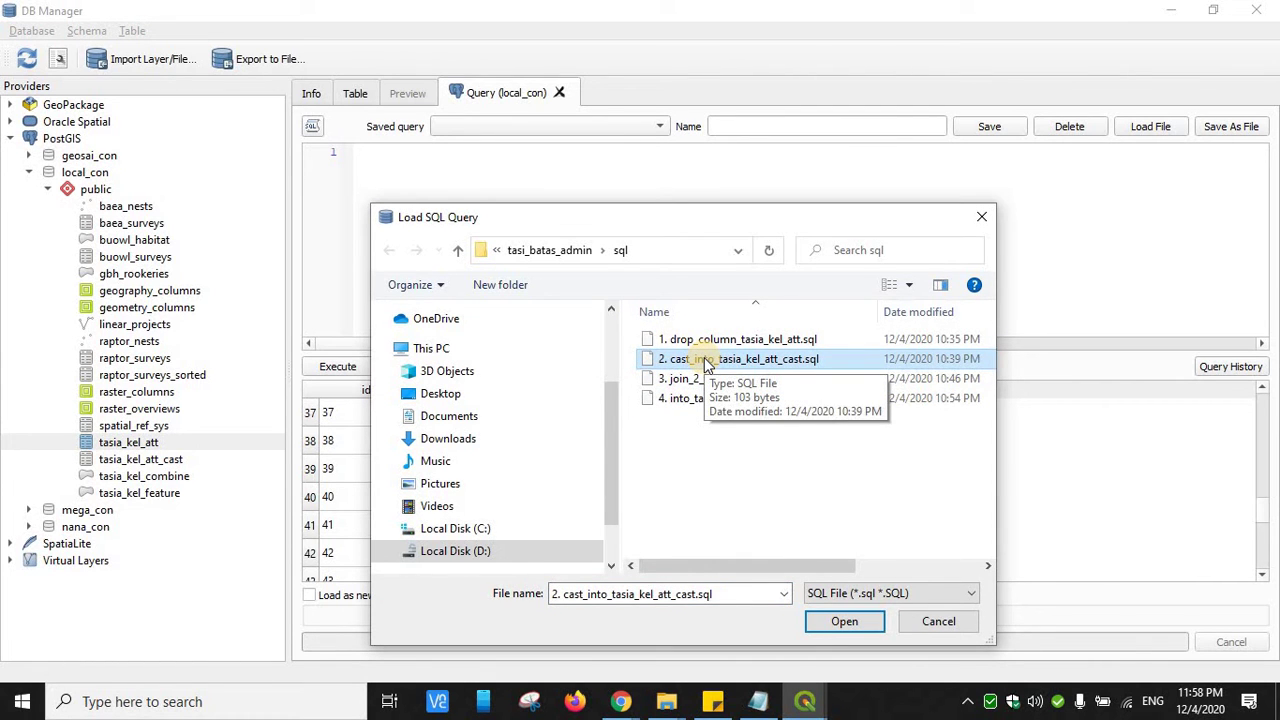
left_click(862, 630)
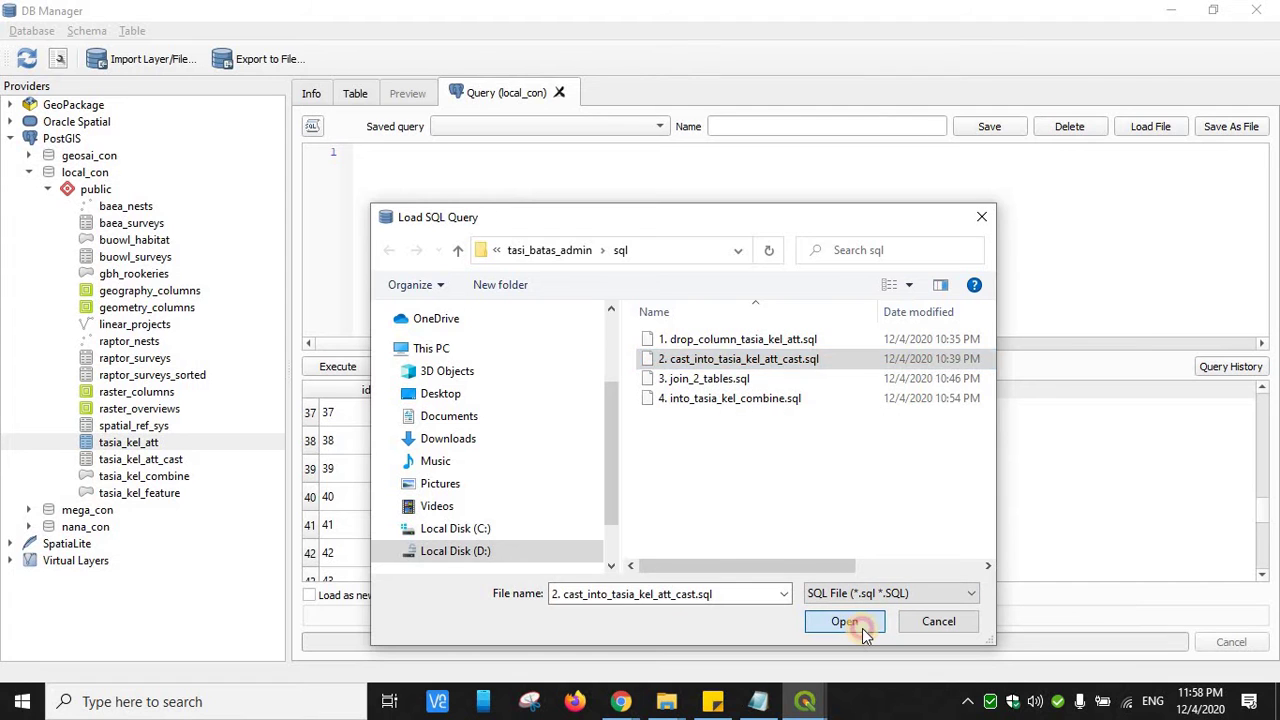
Examine the loaded query's selected columns, its cast of fid_batas_ to INTEGER, and its INTO and FROM tables
left_click(533, 179)
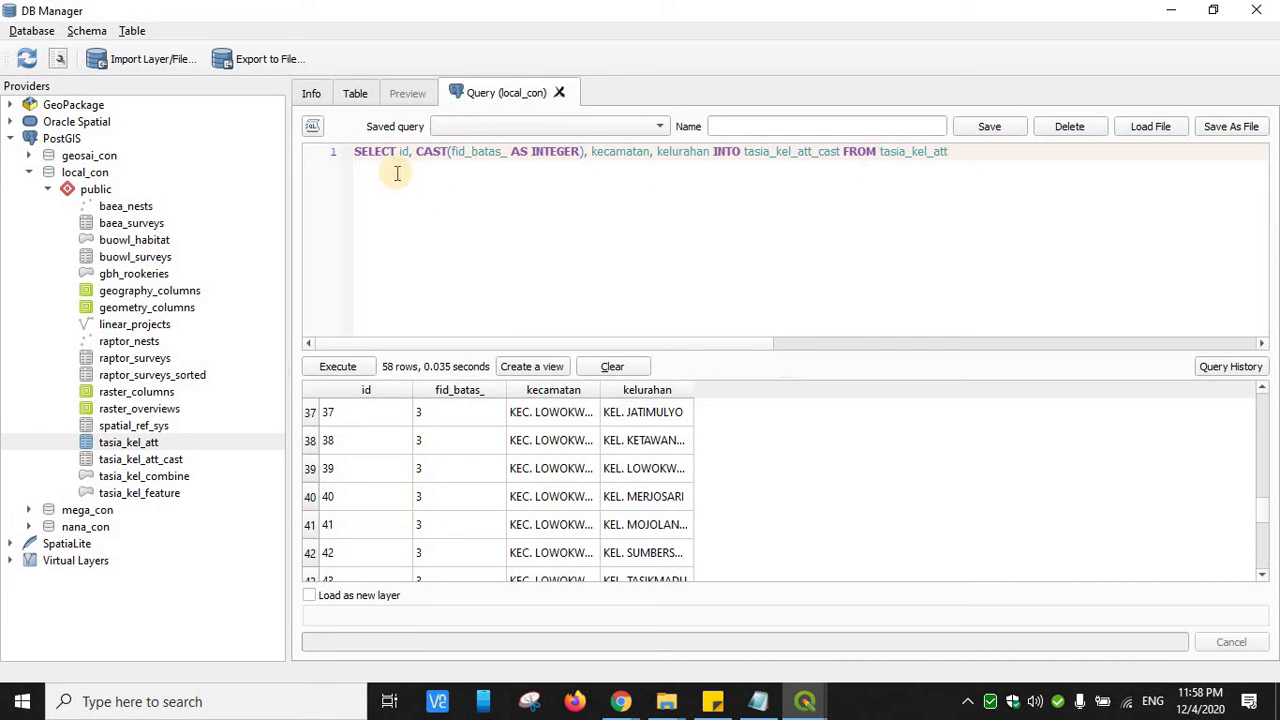
left_click_drag(399, 153, 419, 155)
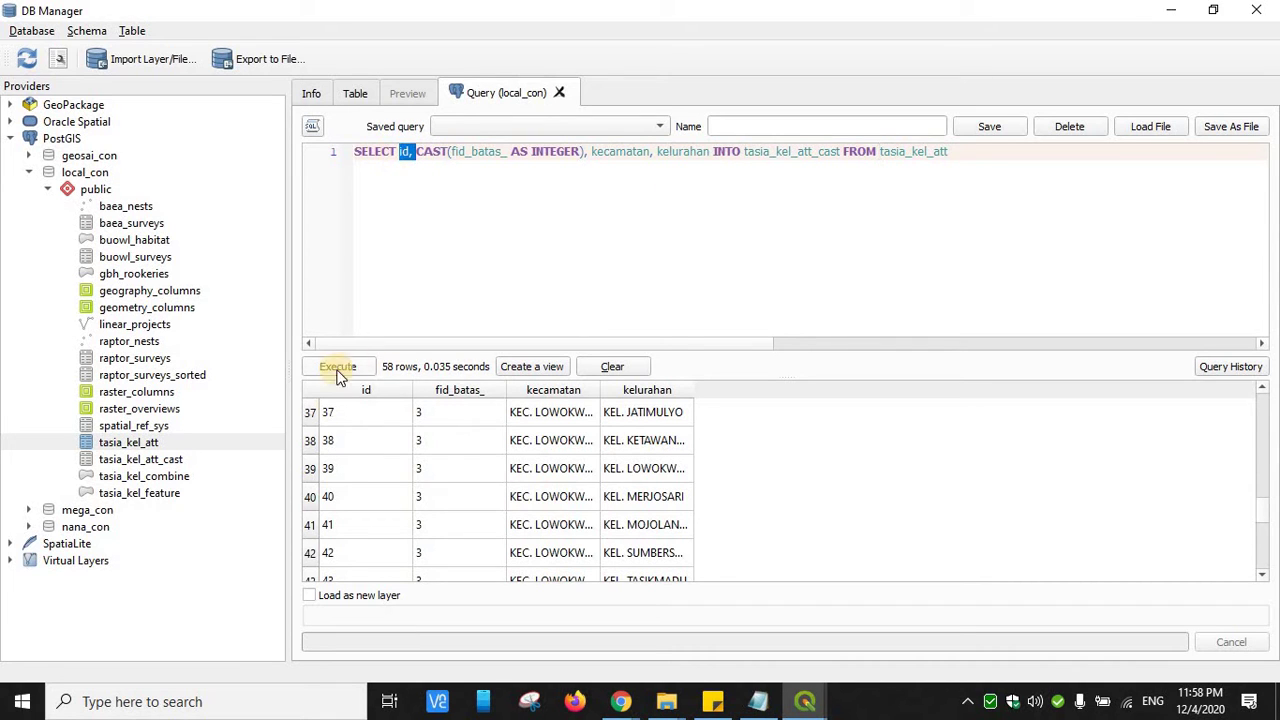
left_click(501, 153)
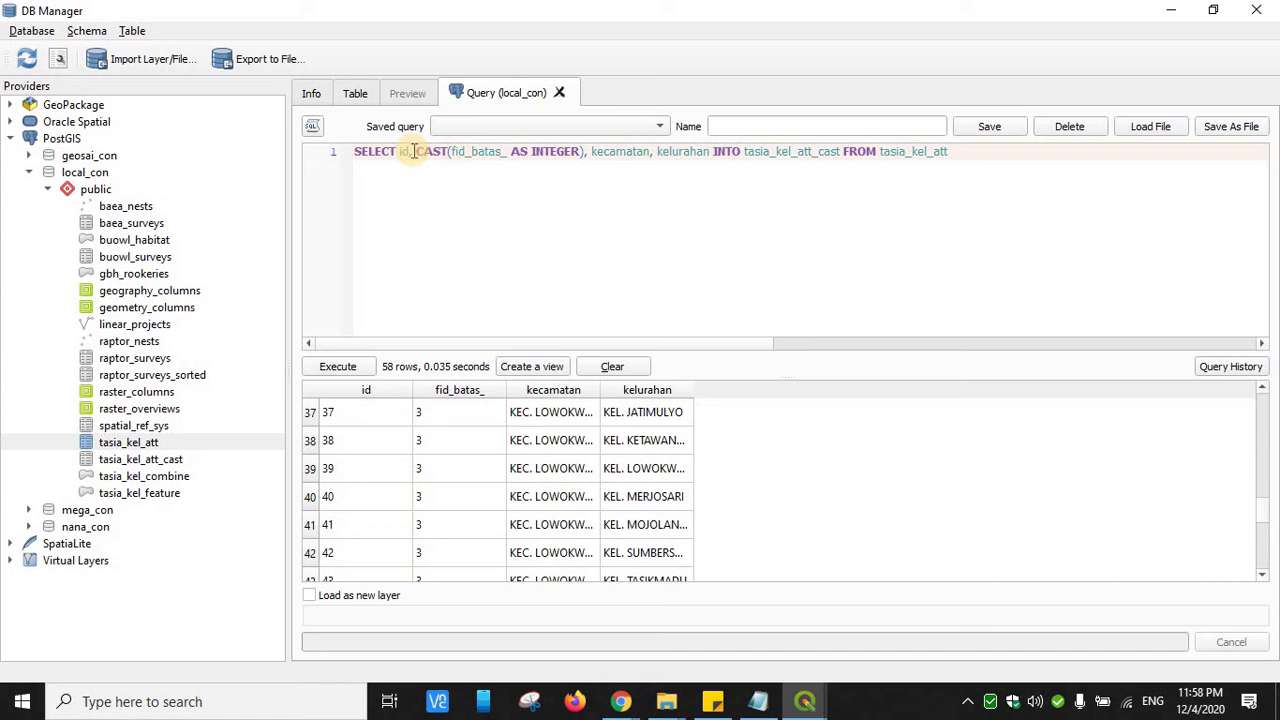
left_click_drag(413, 151, 451, 152)
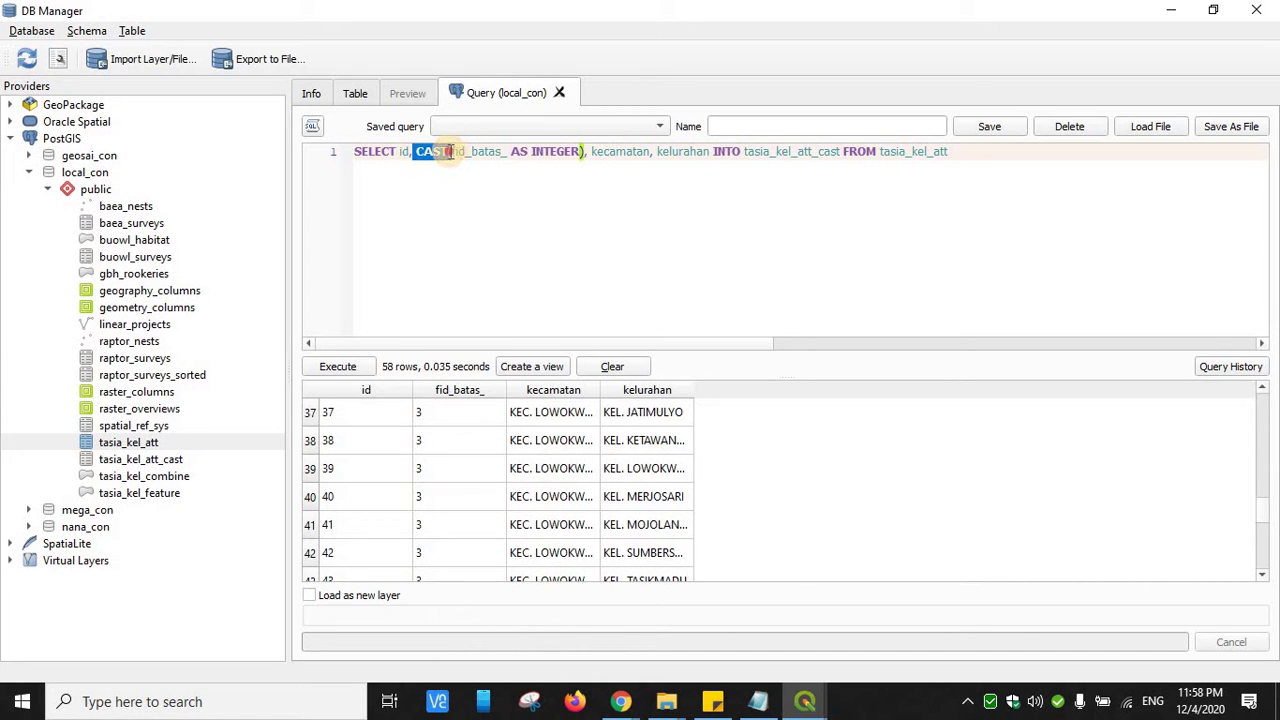
left_click(466, 152)
double_click(466, 152)
left_click(519, 151)
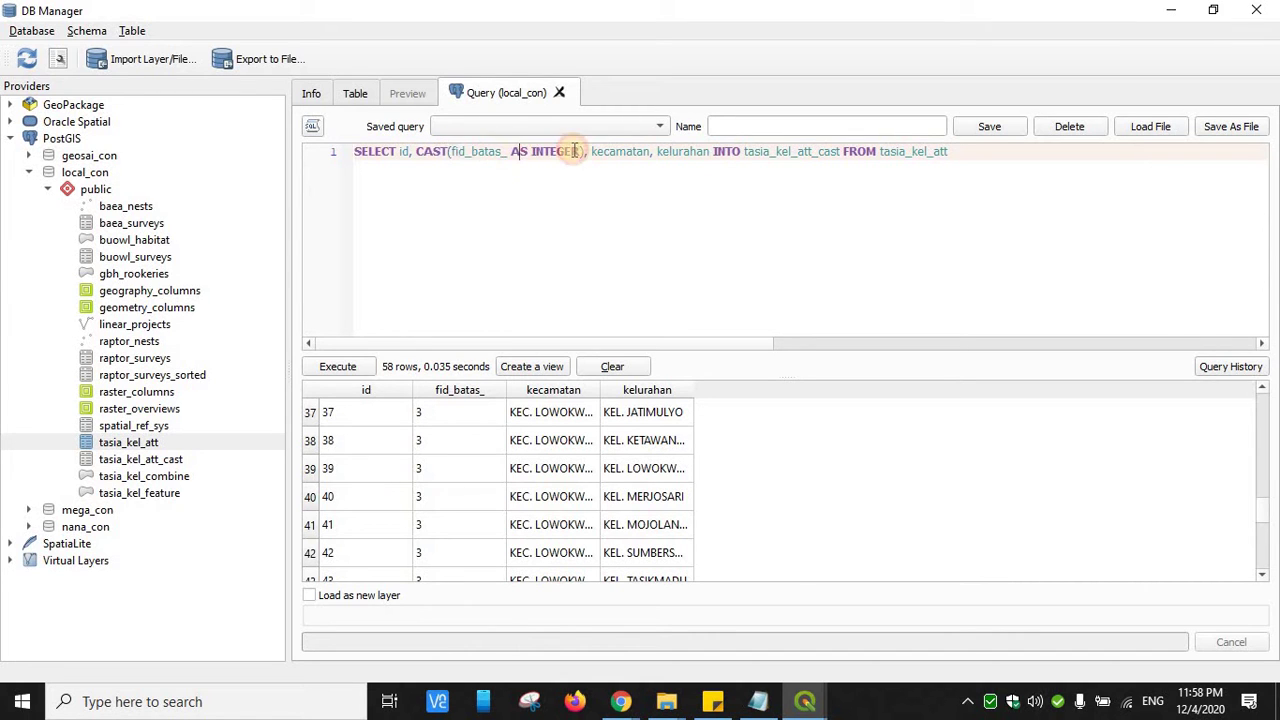
double_click(572, 151)
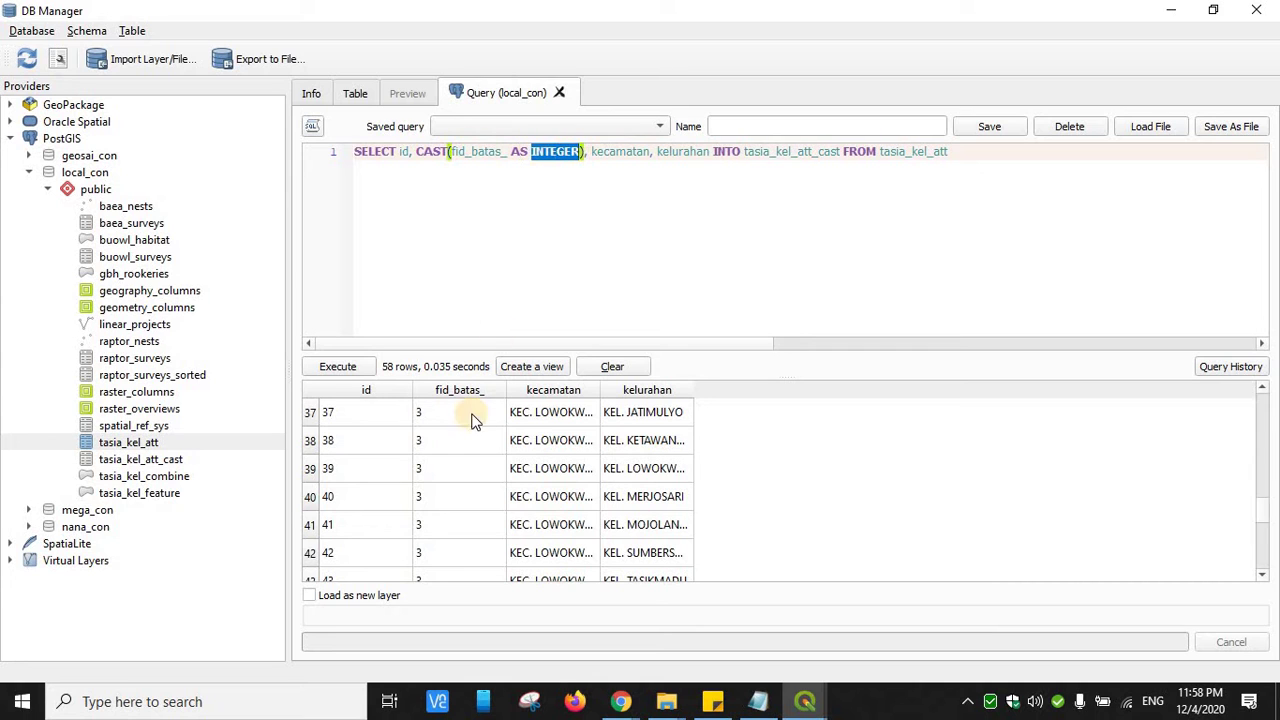
left_click(615, 154)
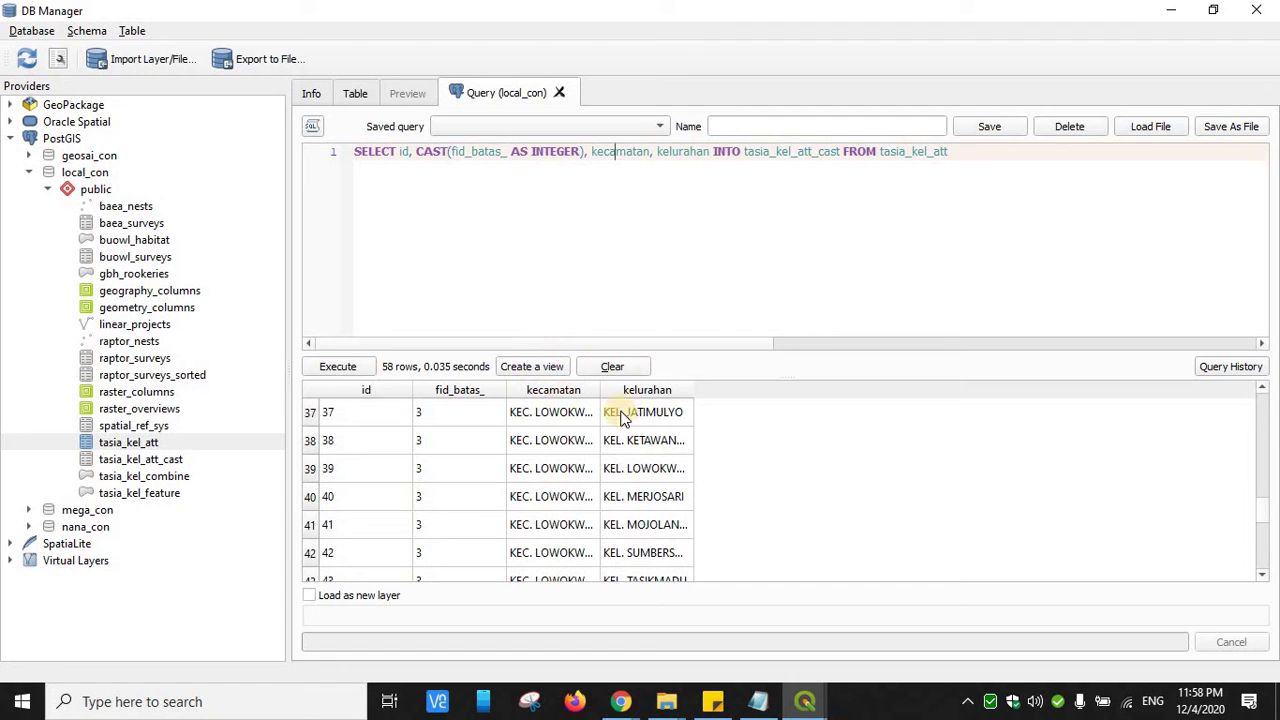
double_click(719, 156)
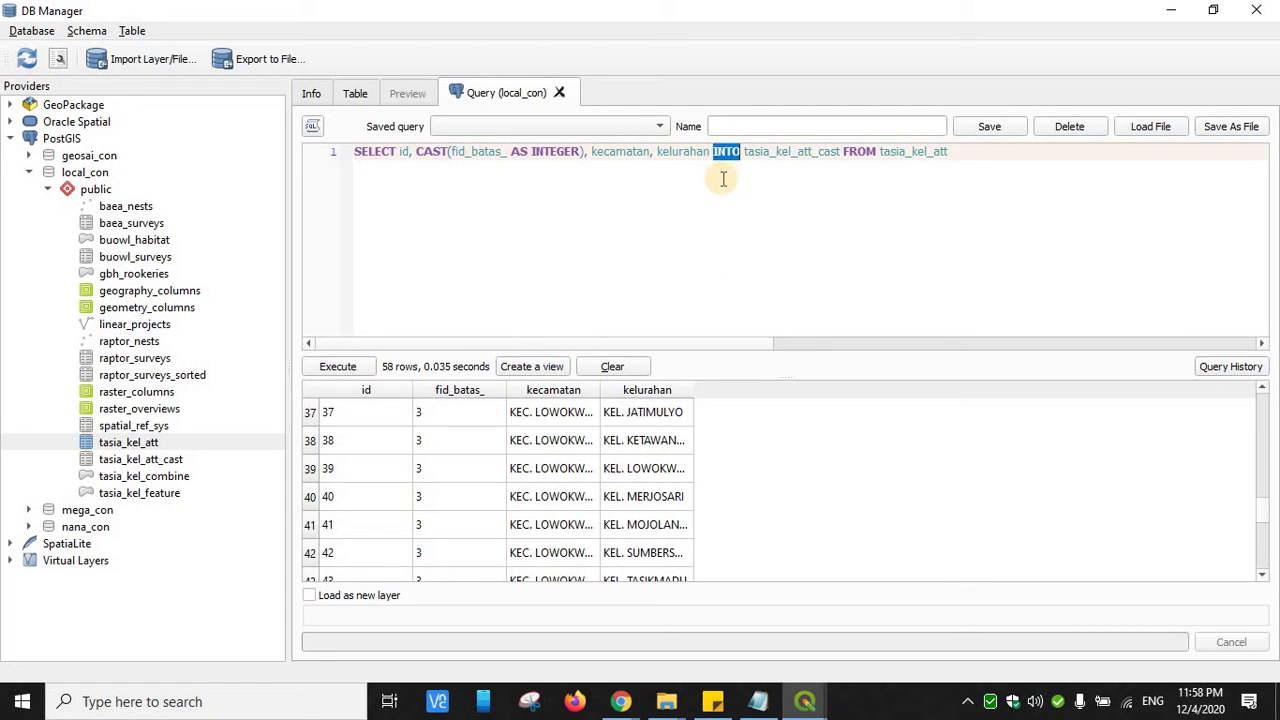
key("End")
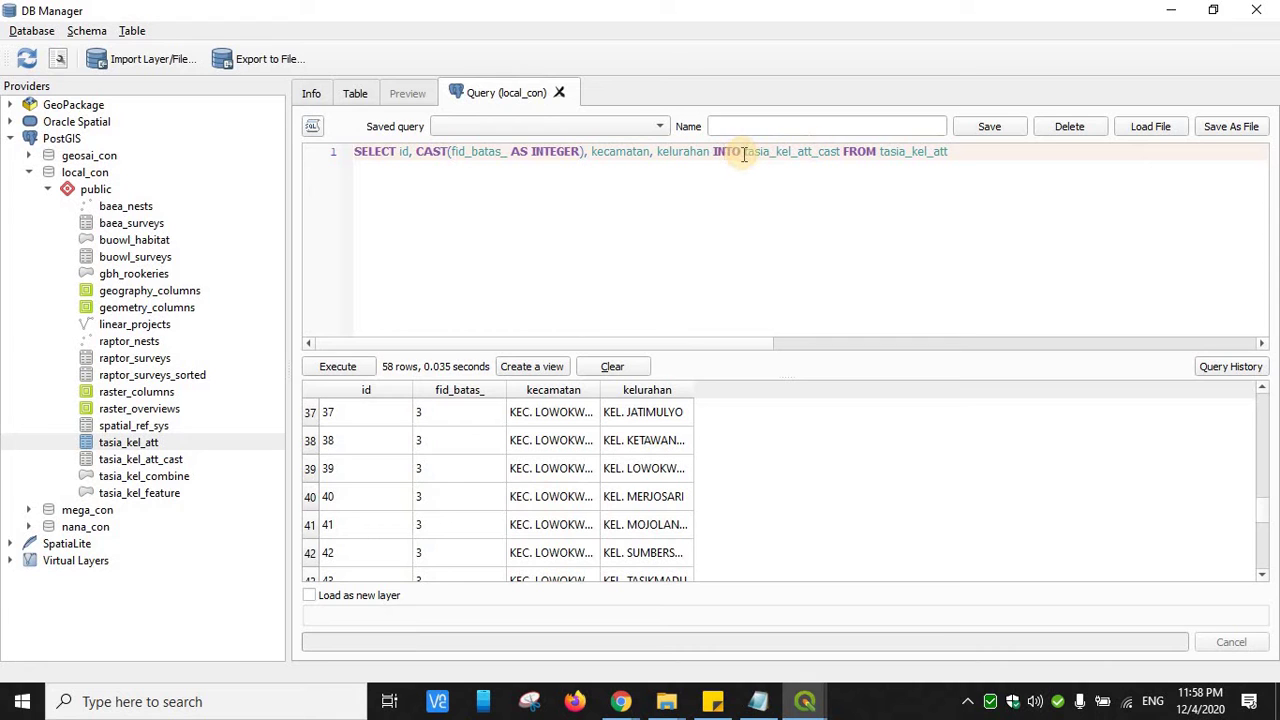
left_click_drag(743, 154, 840, 152)
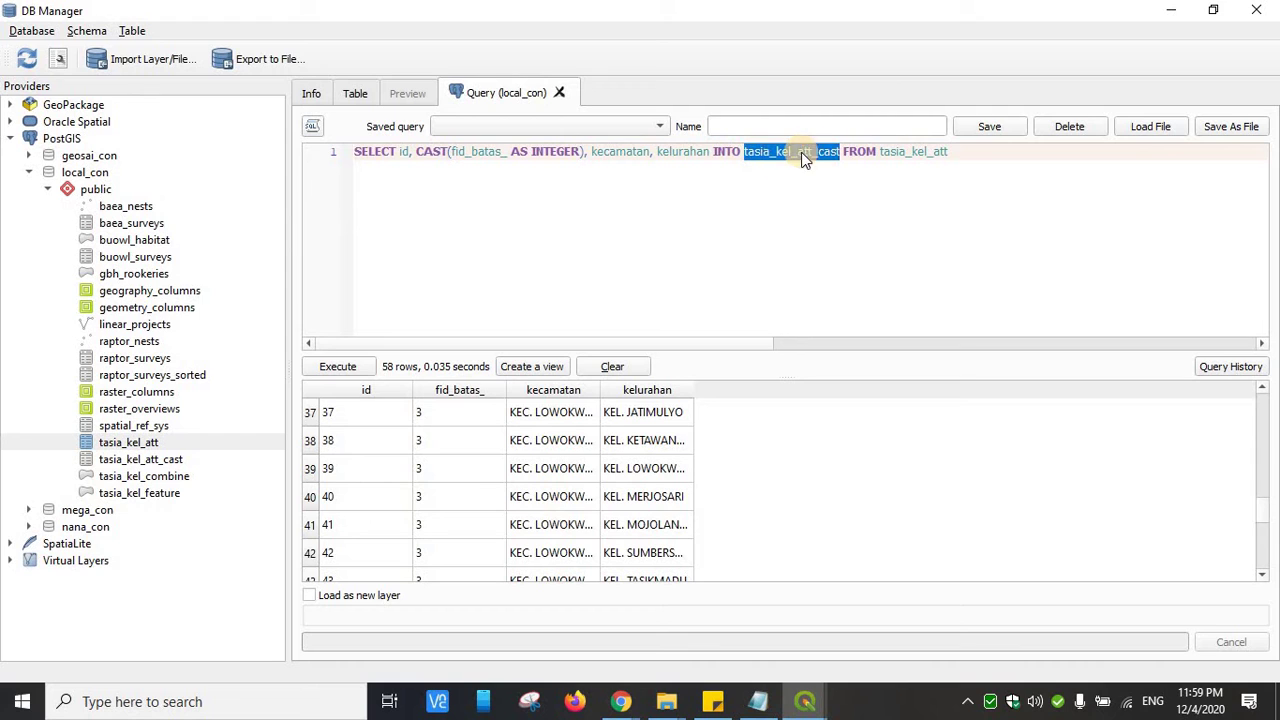
left_click(865, 151)
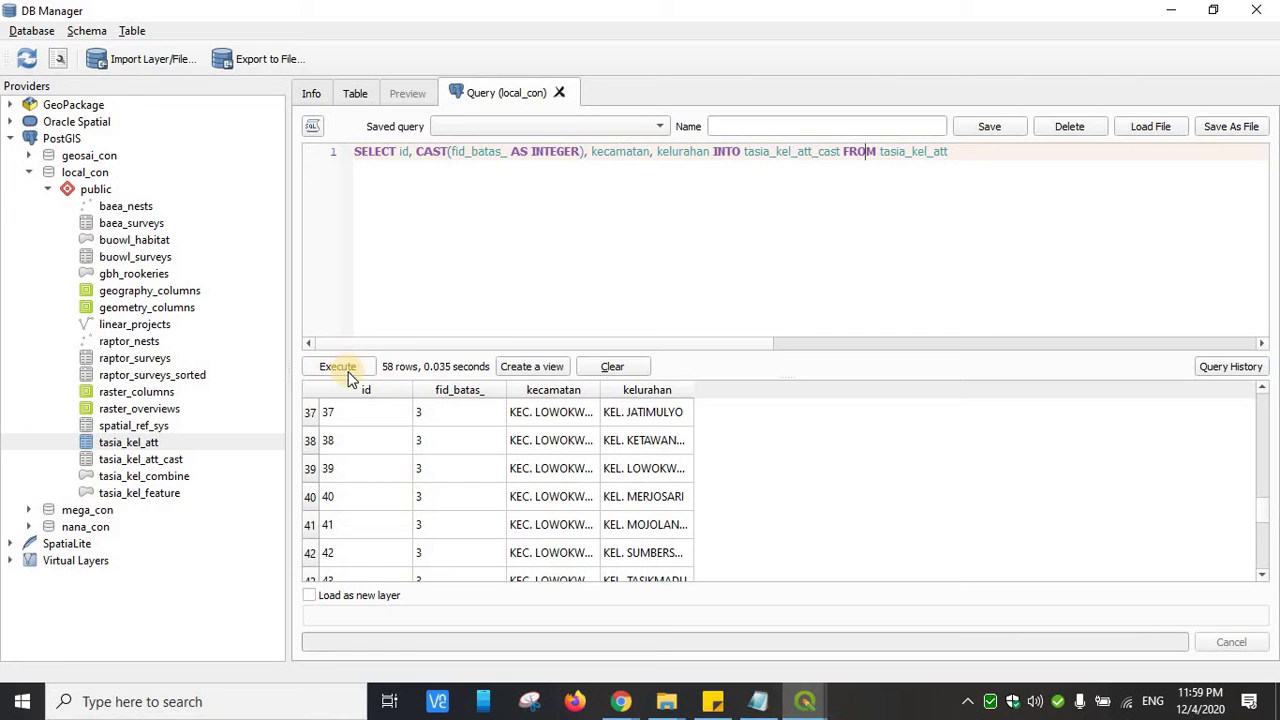
Replace the cast query with "SELECT * FROM tasia_kel_att_cast" and run it
left_click(592, 250)
key("ctrl+a")
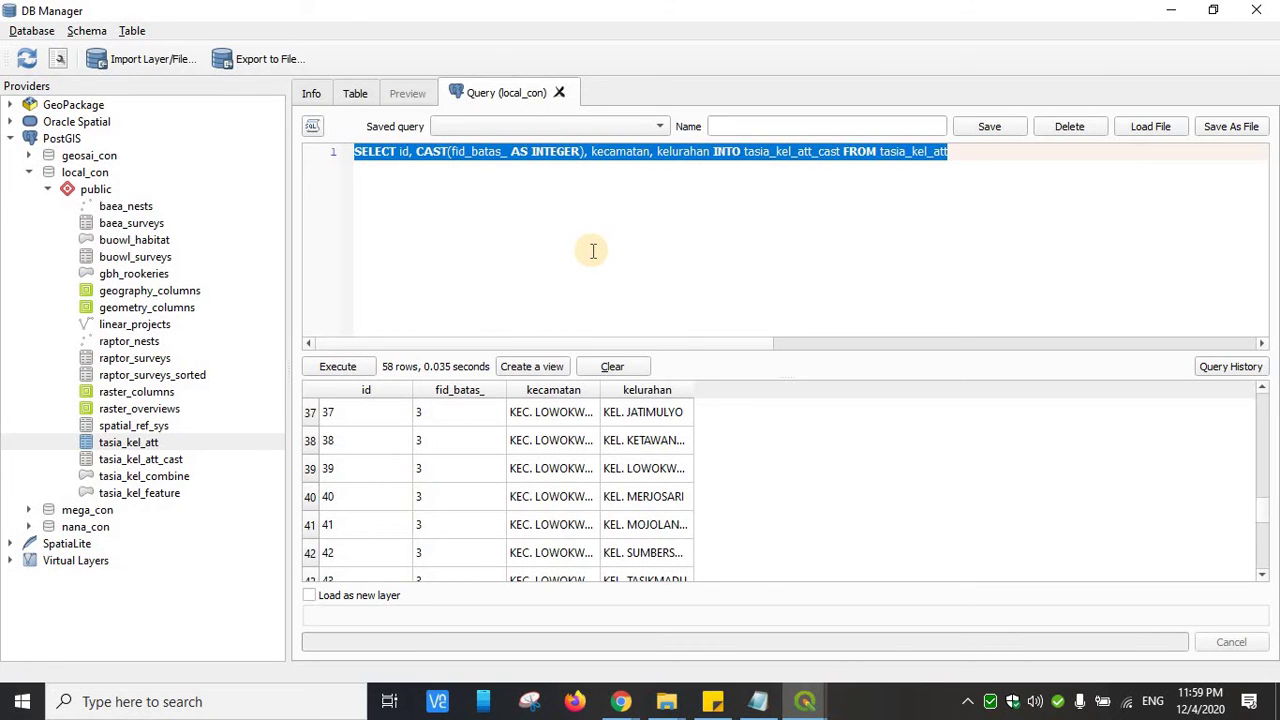
key("BackSpace")
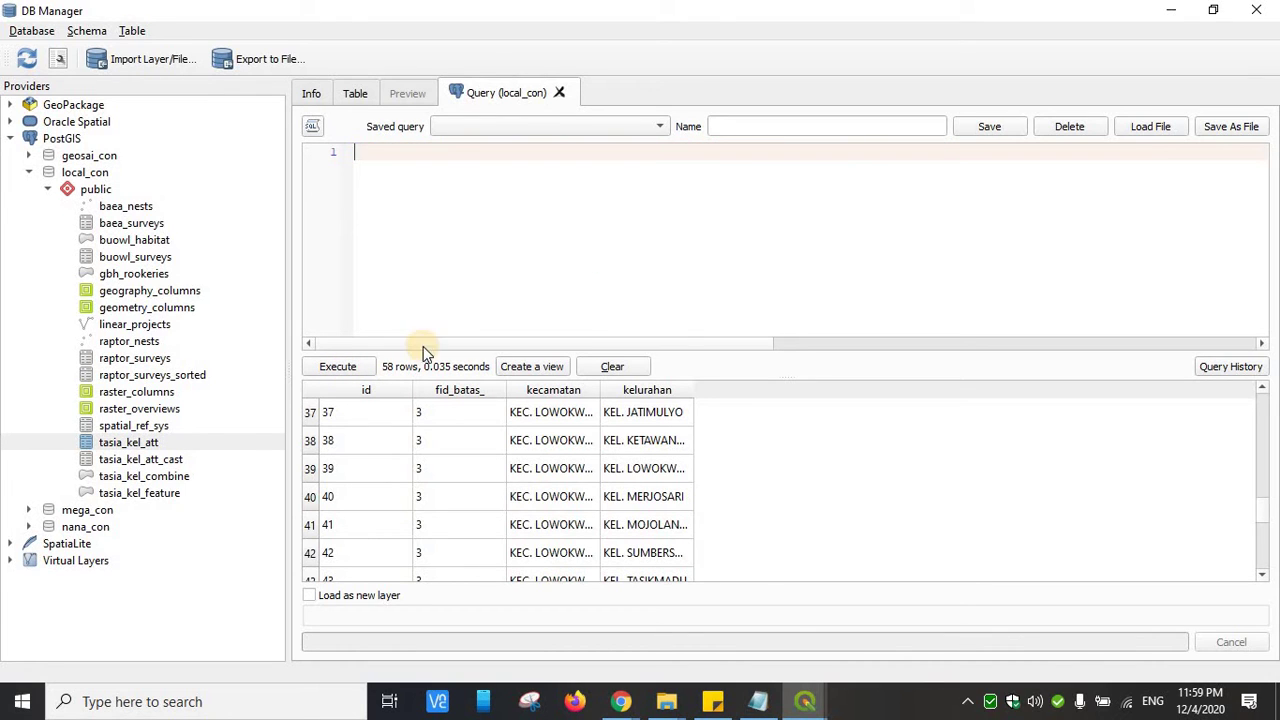
left_click(190, 463)
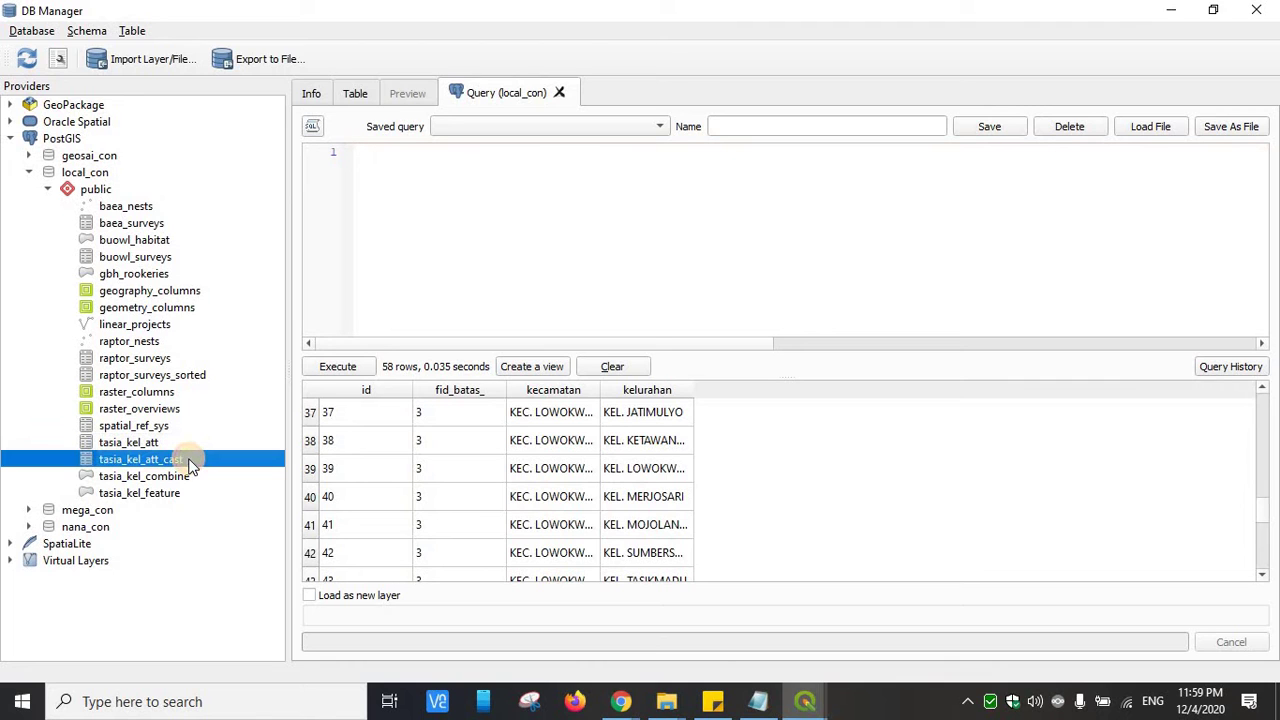
left_click(611, 227)
type("SELECT")
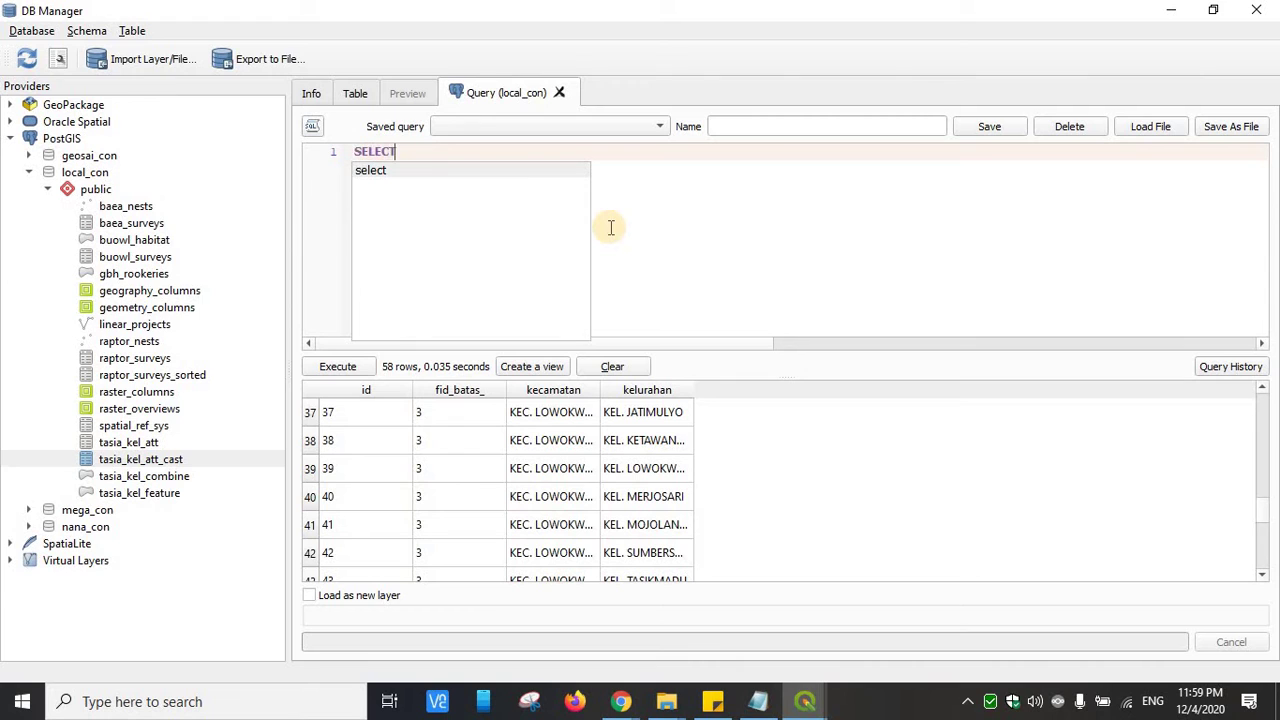
key("Escape")
type("* FR")
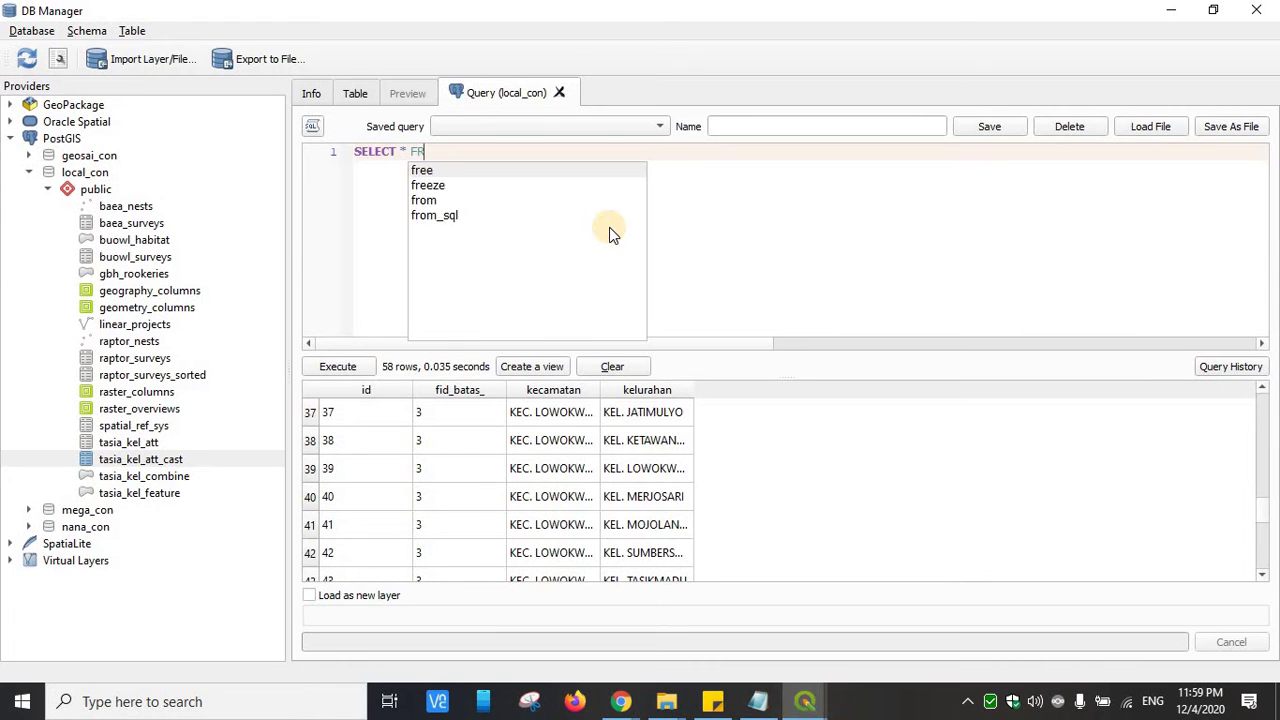
type("OM tasia_kel_a")
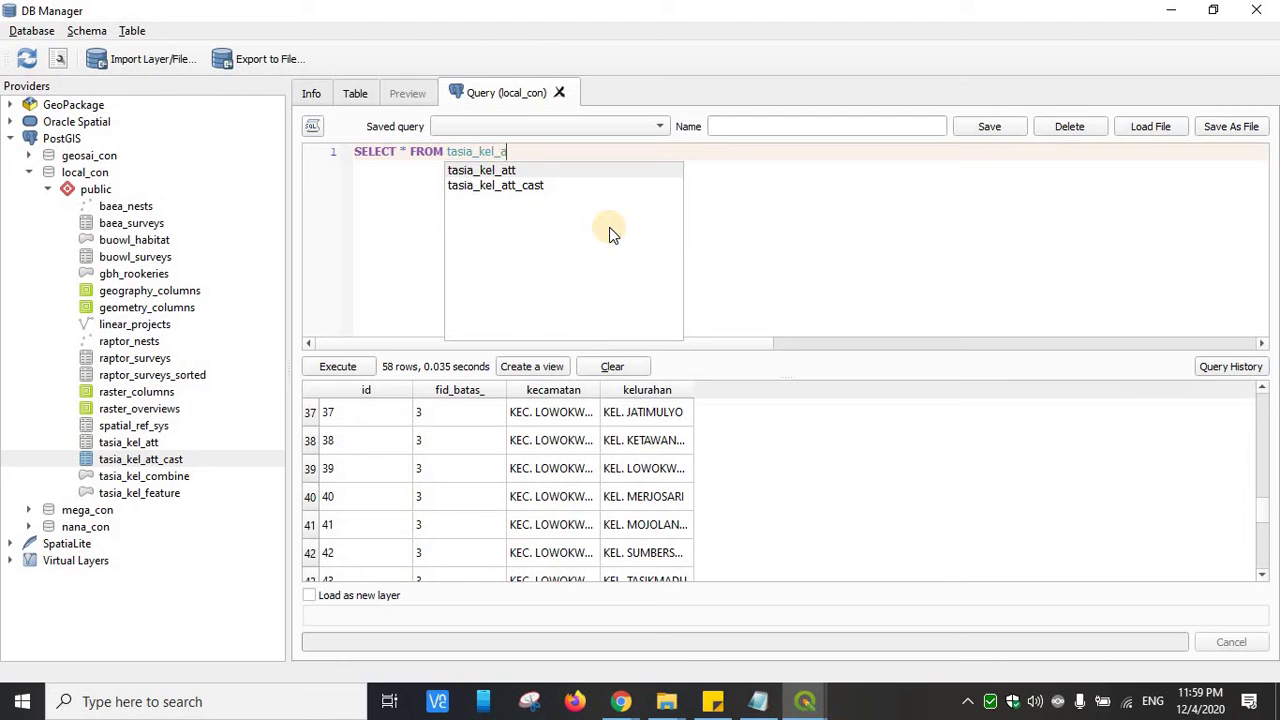
key("Down")
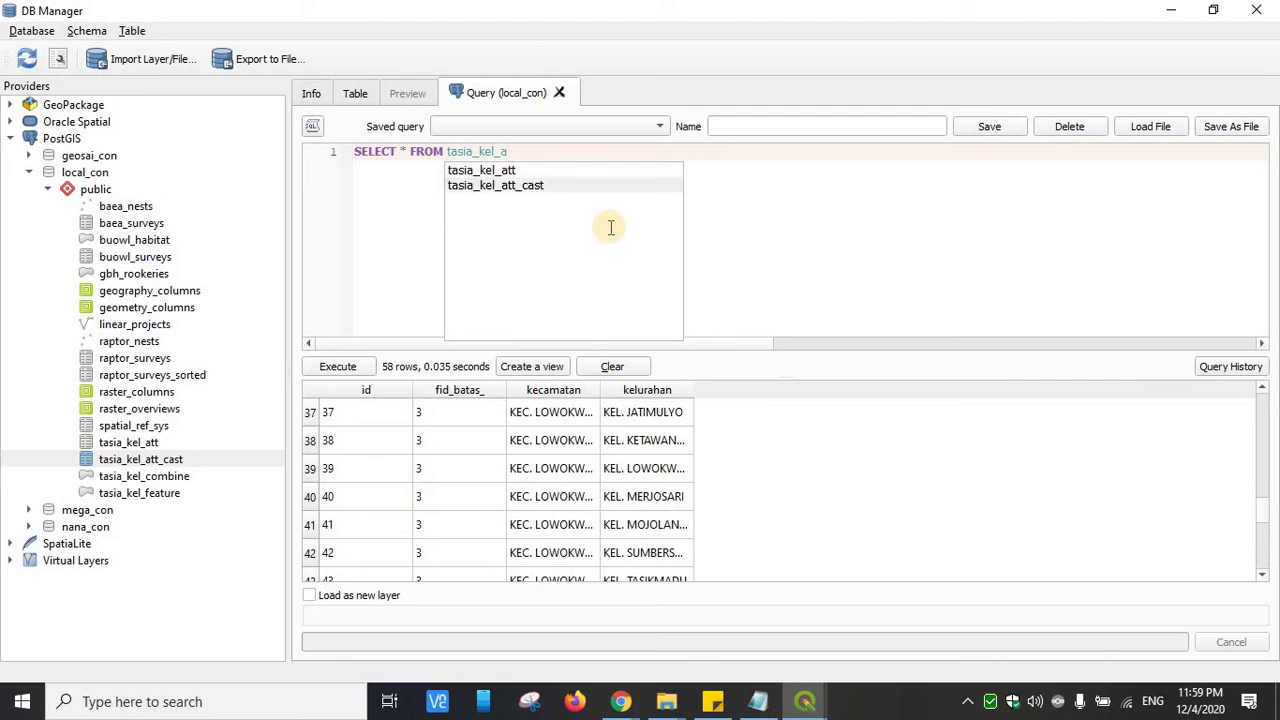
key("Return")
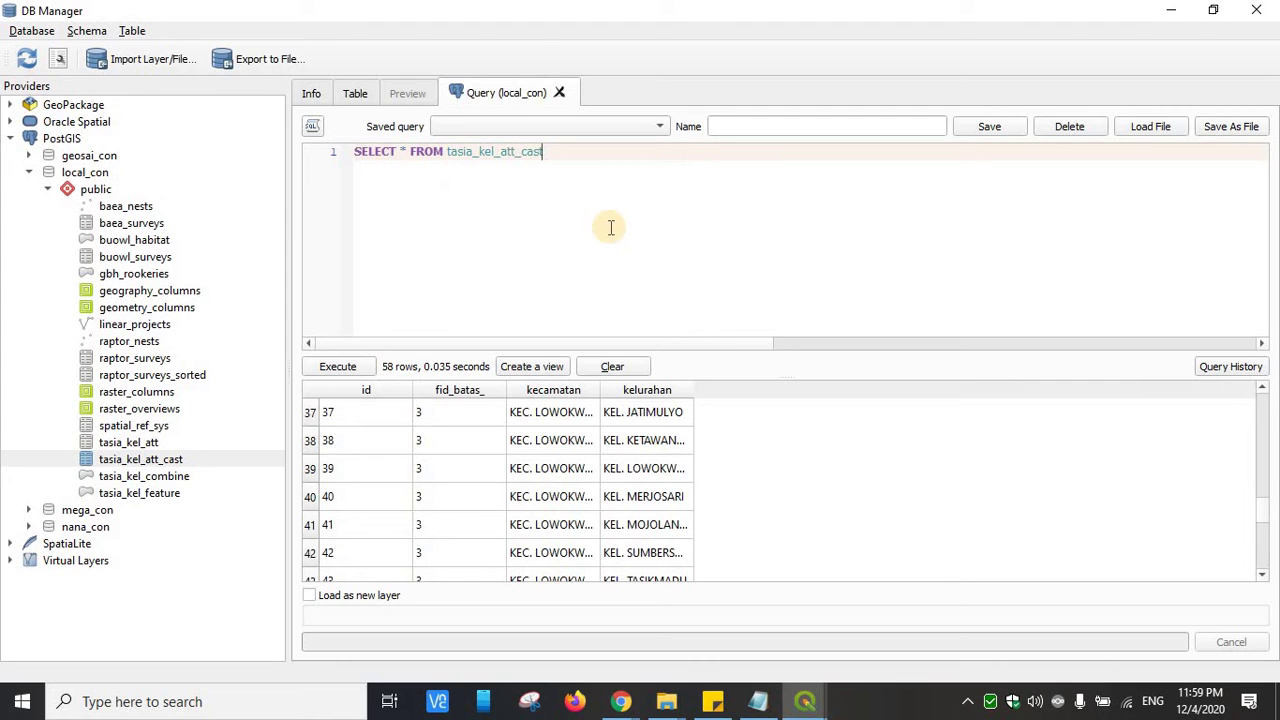
left_click(352, 366)
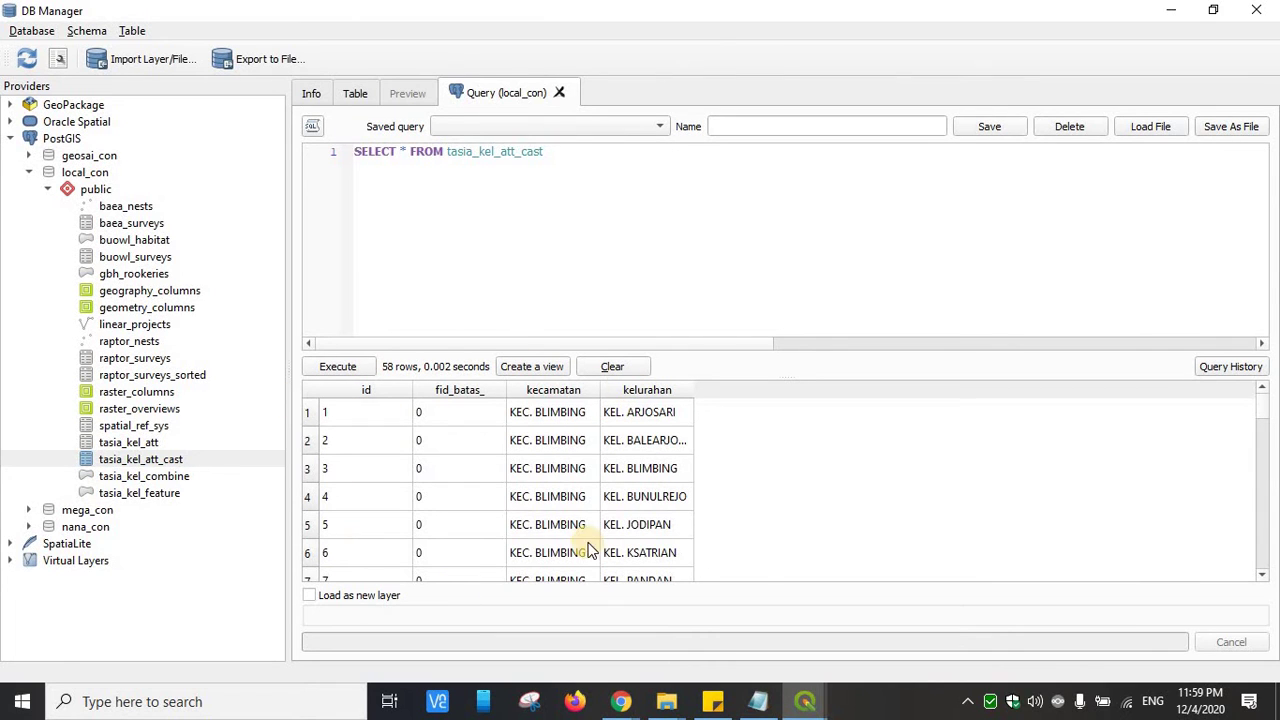
Compare the fid_batas_ field type in the table information of tasia_kel_att_cast and tasia_kel_att
left_click(310, 95)
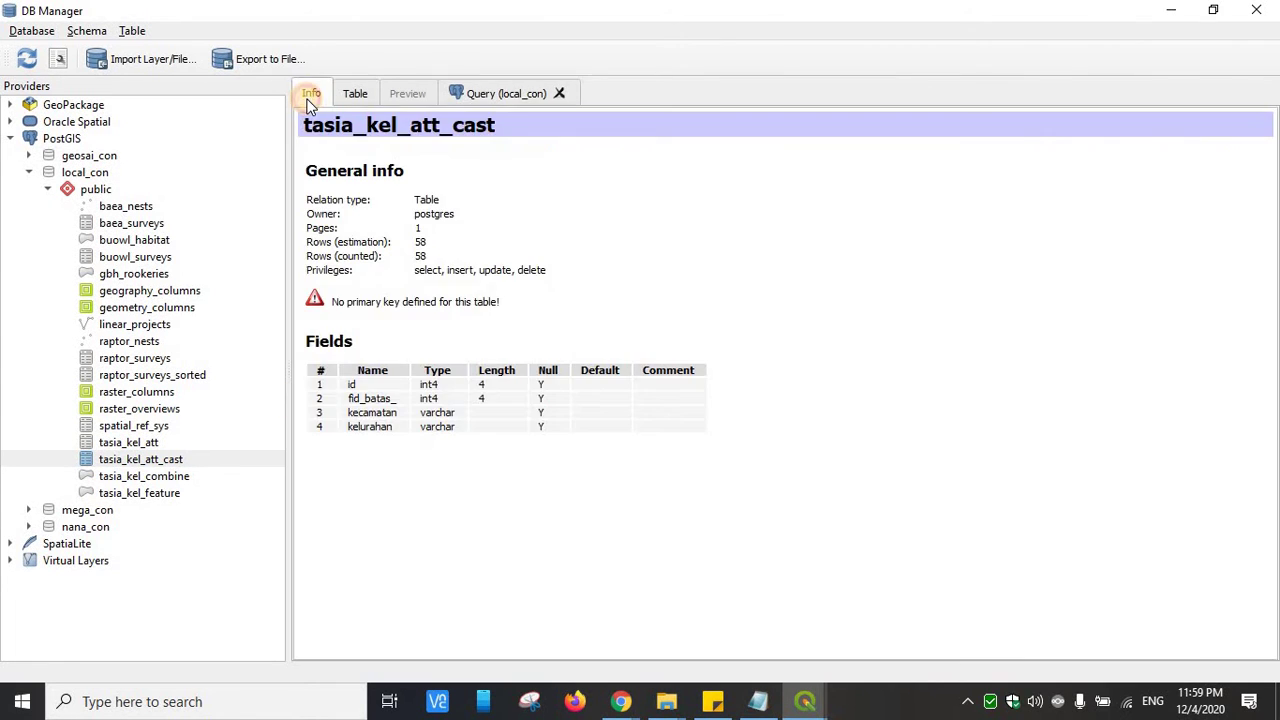
double_click(365, 400)
left_click(432, 405)
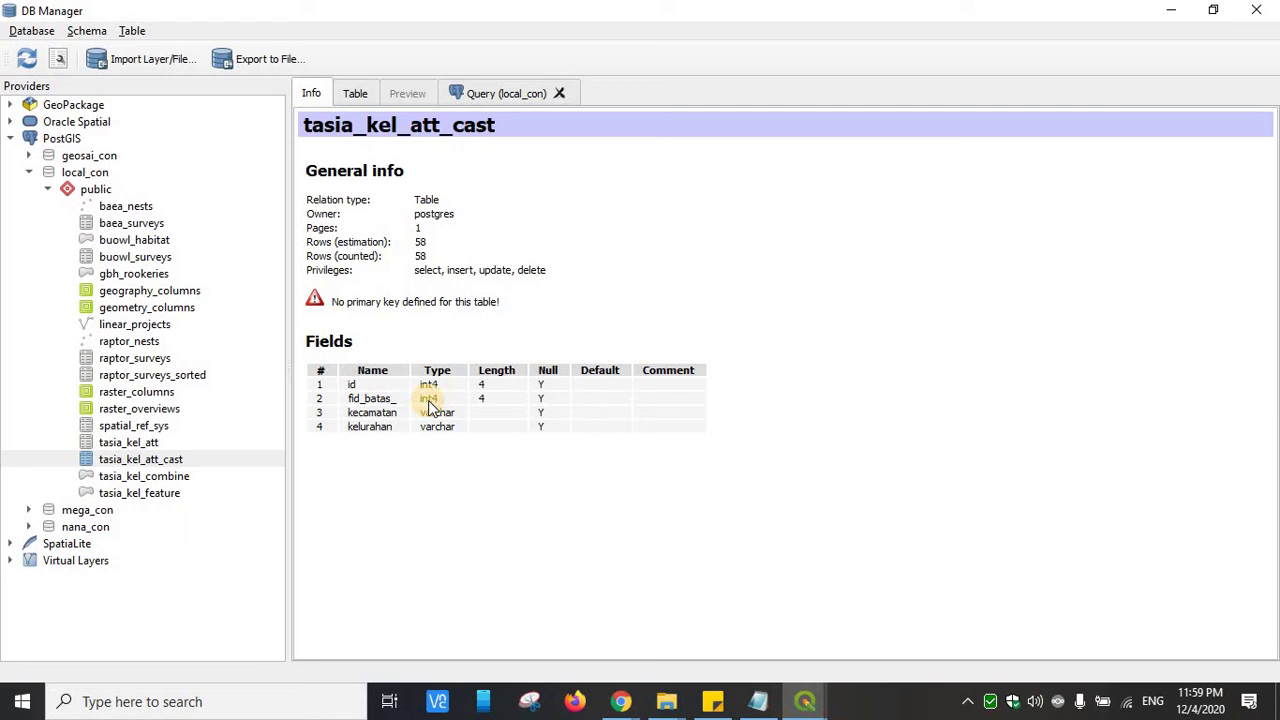
left_click(116, 446)
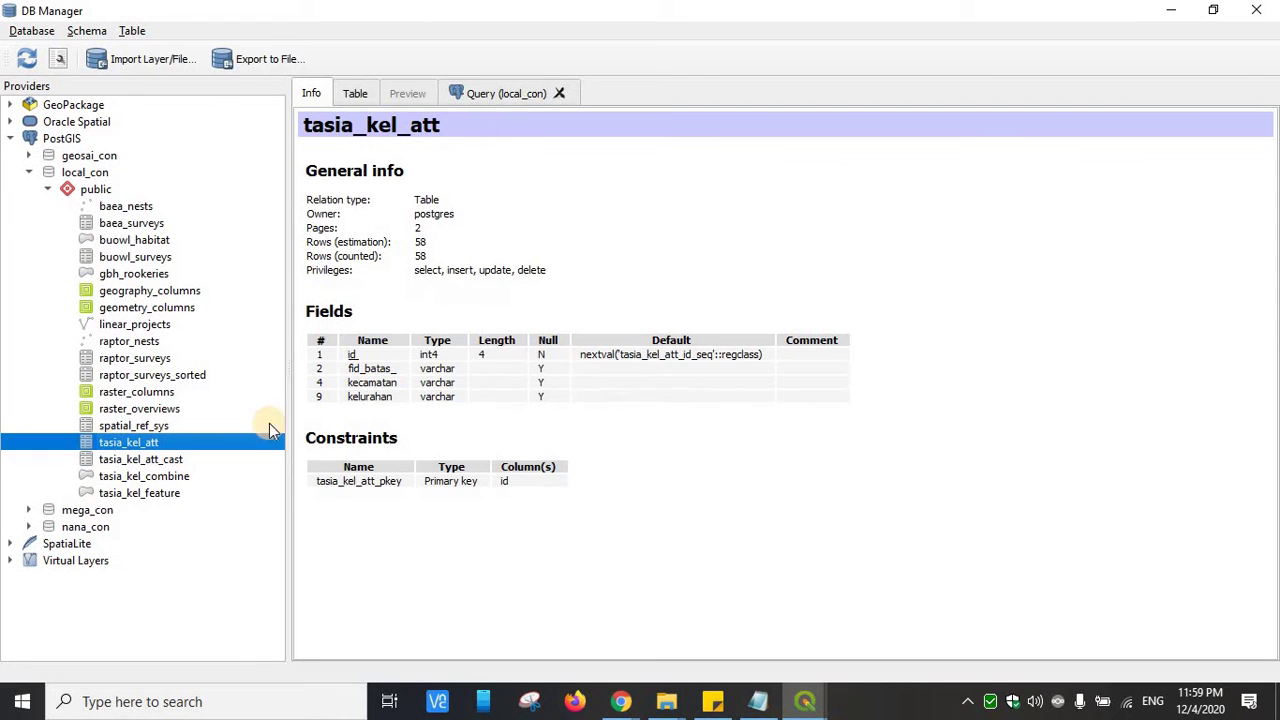
left_click(432, 372)
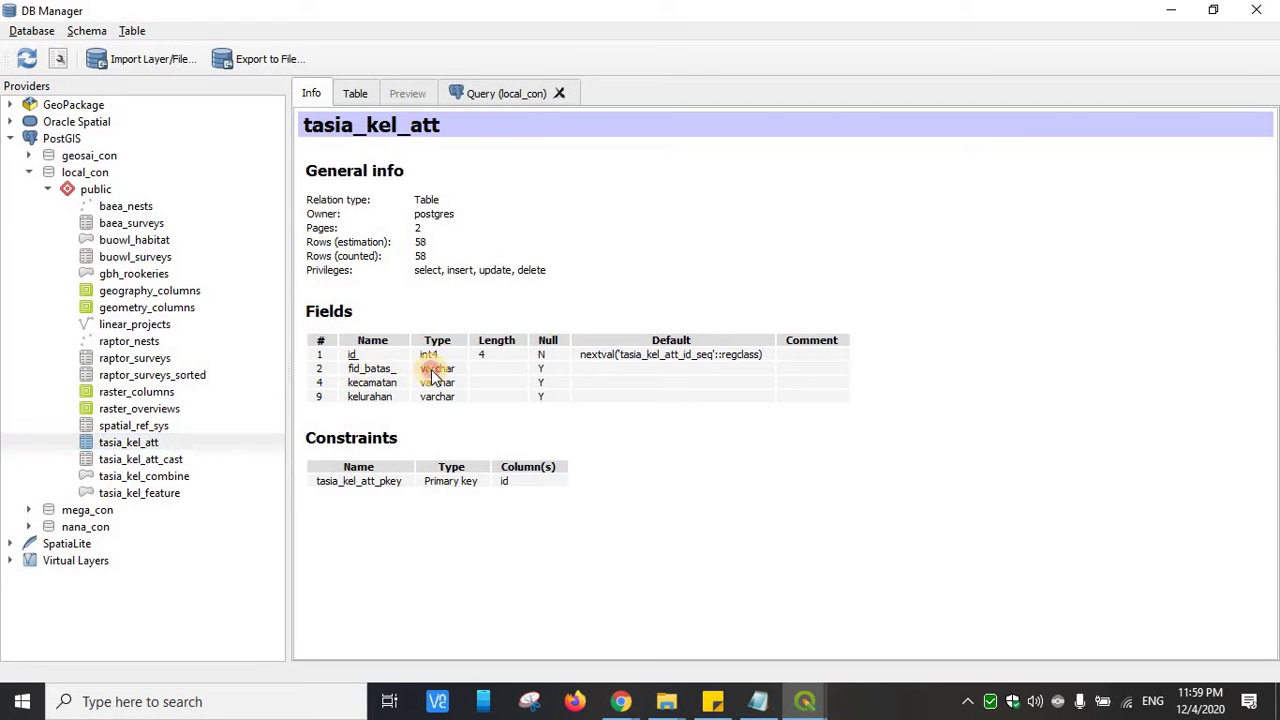
left_click(168, 460)
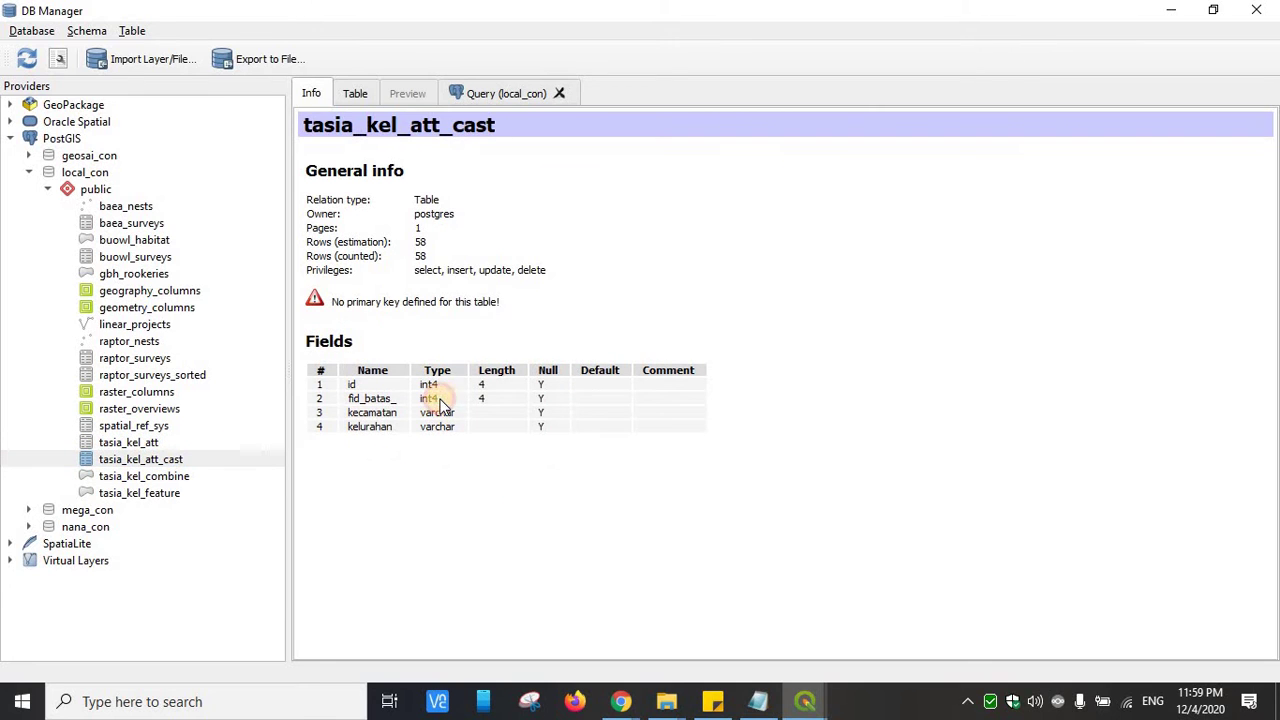
Replace the SELECT query with the SQL file "3. join_2_tables.sql"
left_click(528, 95)
left_click(566, 238)
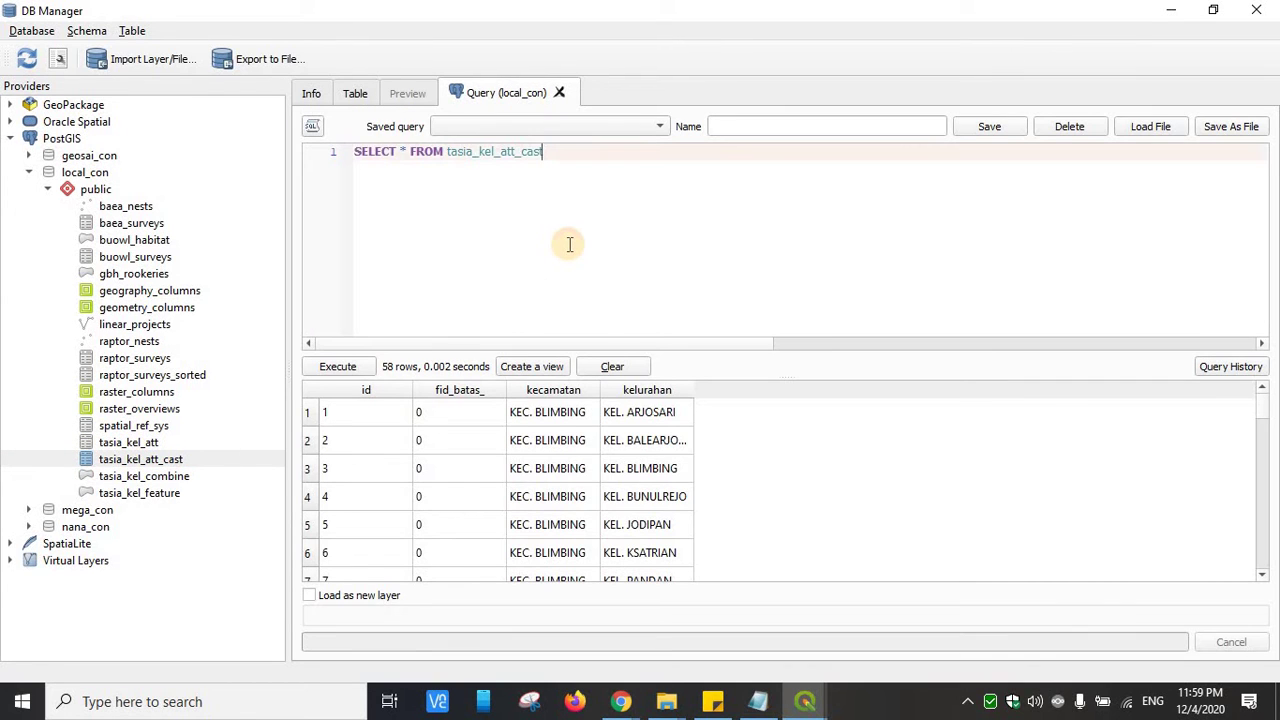
key("ctrl+a")
key("Delete")
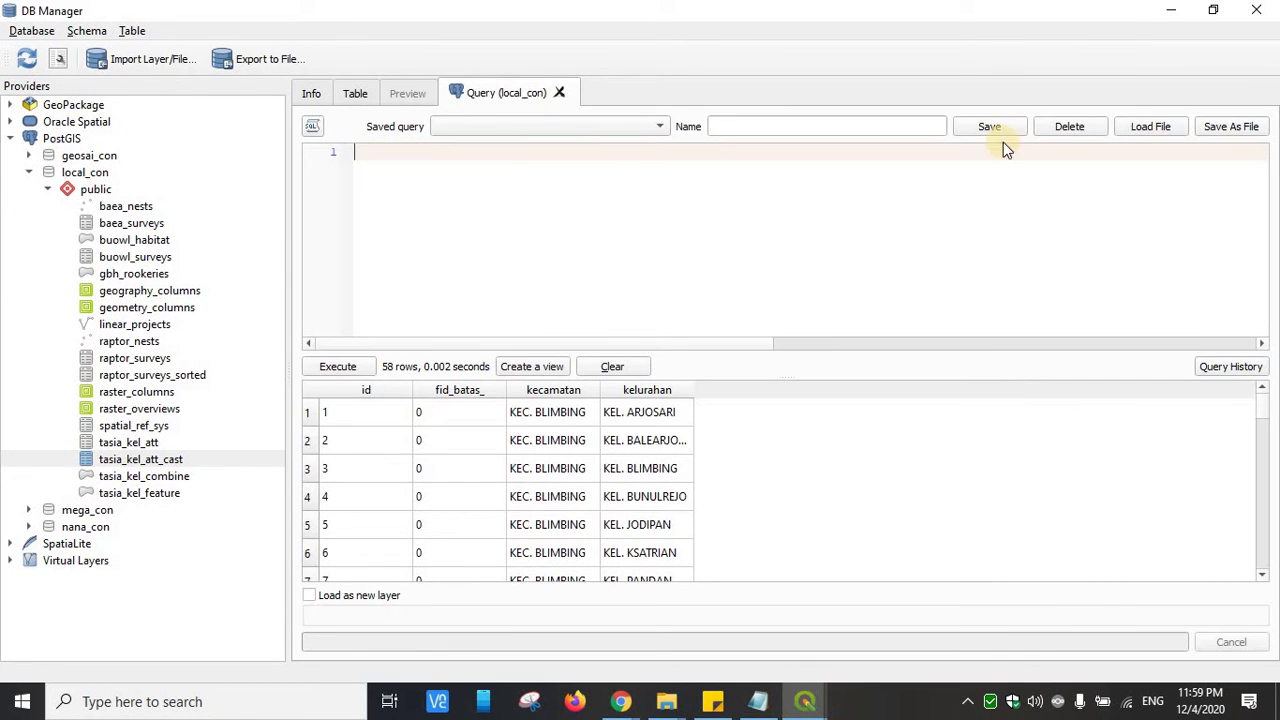
left_click(1136, 127)
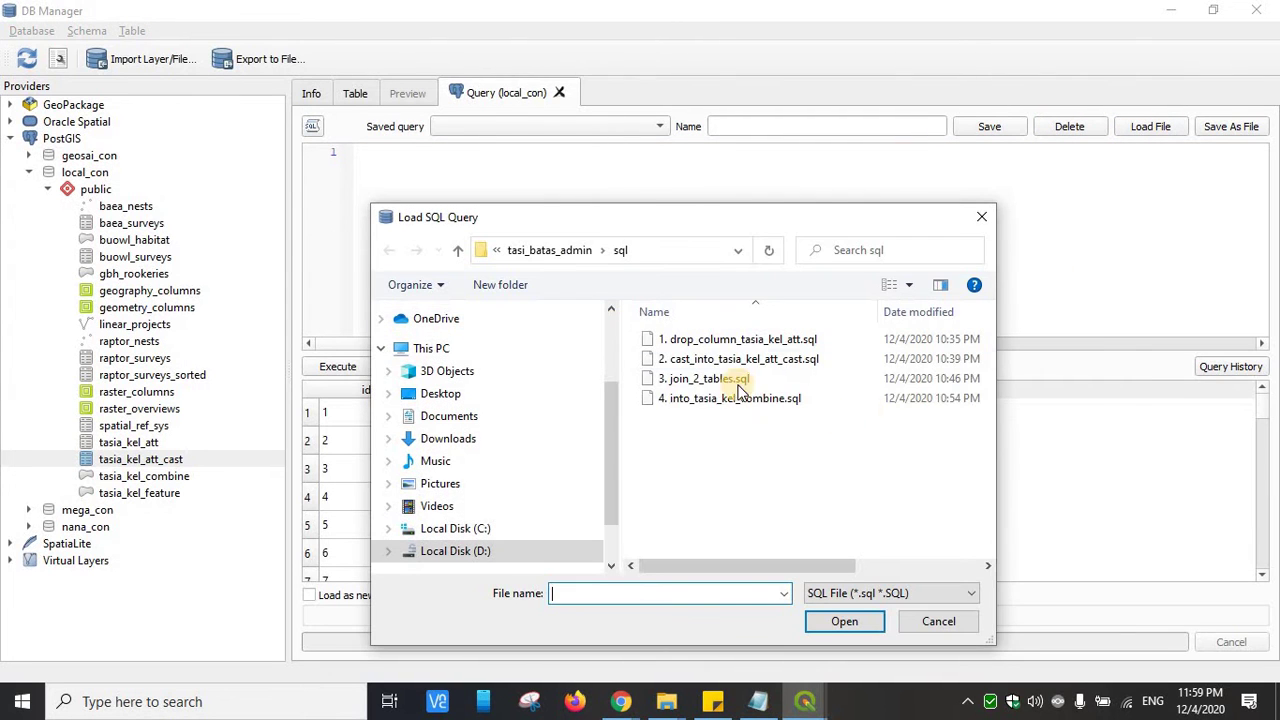
left_click(726, 378)
left_click(845, 622)
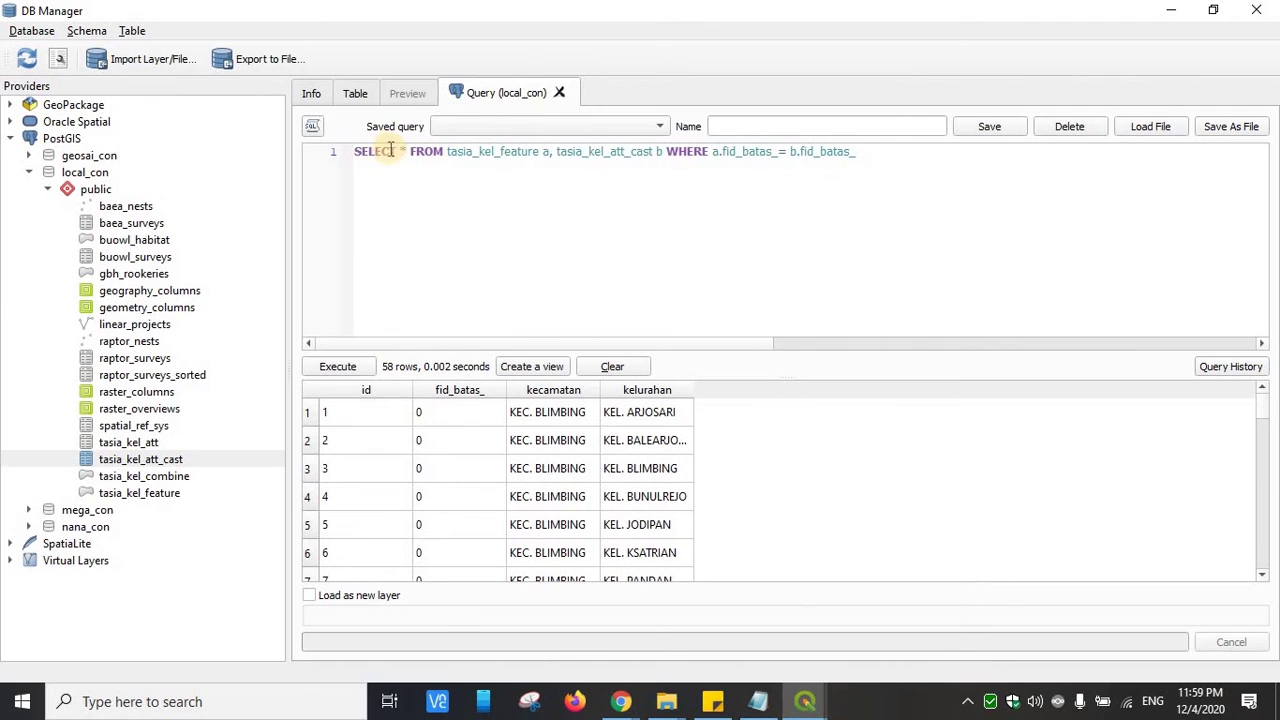
Examine the join query's SELECT and FROM parts, with tables tasia_kel_feature and tasia_kel_att_cast and their aliases a and b
left_click_drag(366, 153, 397, 153)
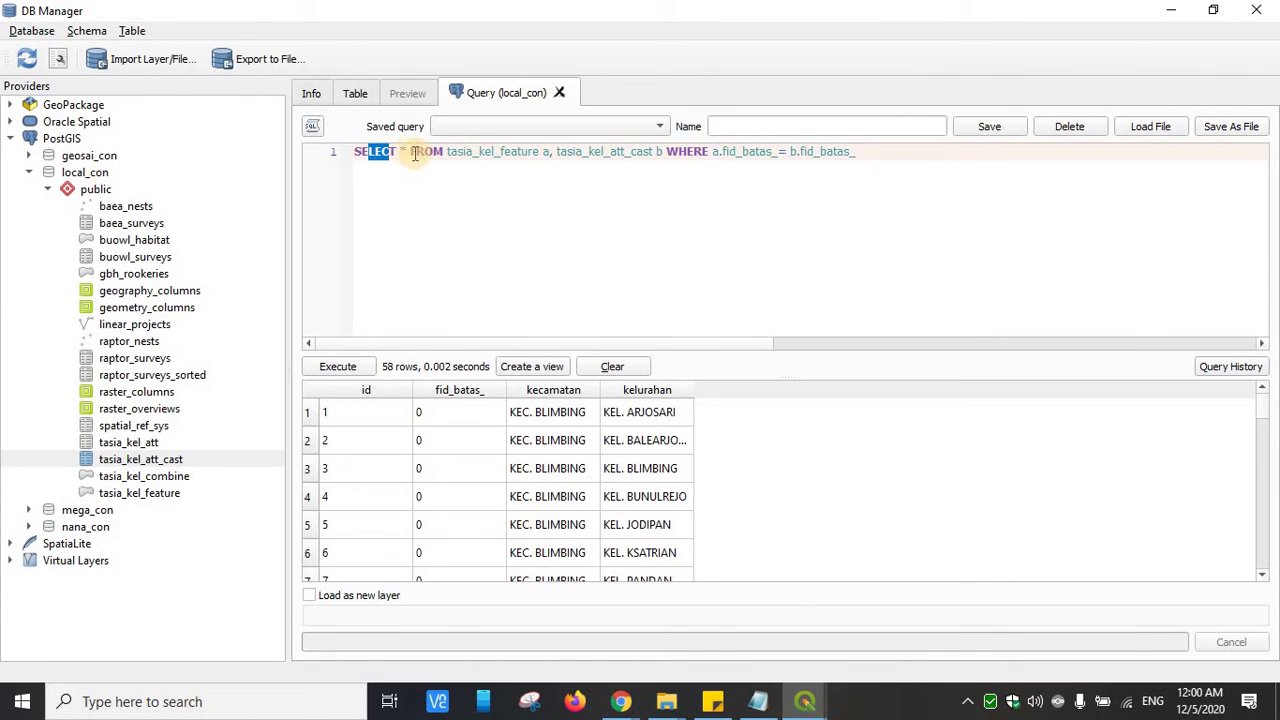
left_click(400, 152)
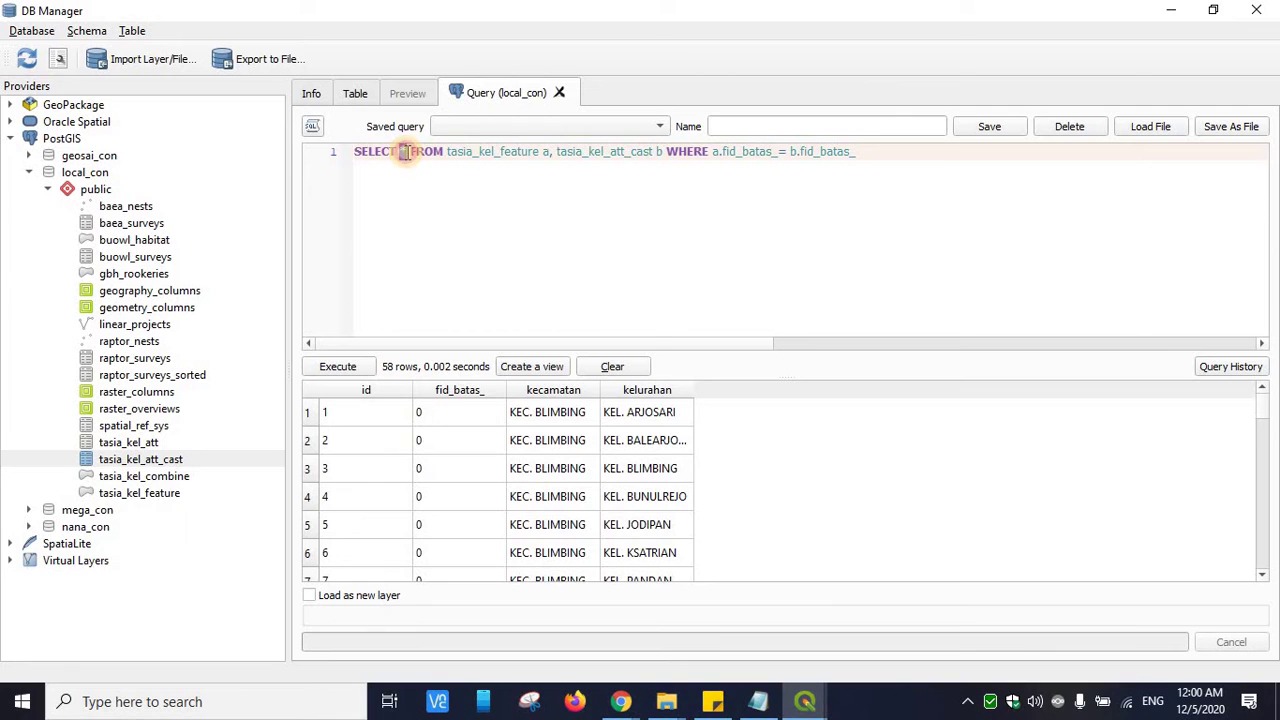
double_click(405, 152)
double_click(420, 155)
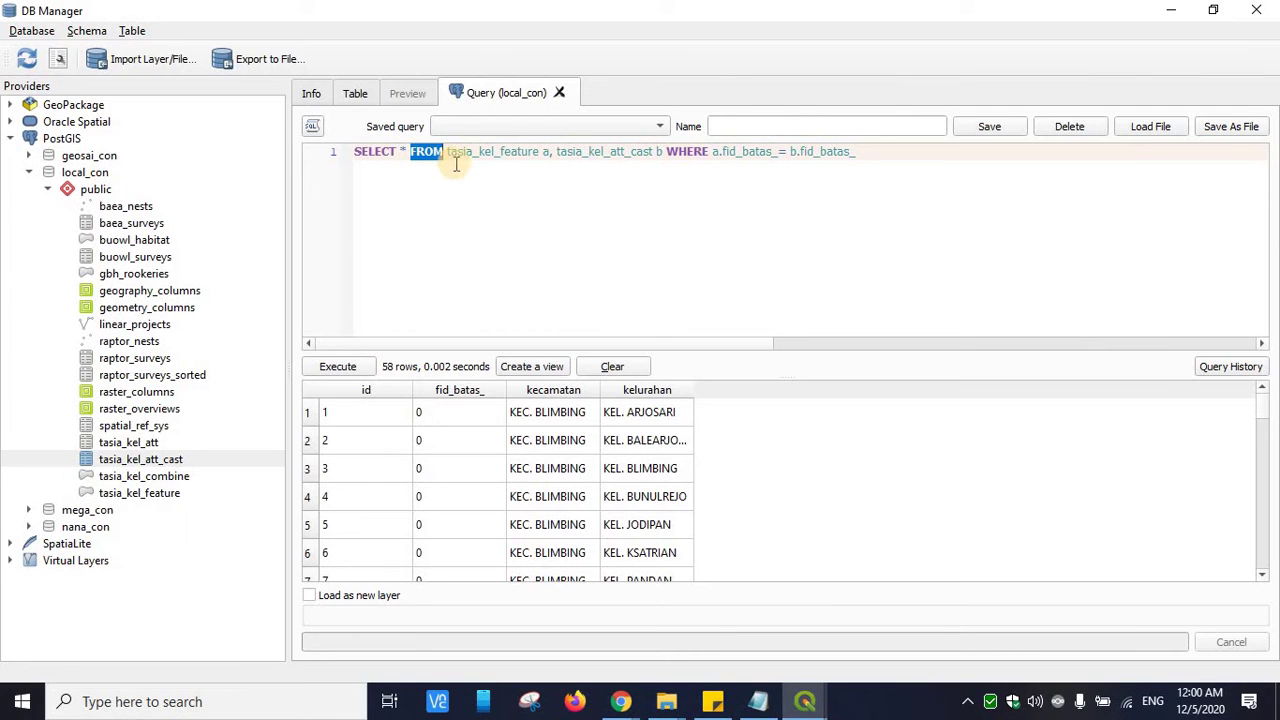
double_click(464, 152)
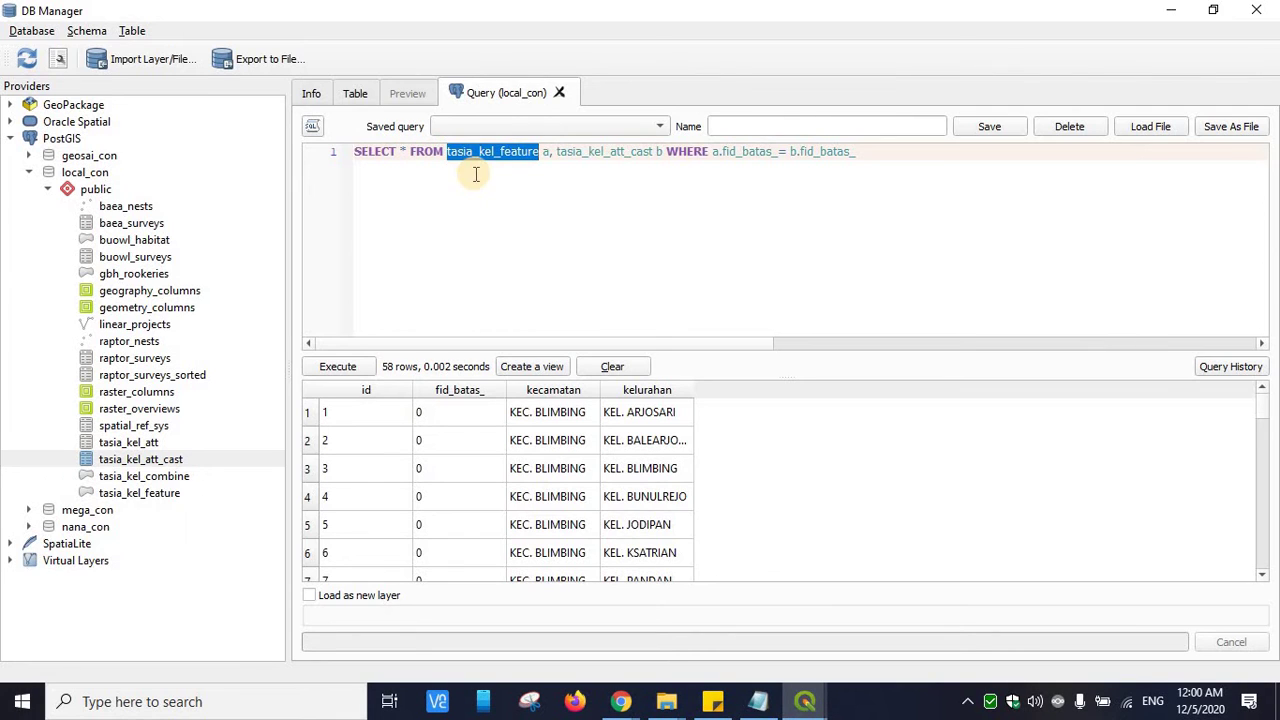
double_click(589, 151)
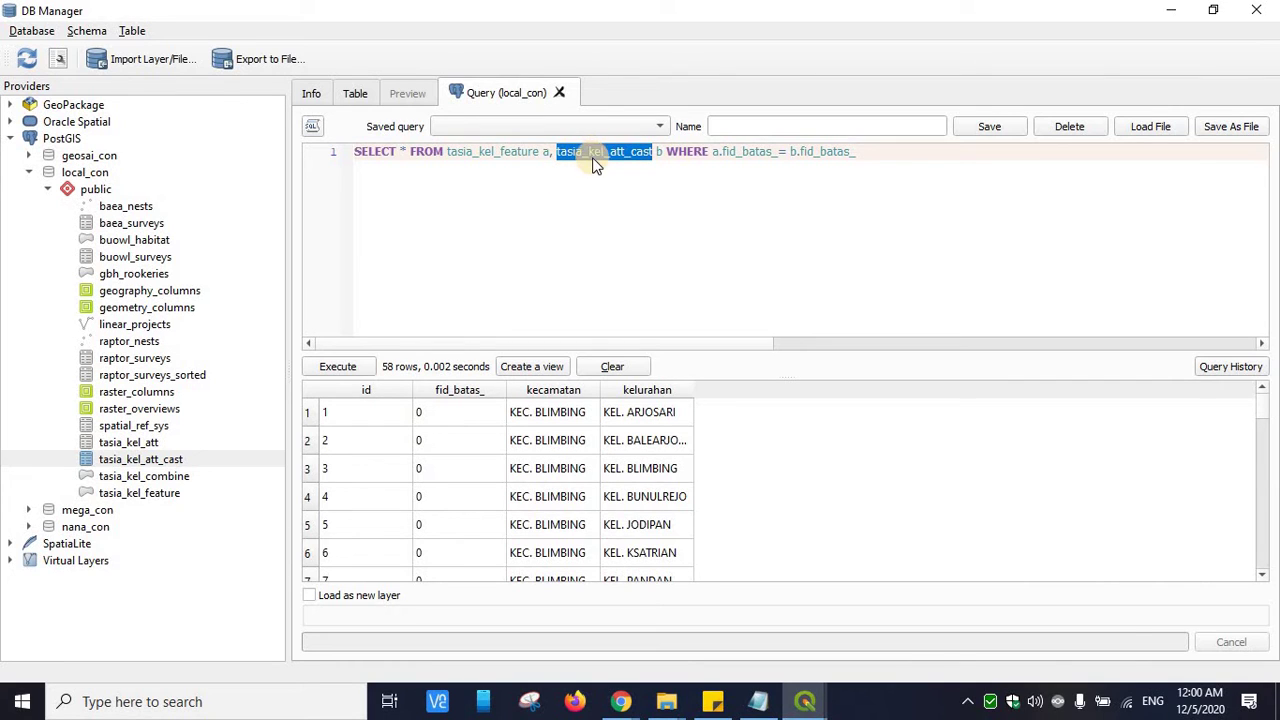
left_click(638, 152)
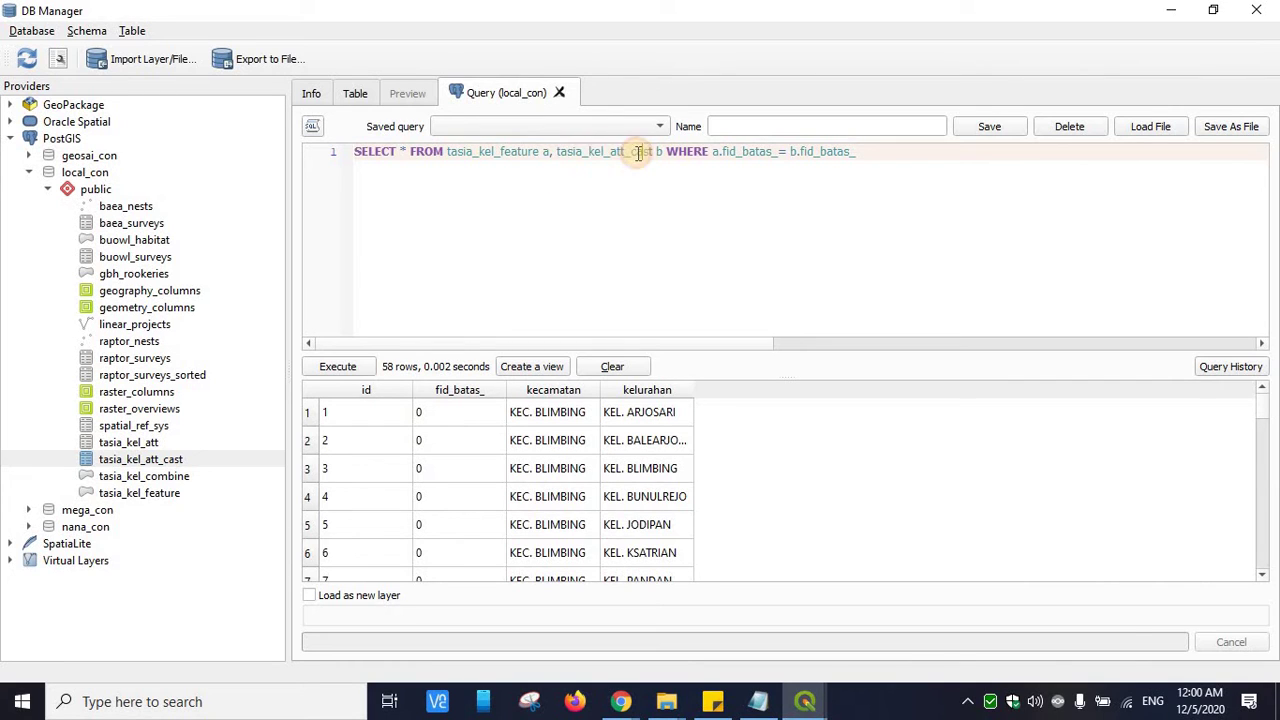
double_click(545, 153)
double_click(491, 153)
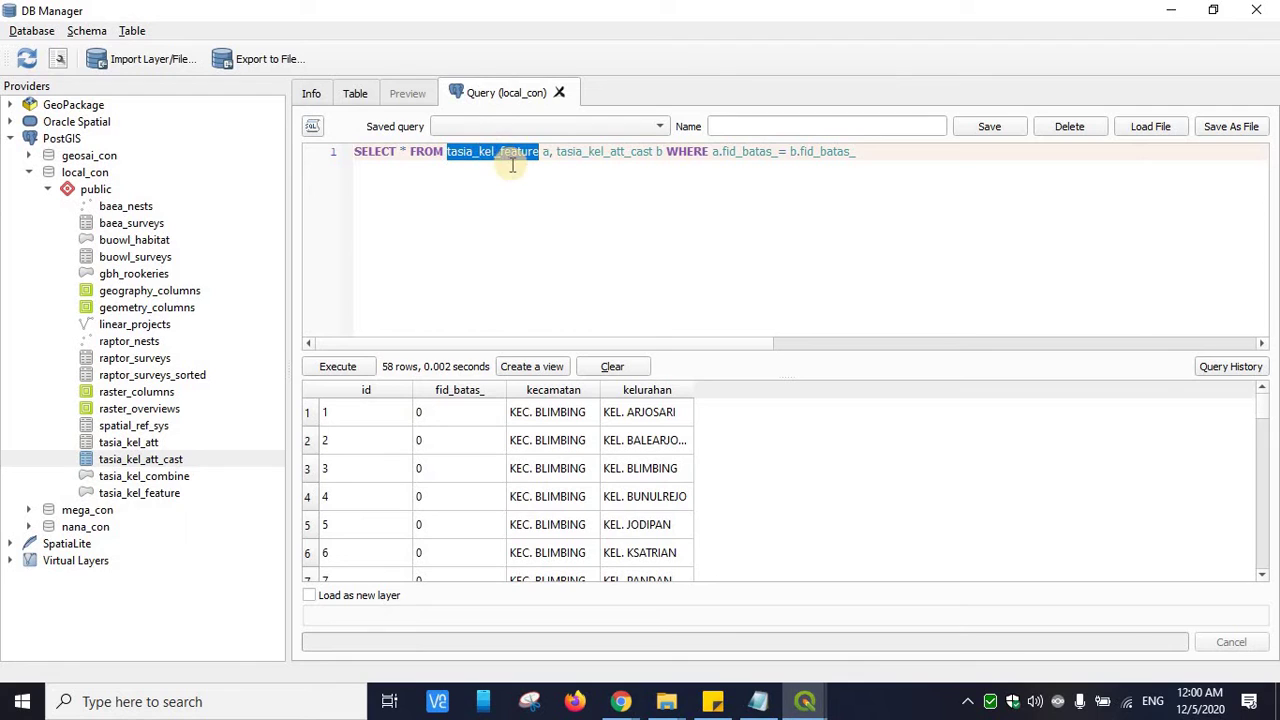
left_click(477, 151)
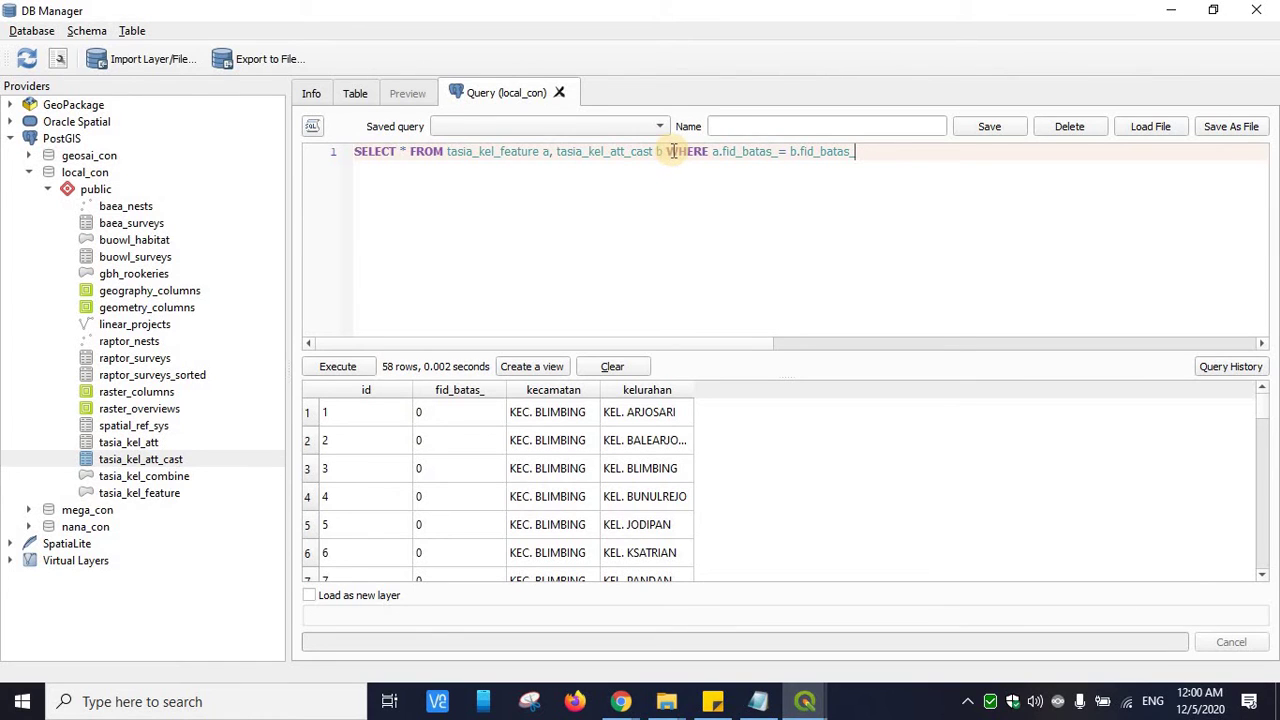
Review the WHERE condition matching a.fid_batas_ with b.fid_batas_ and run the join query
double_click(742, 152)
double_click(825, 152)
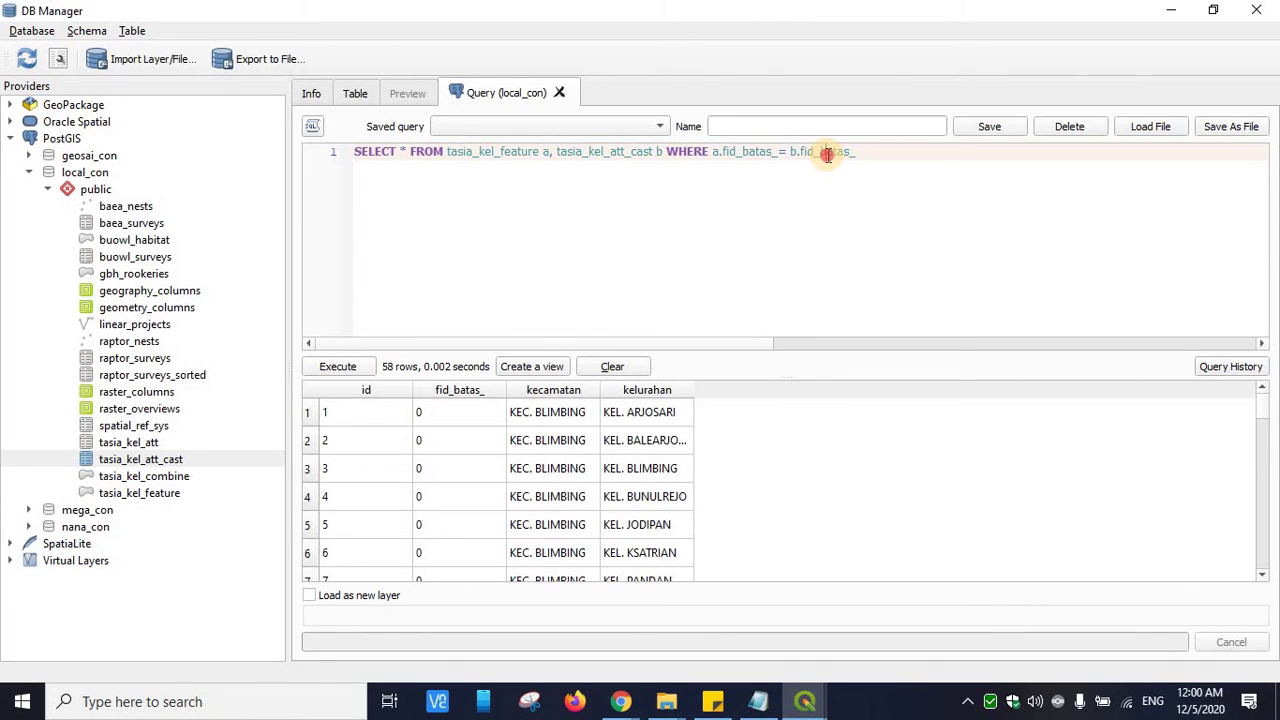
double_click(758, 152)
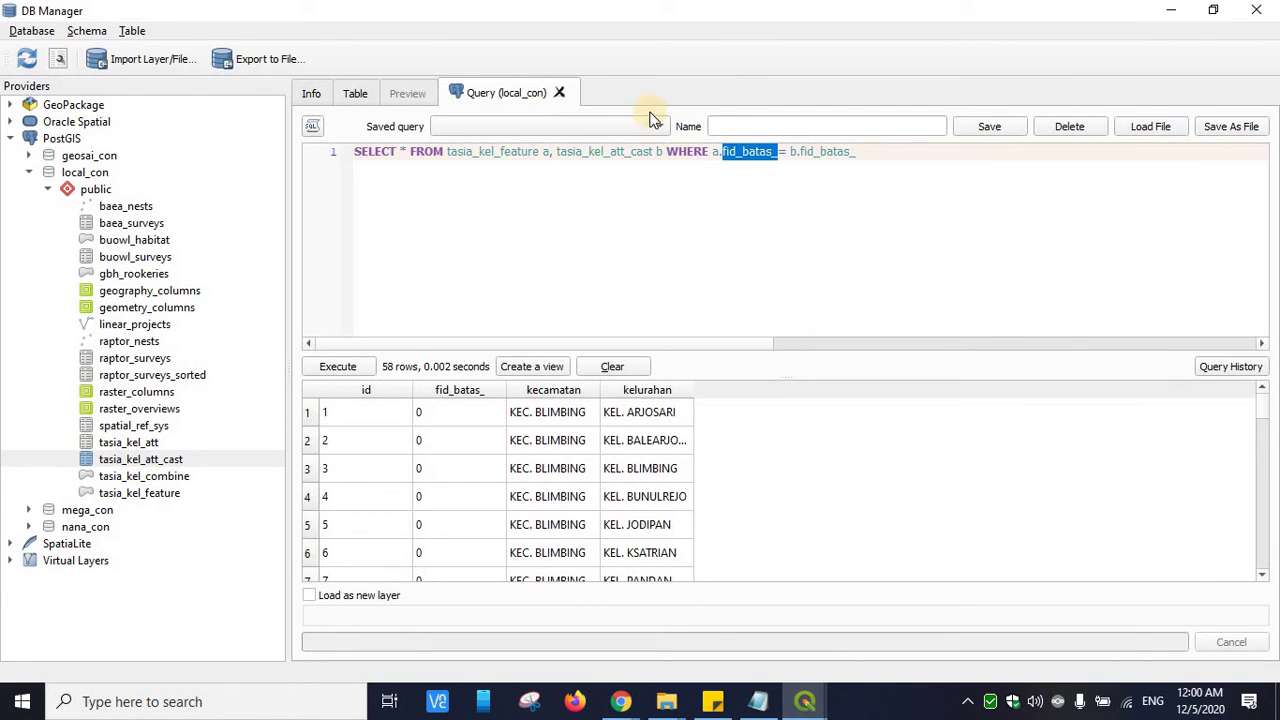
double_click(815, 152)
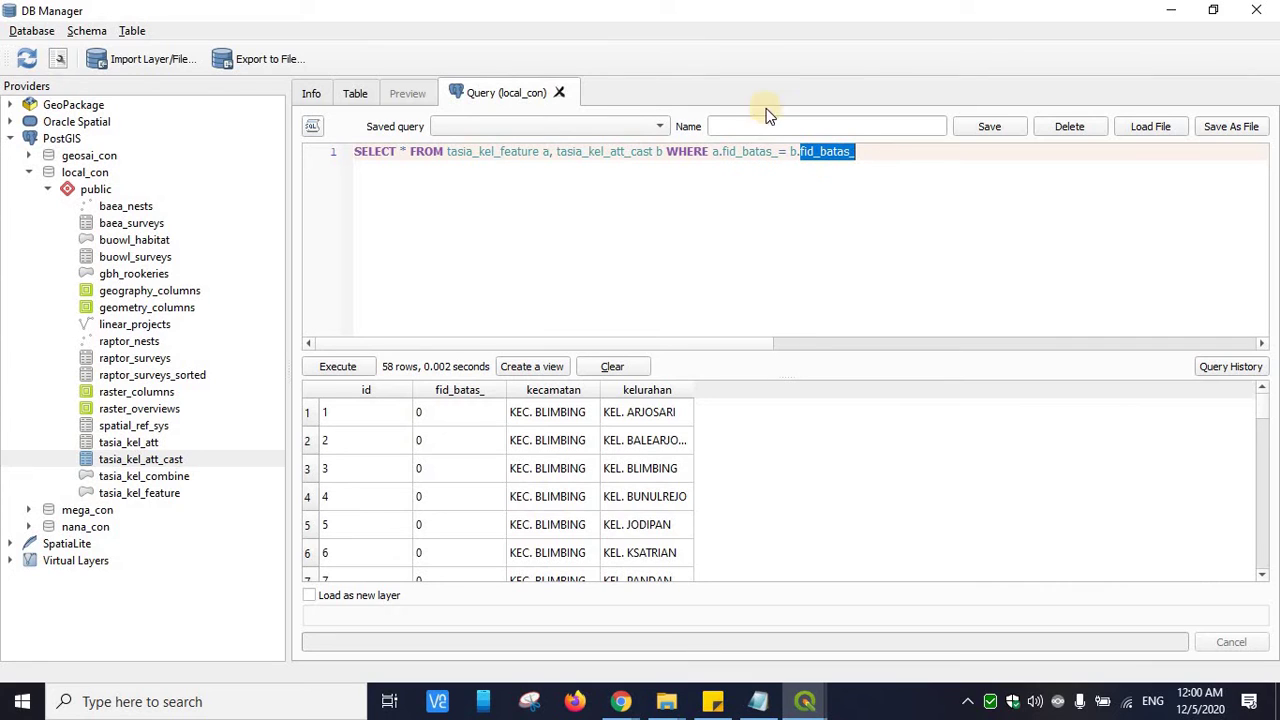
double_click(617, 152)
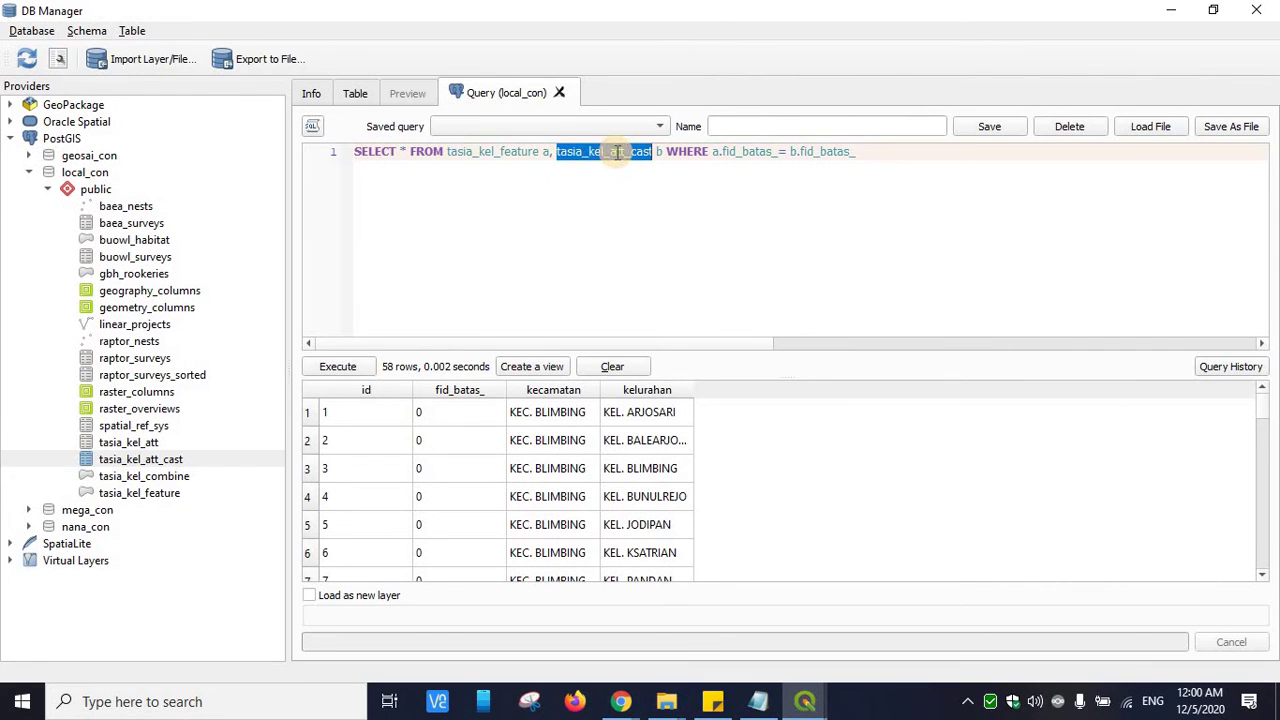
left_click(714, 154)
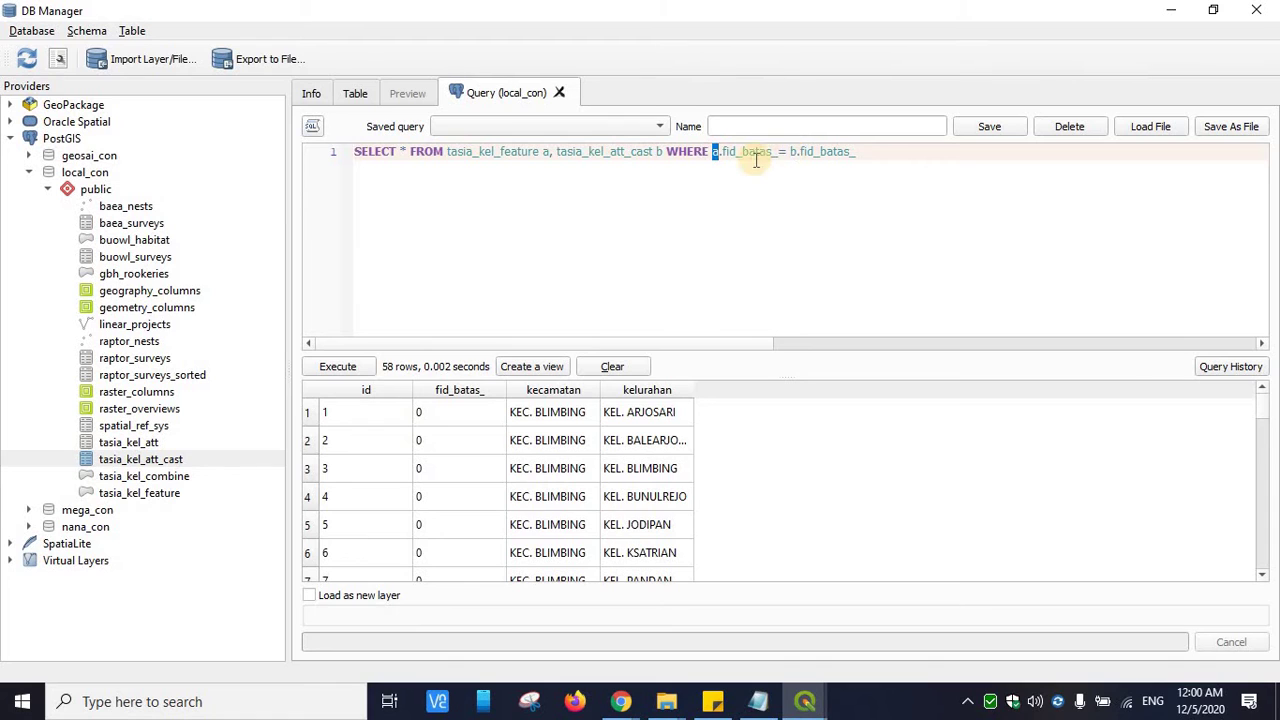
left_click(763, 152)
left_click_drag(777, 152, 712, 152)
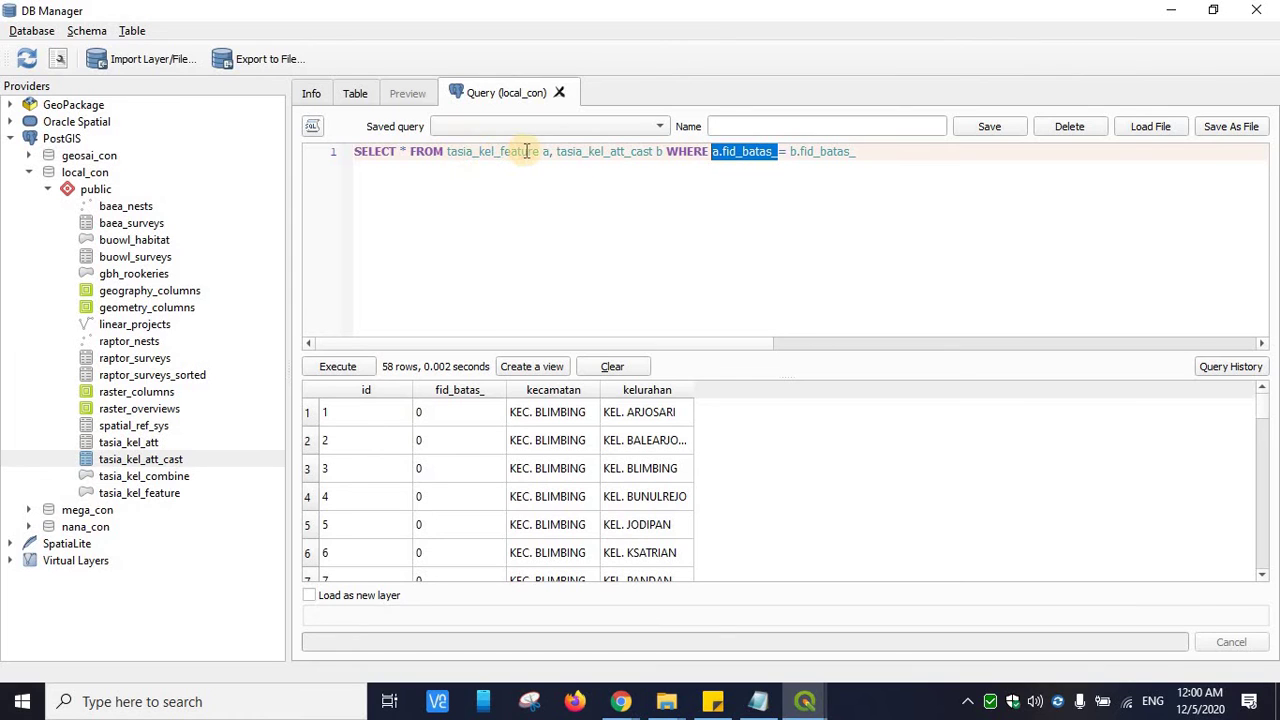
left_click(845, 151)
left_click_drag(845, 151, 789, 151)
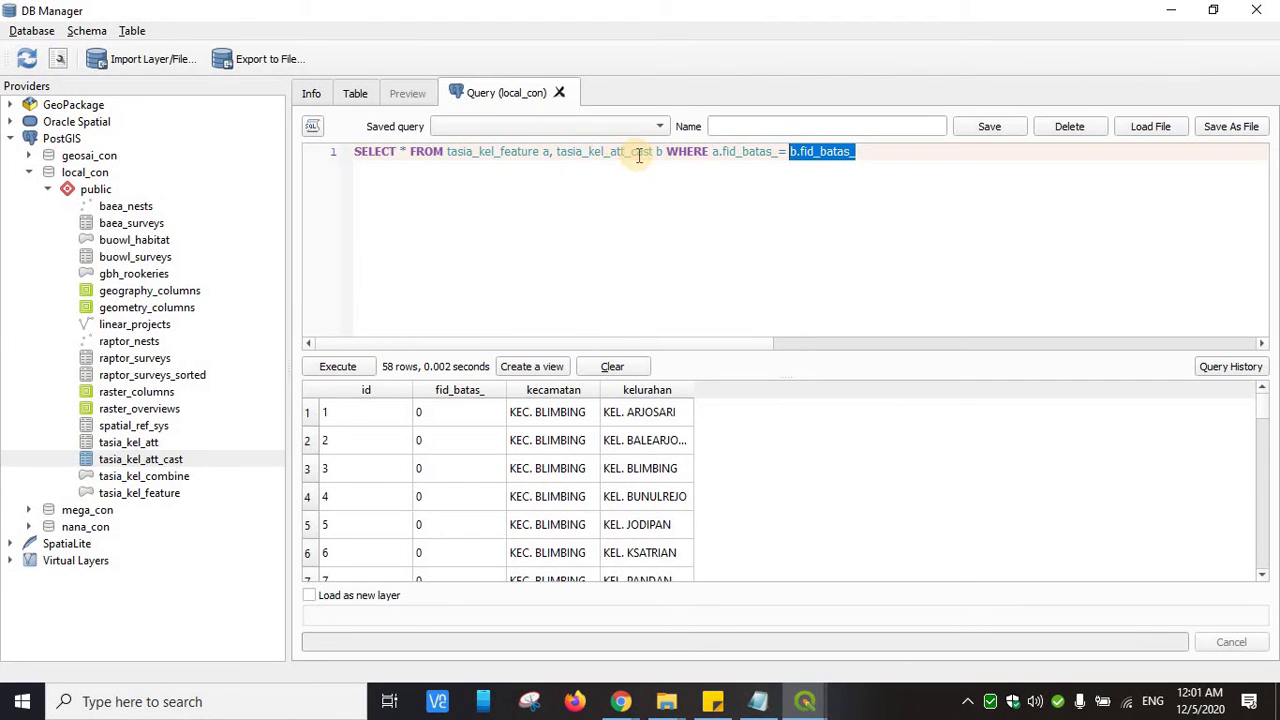
left_click(772, 151)
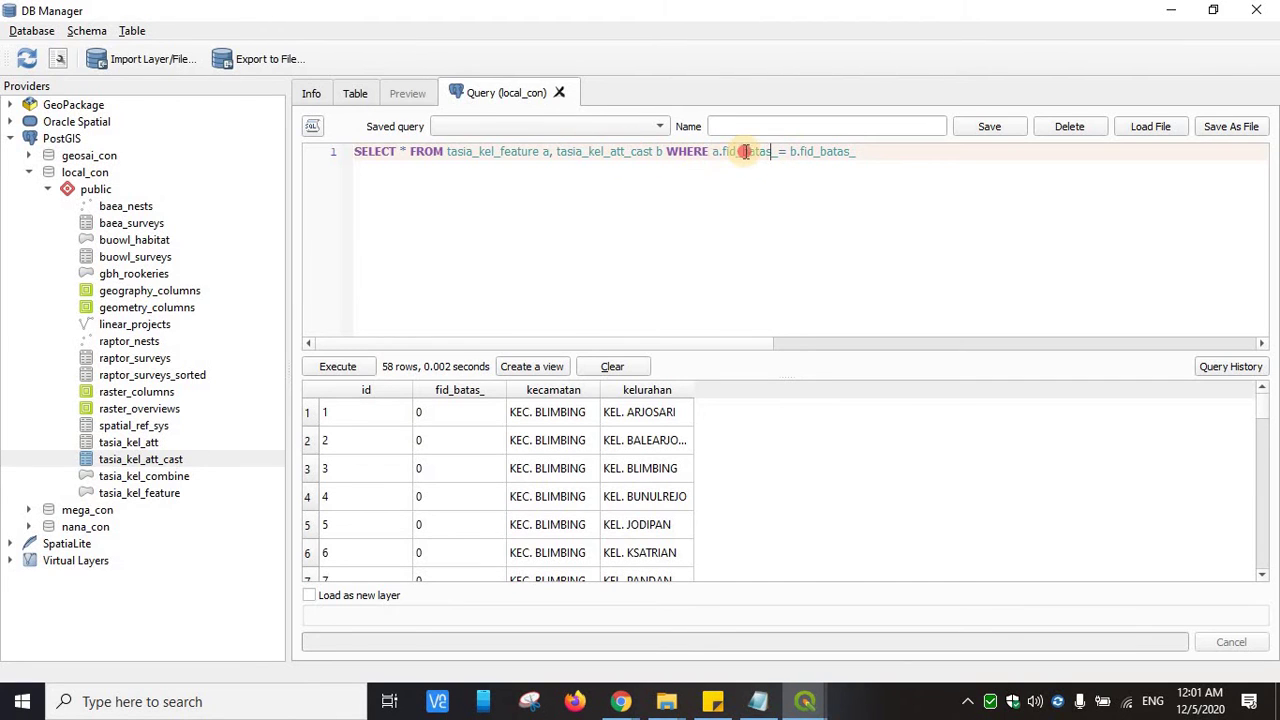
left_click(339, 366)
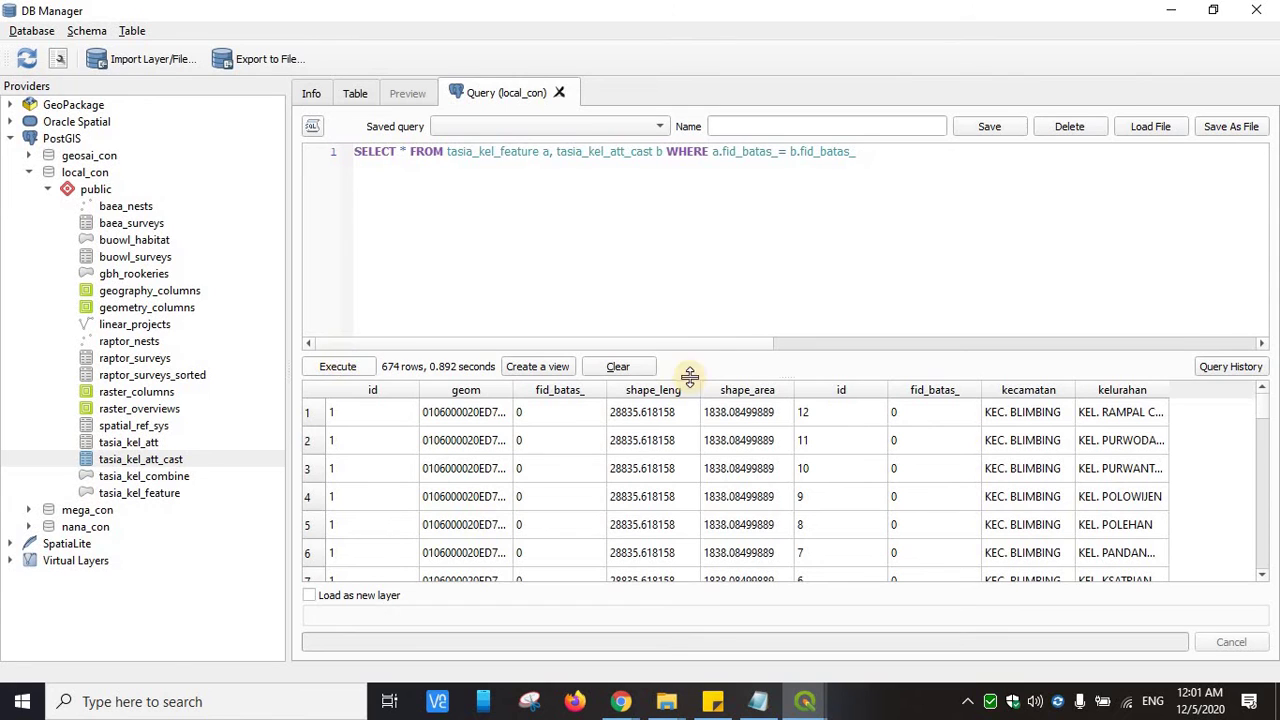
Review the wildcard in the join query's SELECT against the columns of its result table
left_click_drag(1262, 410, 1266, 368)
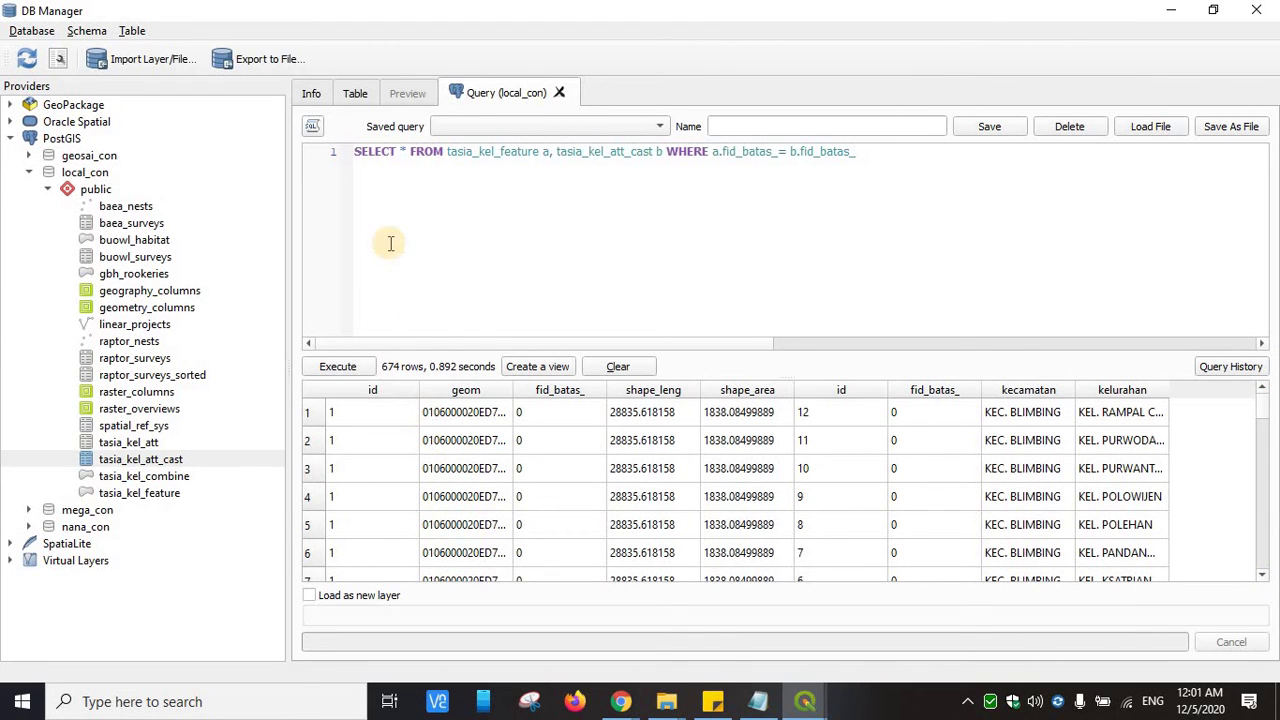
left_click(404, 151)
double_click(404, 151)
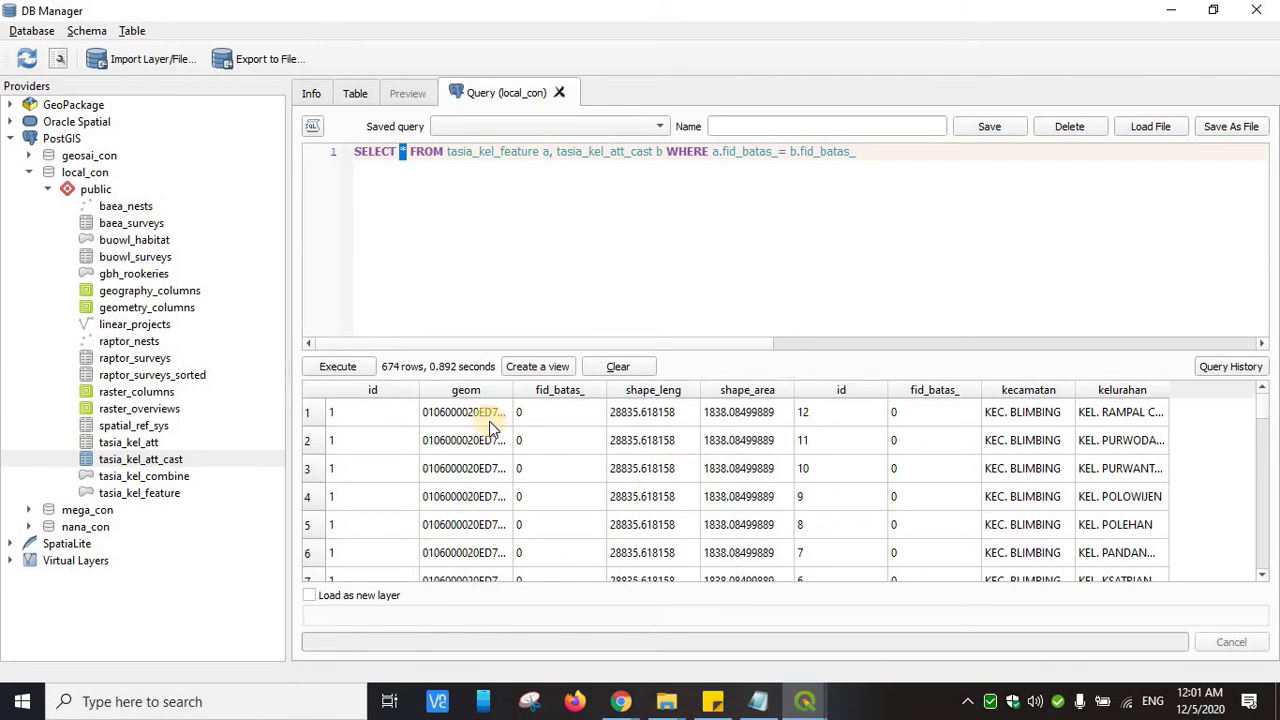
left_click(355, 160)
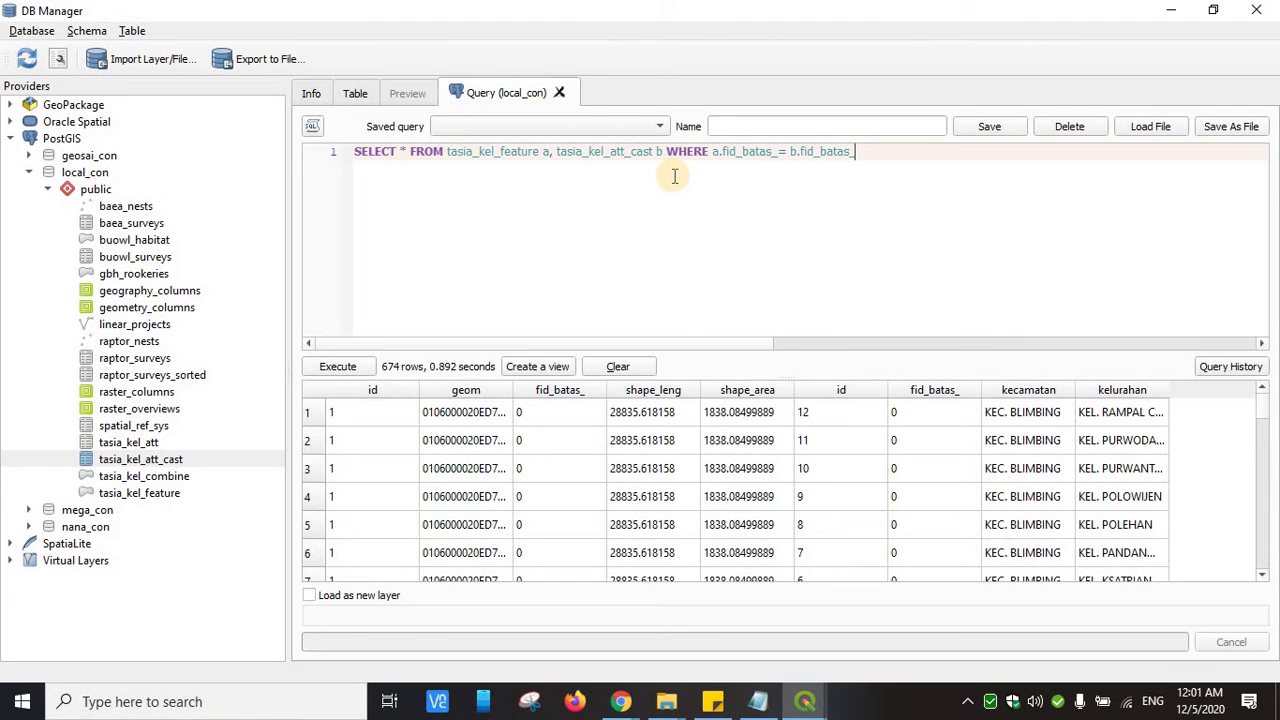
Replace the join query with the SQL file "4. into_tasia_kel_combine.sql"
left_click(1140, 128)
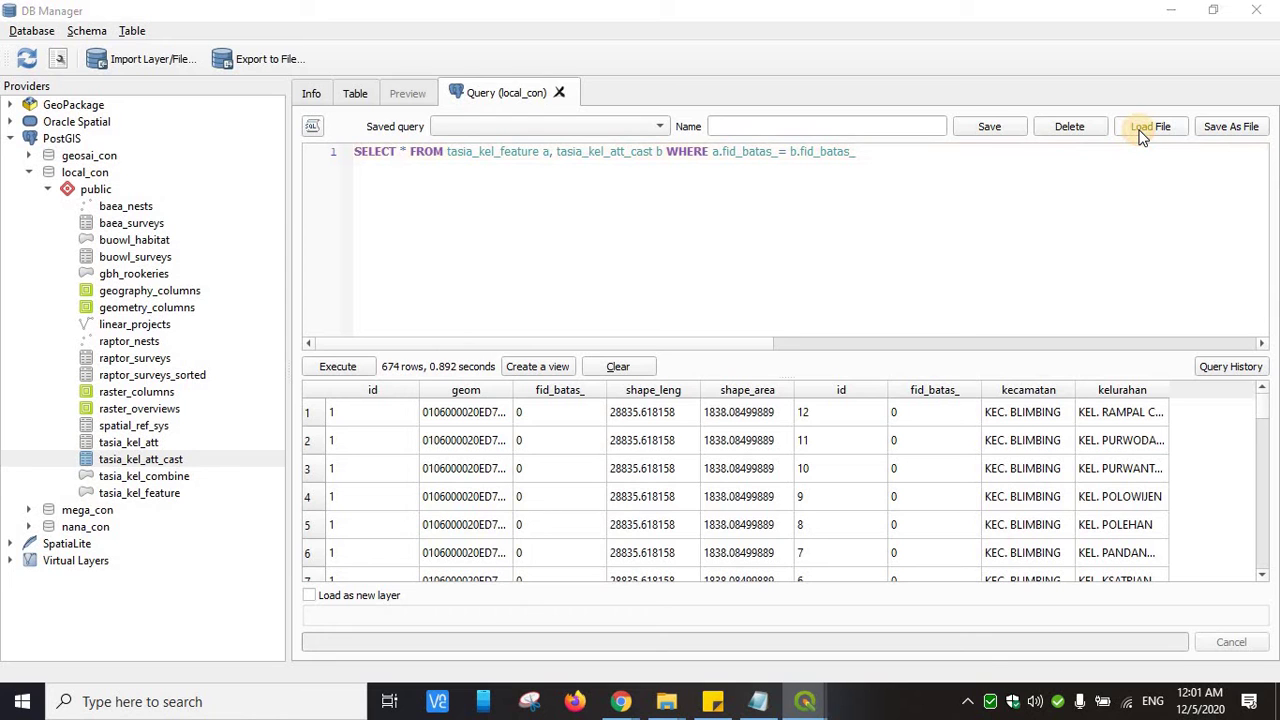
left_click(755, 399)
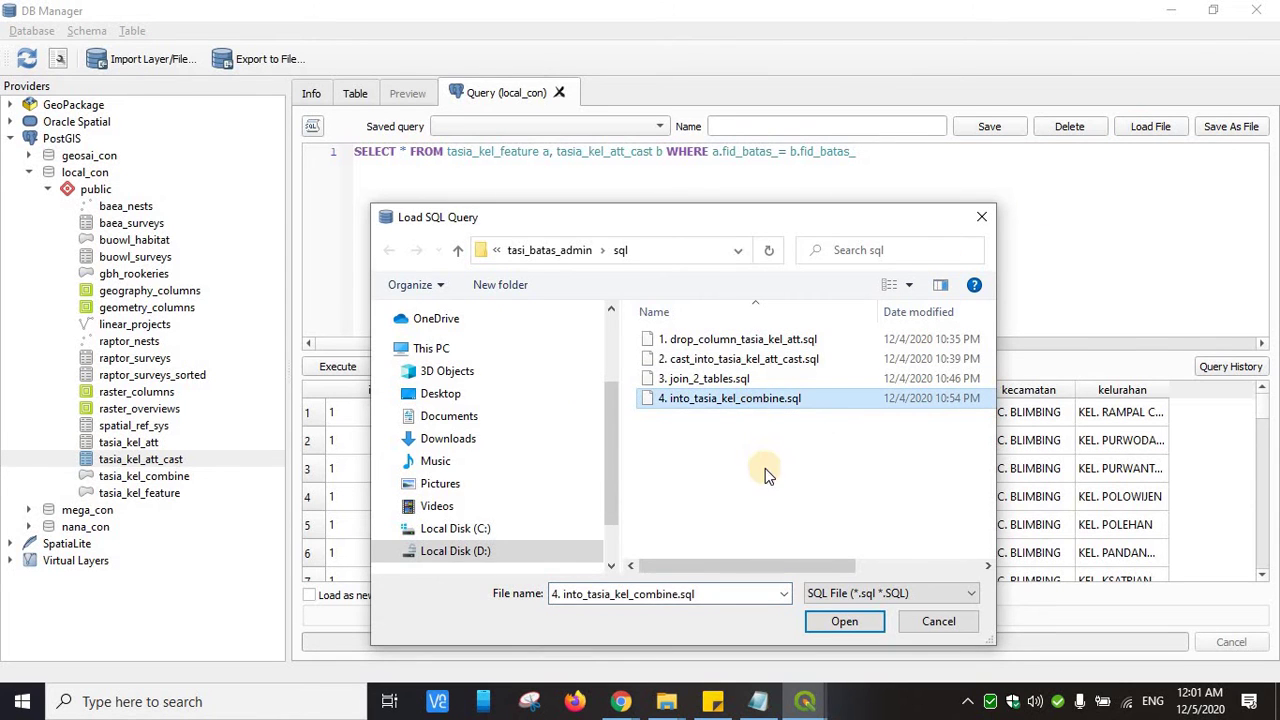
left_click(843, 622)
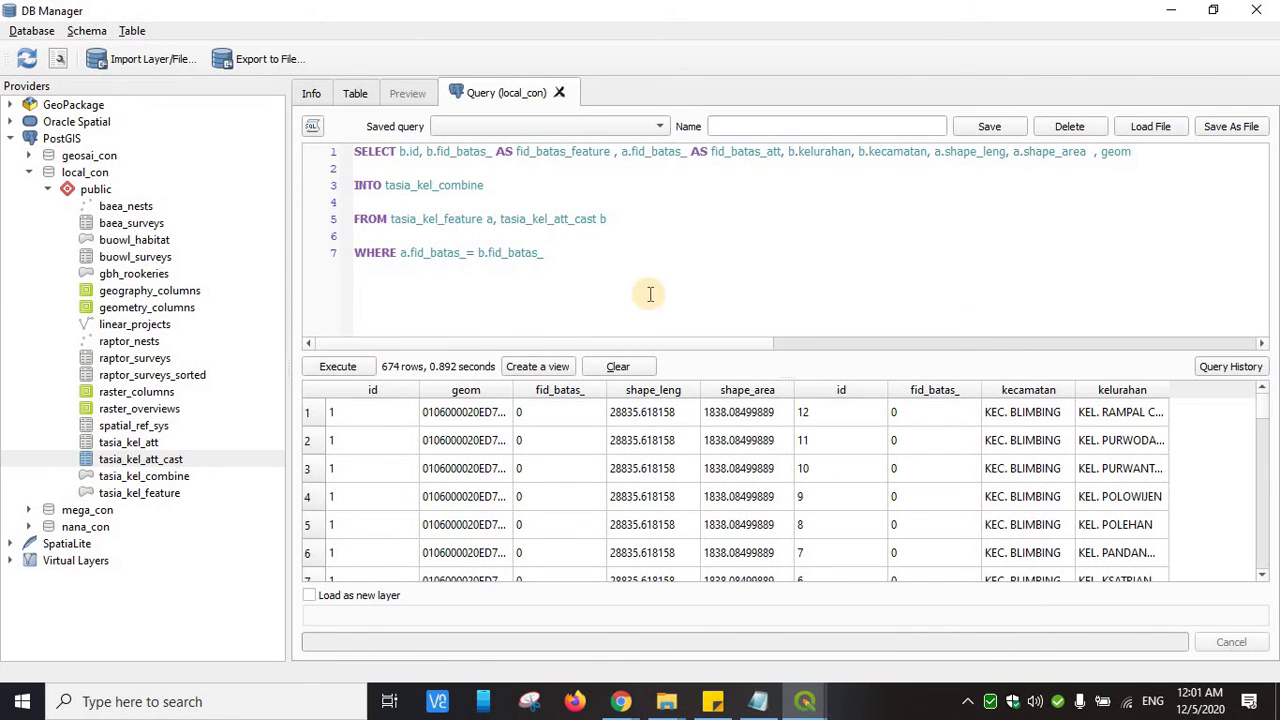
left_click(510, 338)
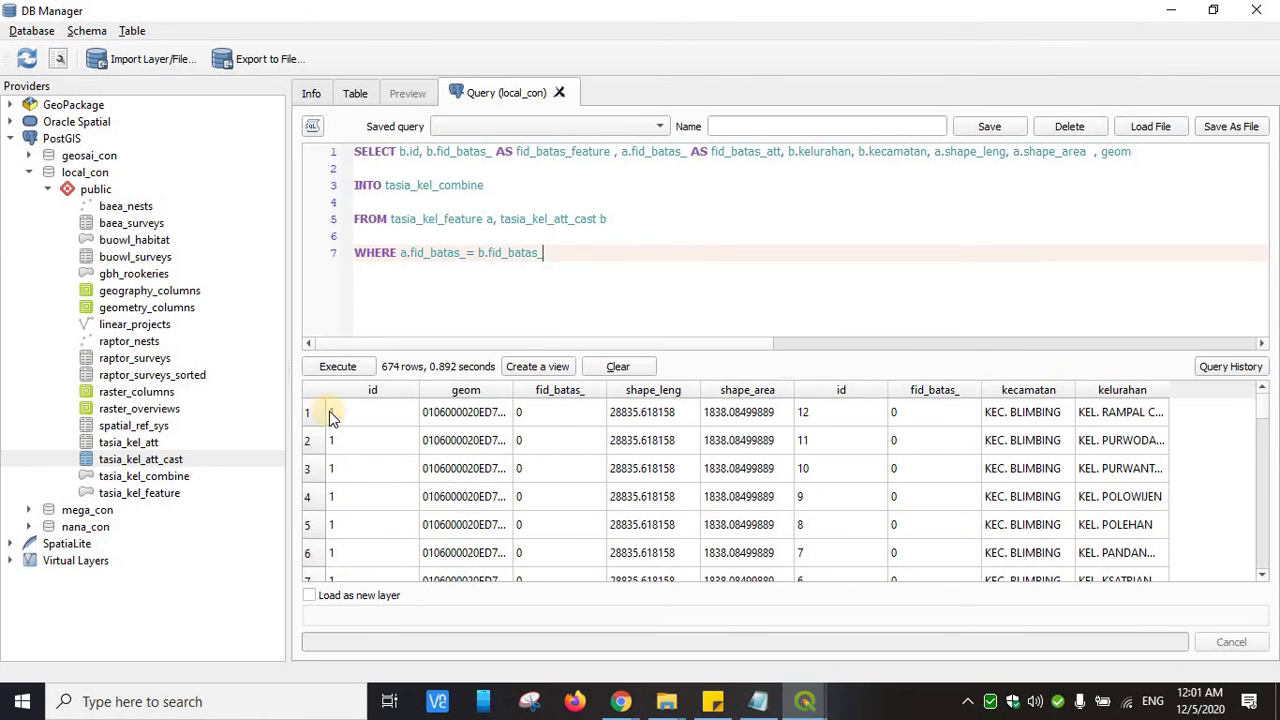
Examine the query's SELECT column list, its INTO table tasia_kel_combine and the FROM tables tasia_kel_feature and tasia_kel_att_cast
left_click(404, 234)
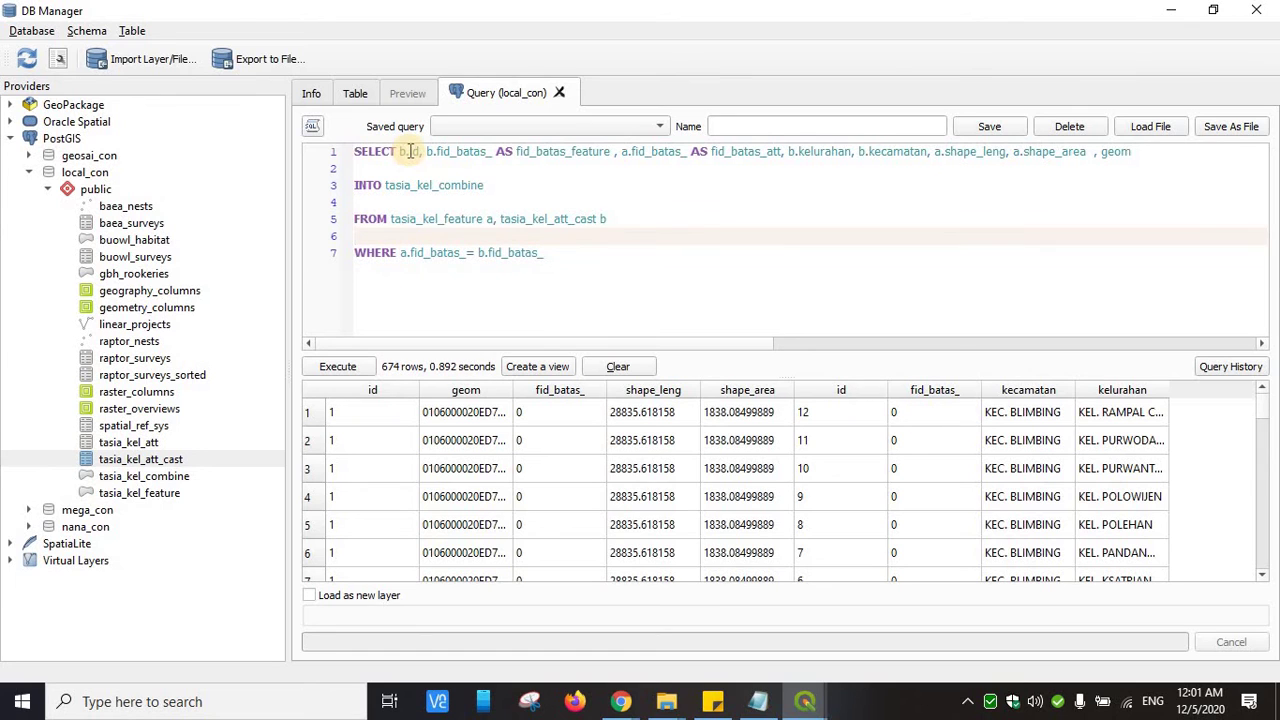
left_click_drag(399, 152, 1160, 141)
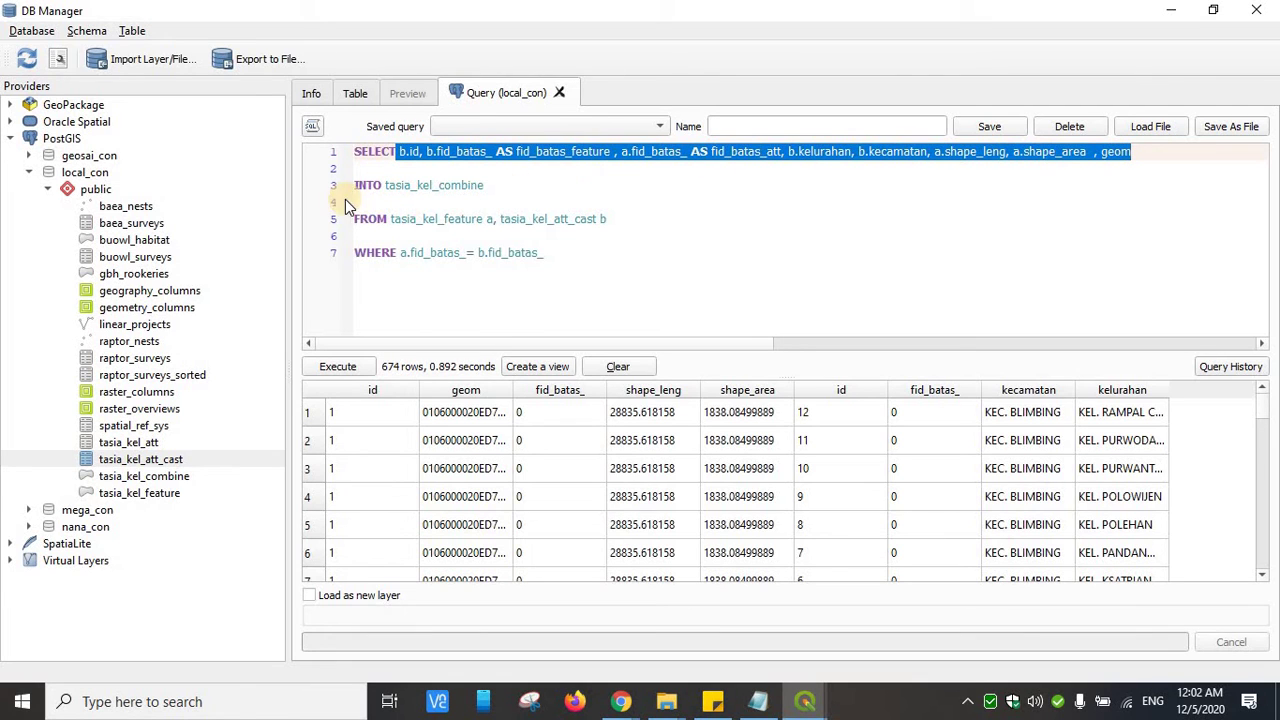
left_click_drag(388, 186, 478, 188)
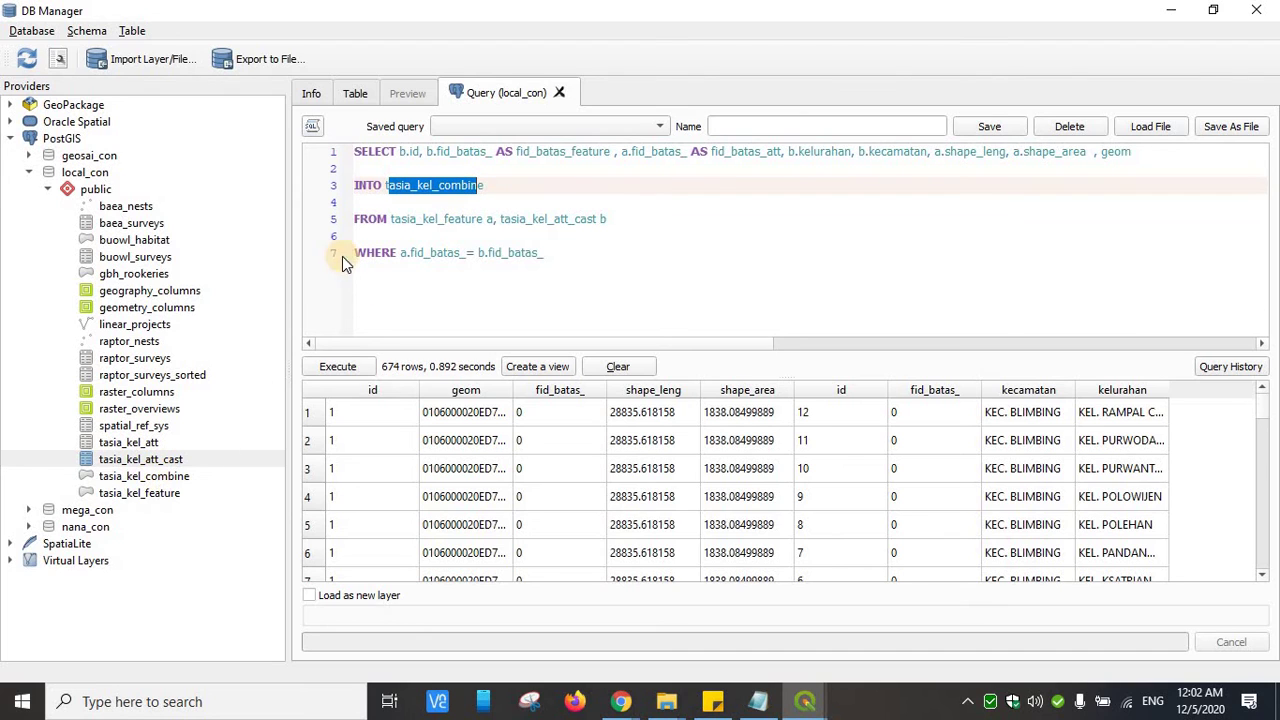
double_click(404, 220)
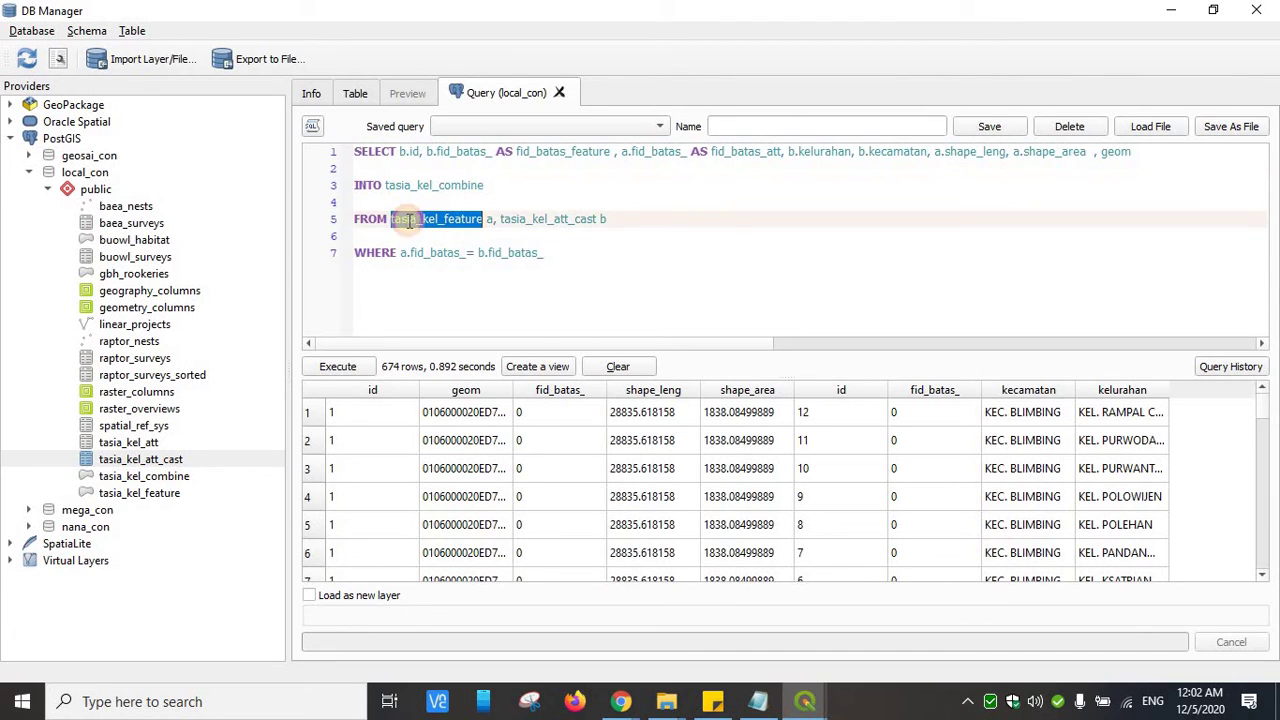
double_click(568, 220)
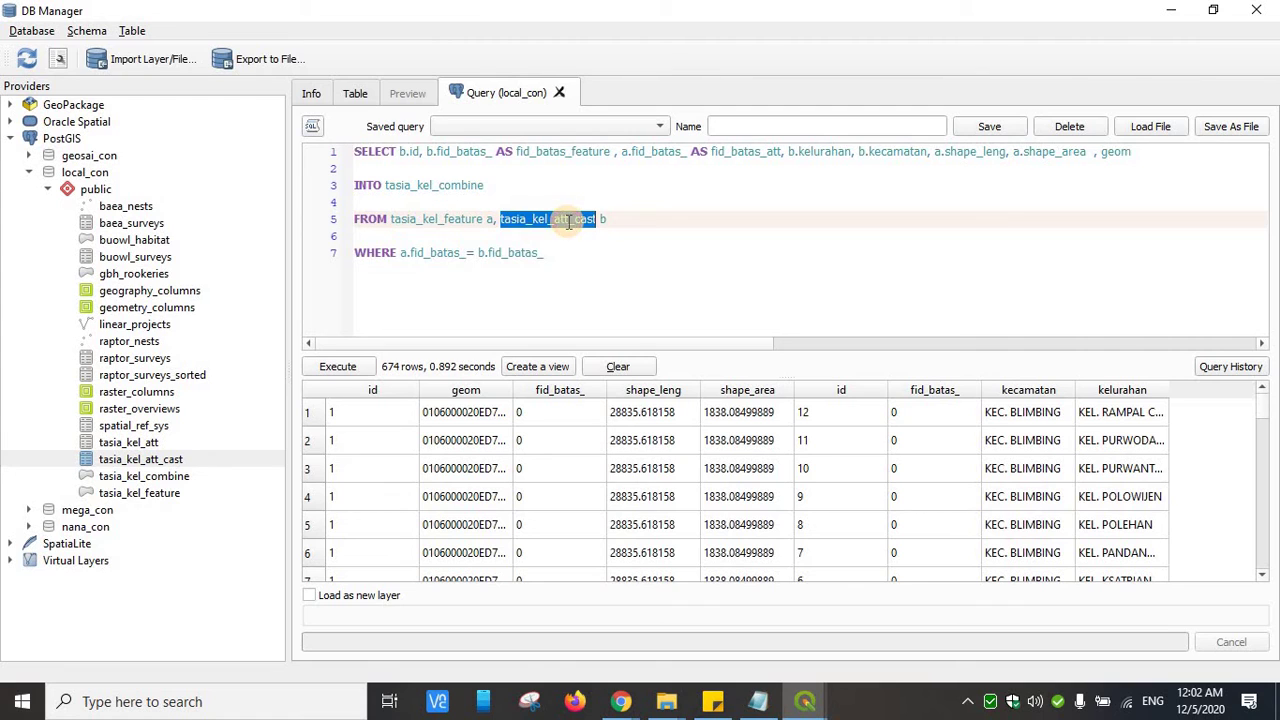
Examine the WHERE condition matching a.fid_batas_ with b.fid_batas_ and its table aliases
left_click(400, 253)
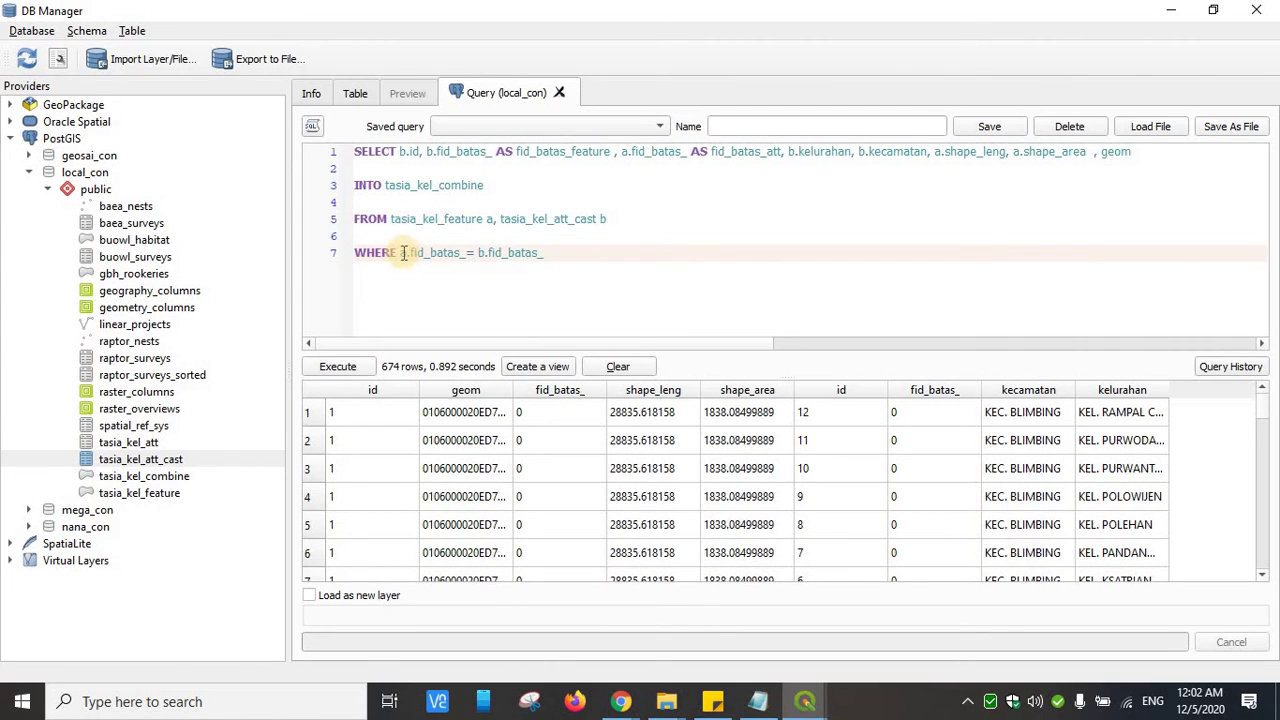
left_click_drag(409, 253, 454, 253)
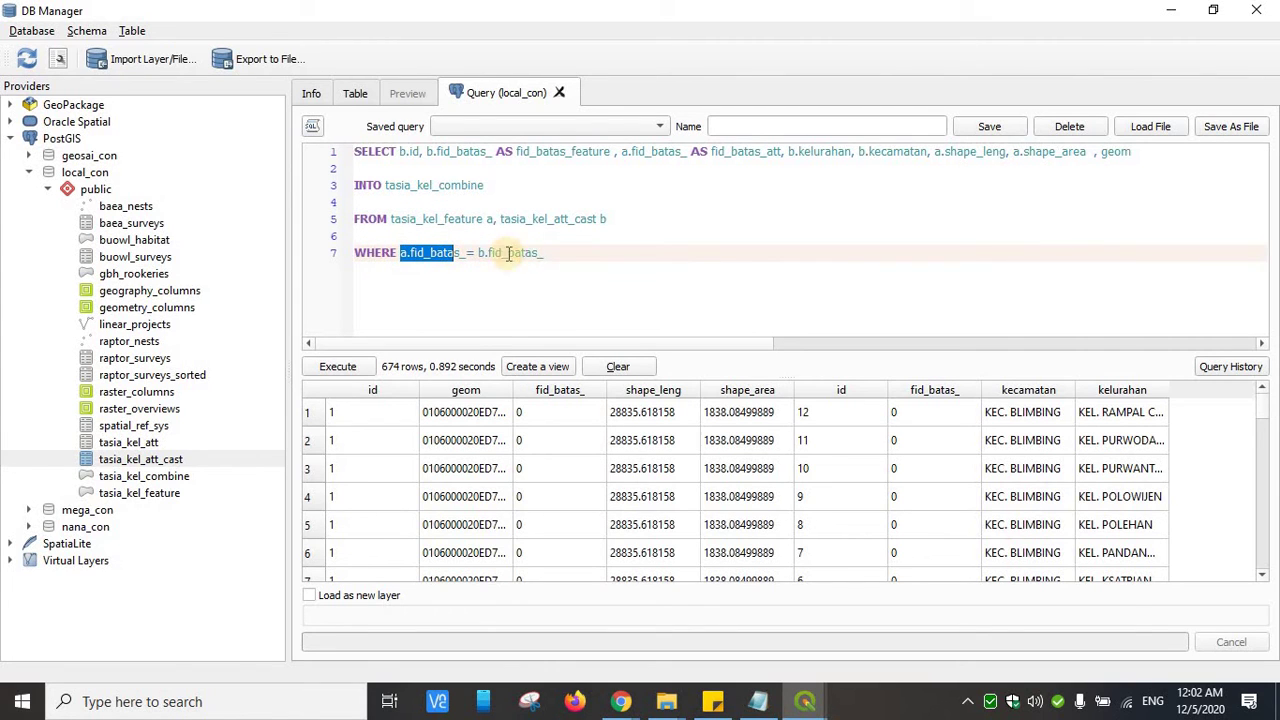
left_click(405, 254)
type("a.")
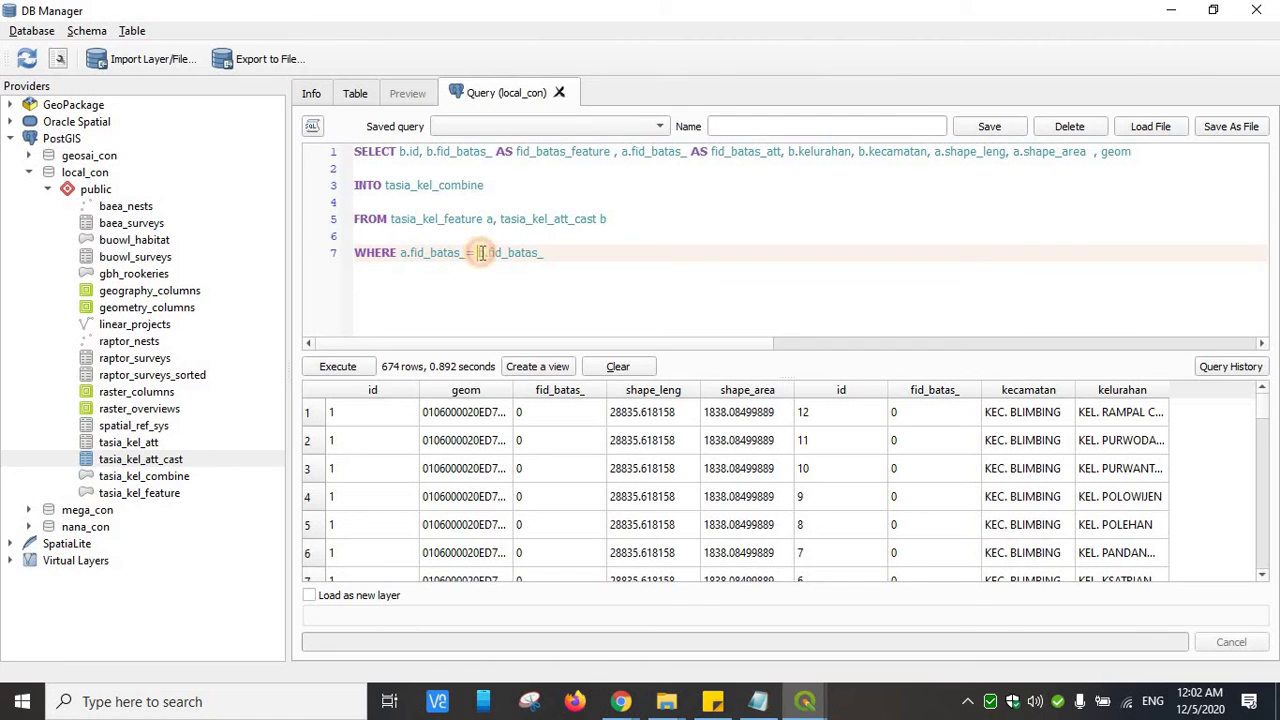
double_click(482, 253)
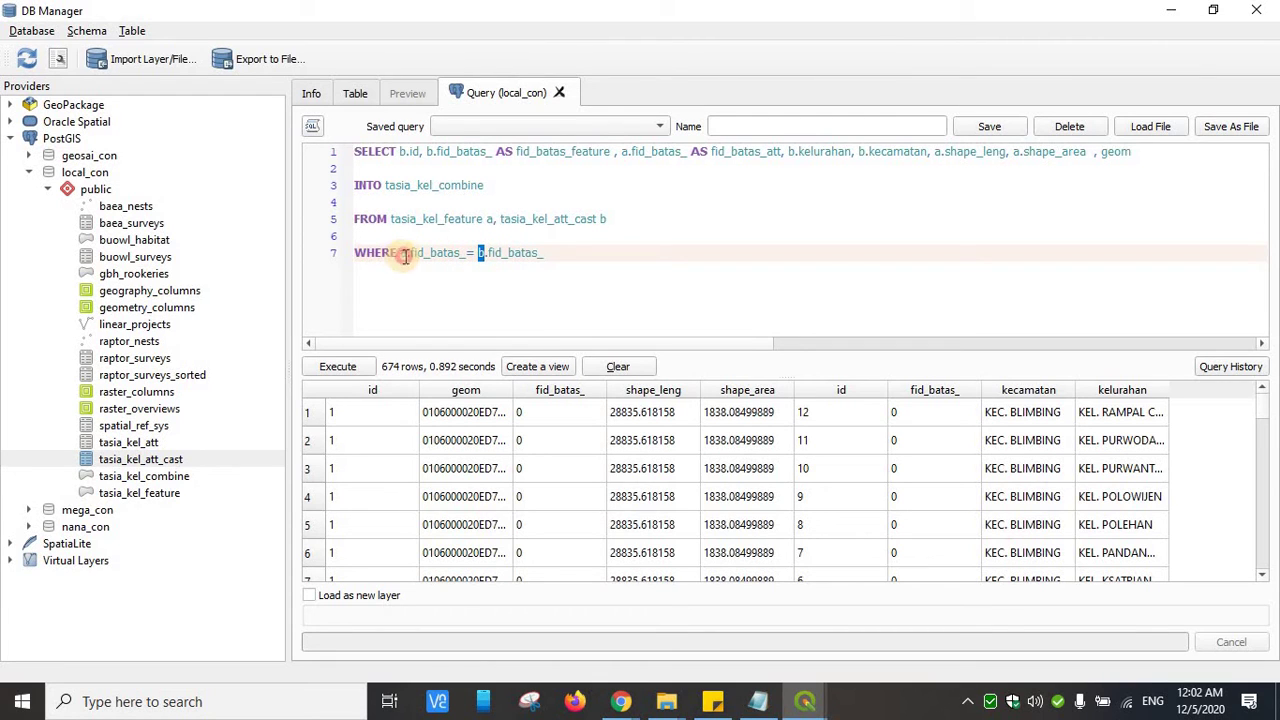
key("End")
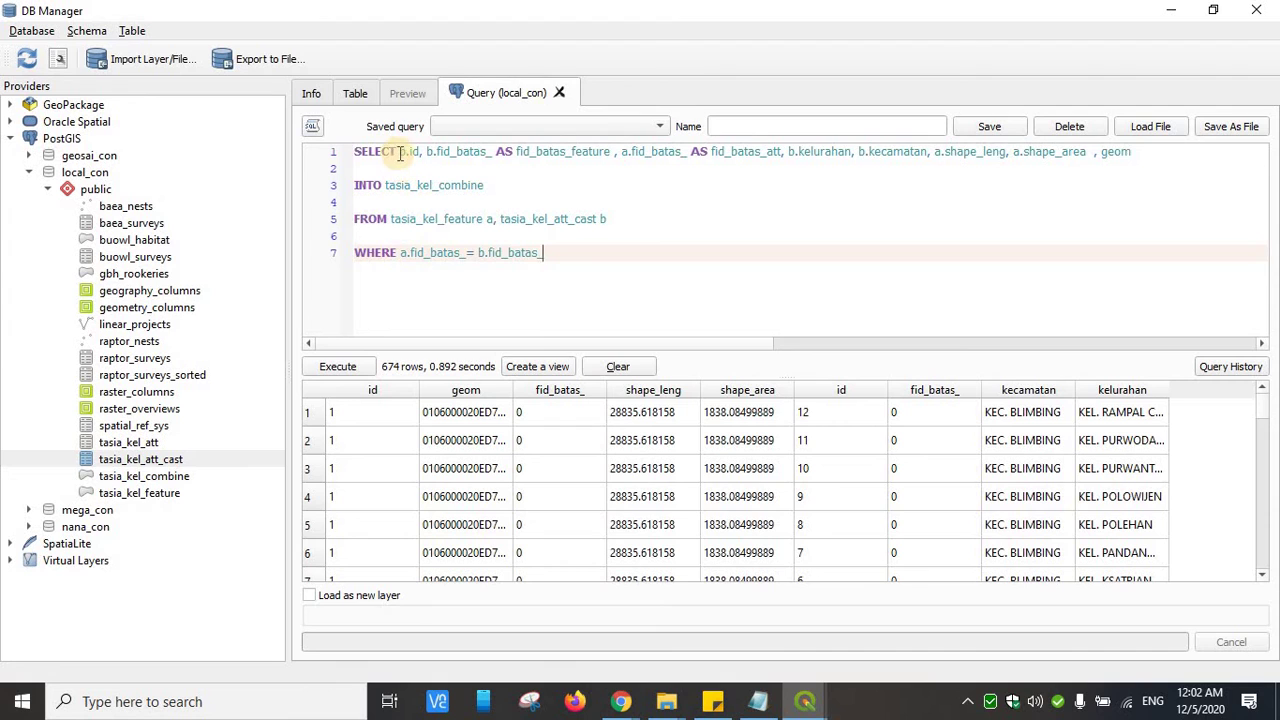
Check the b.id column in the SELECT list against alias b of tasia_kel_att_cast
left_click_drag(400, 153, 420, 156)
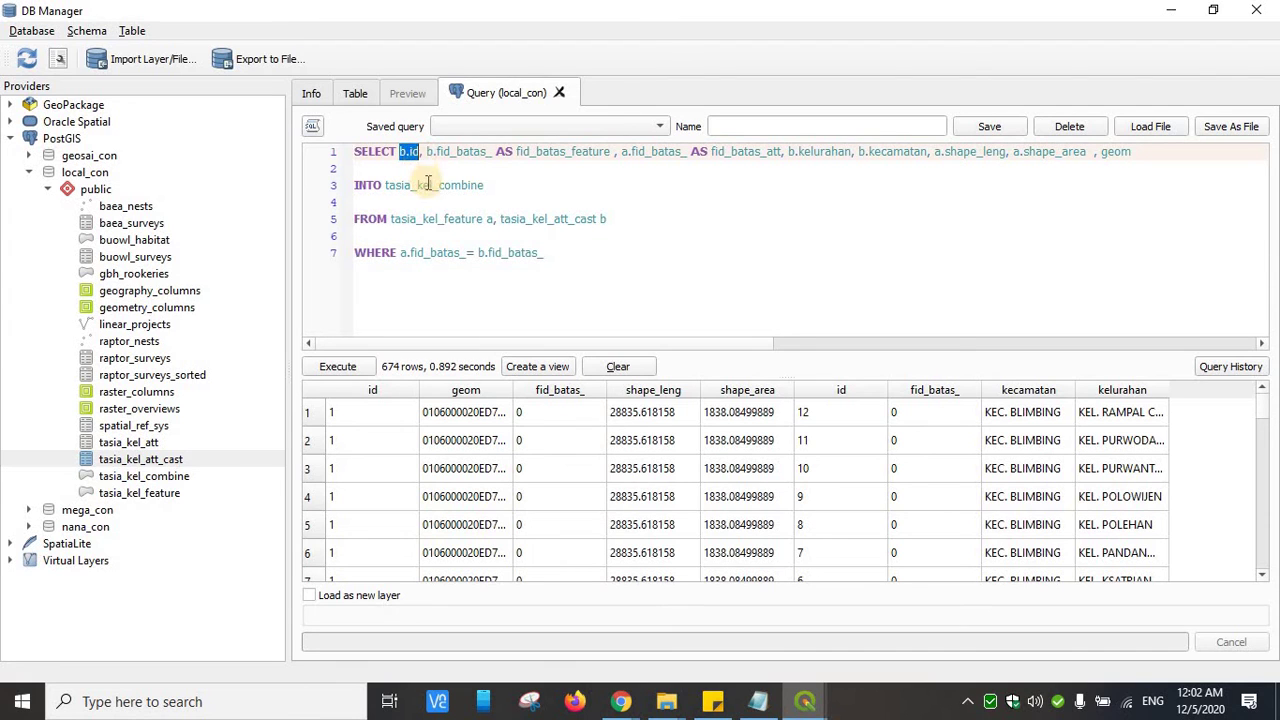
left_click(606, 219)
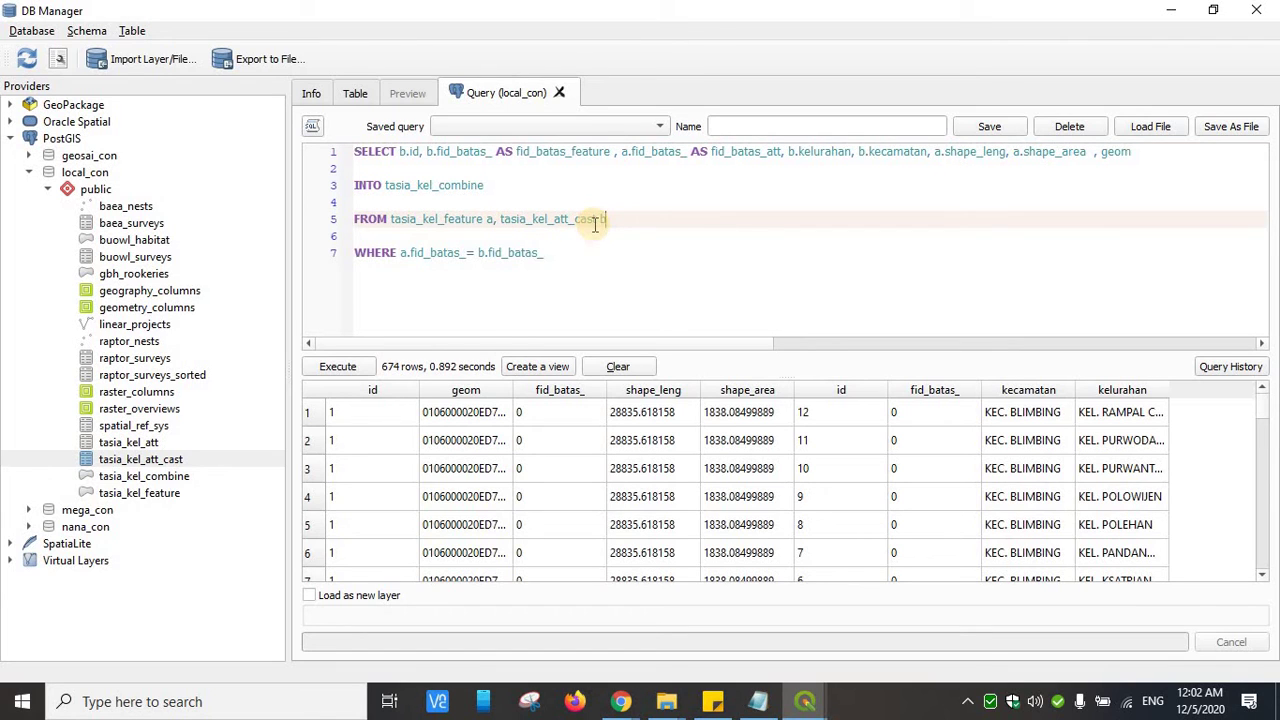
left_click(406, 153)
left_click(450, 153)
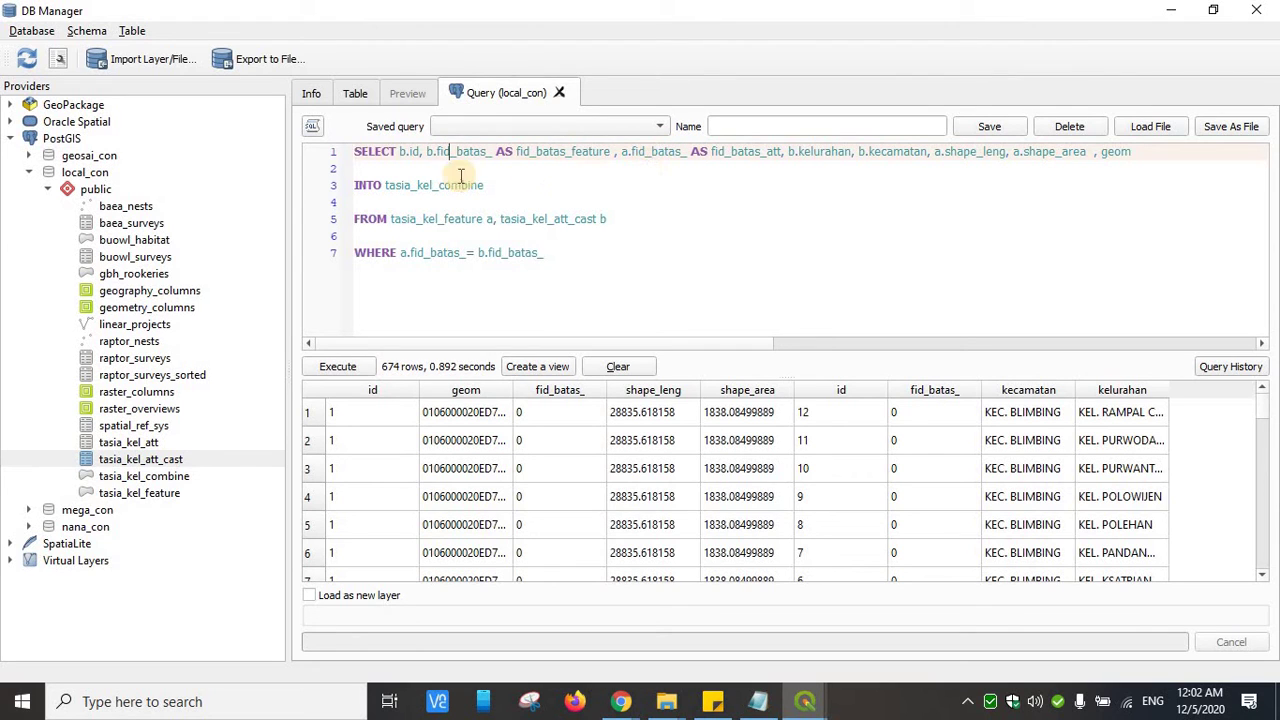
Examine how AS renames the two fid_batas_ columns to fid_batas_feature and fid_batas_att
left_click_drag(438, 153, 493, 154)
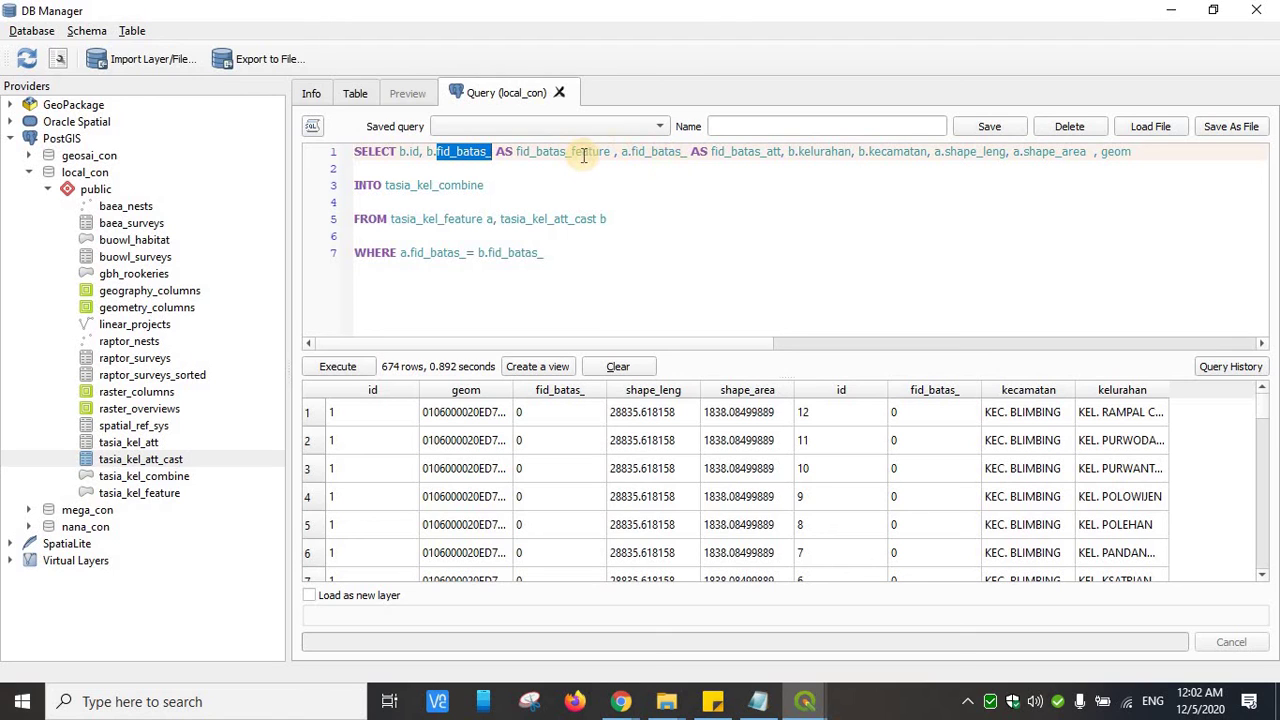
left_click(499, 157)
left_click_drag(497, 157, 511, 152)
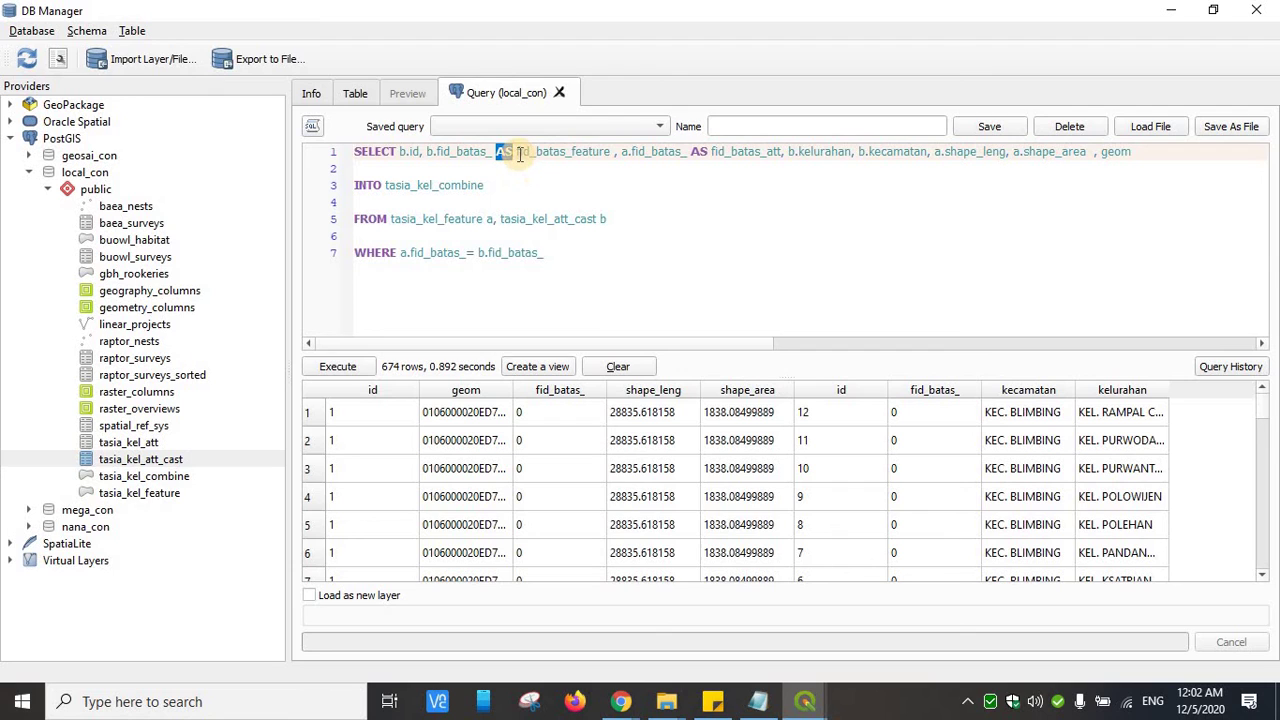
double_click(606, 153)
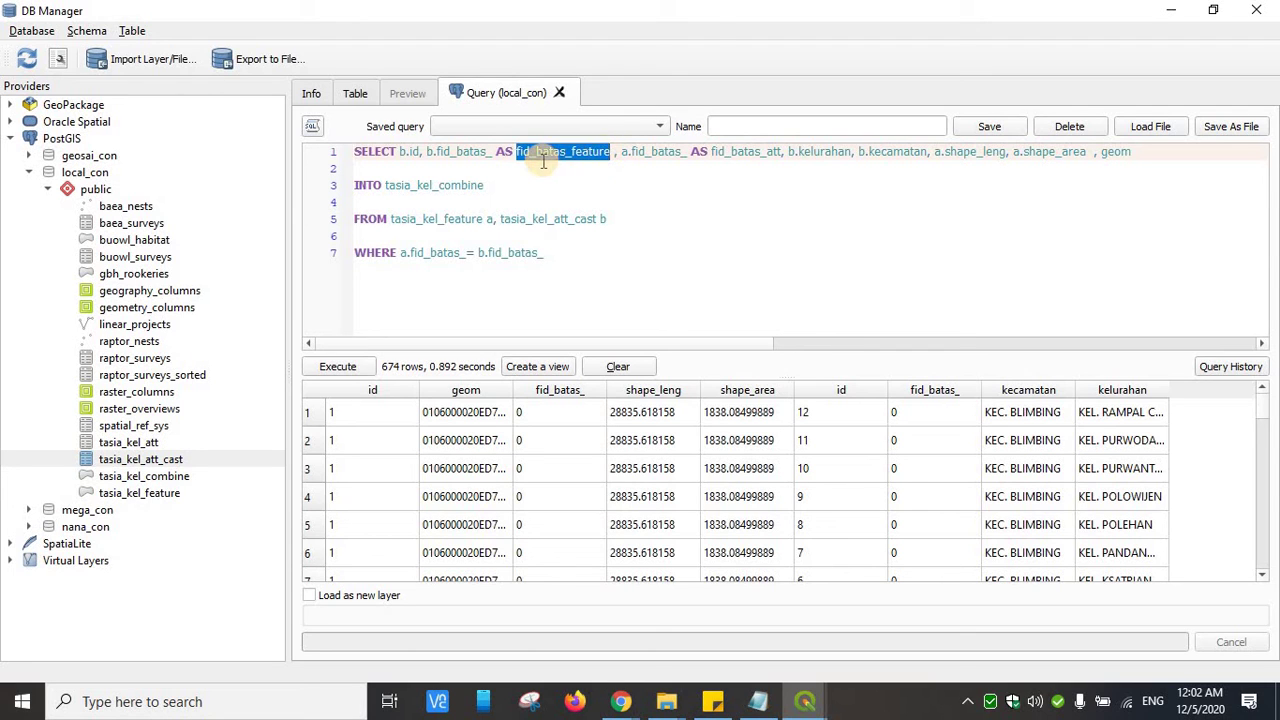
left_click(673, 153)
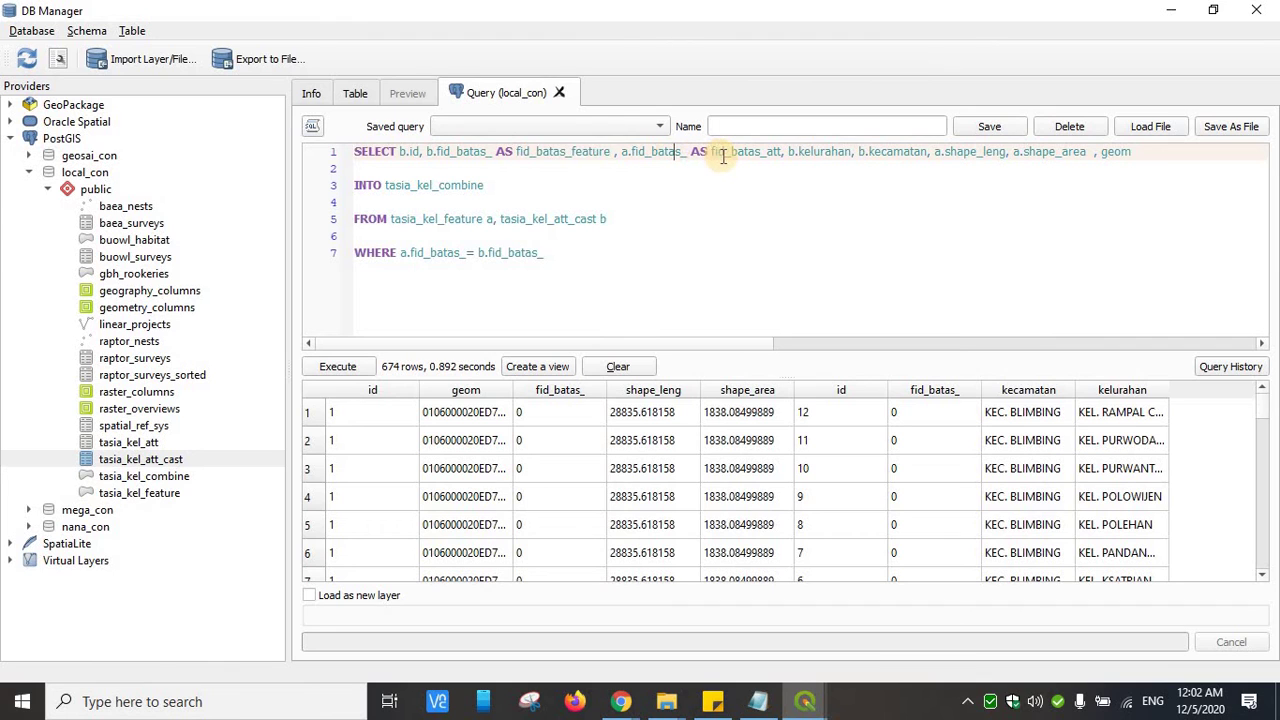
double_click(769, 153)
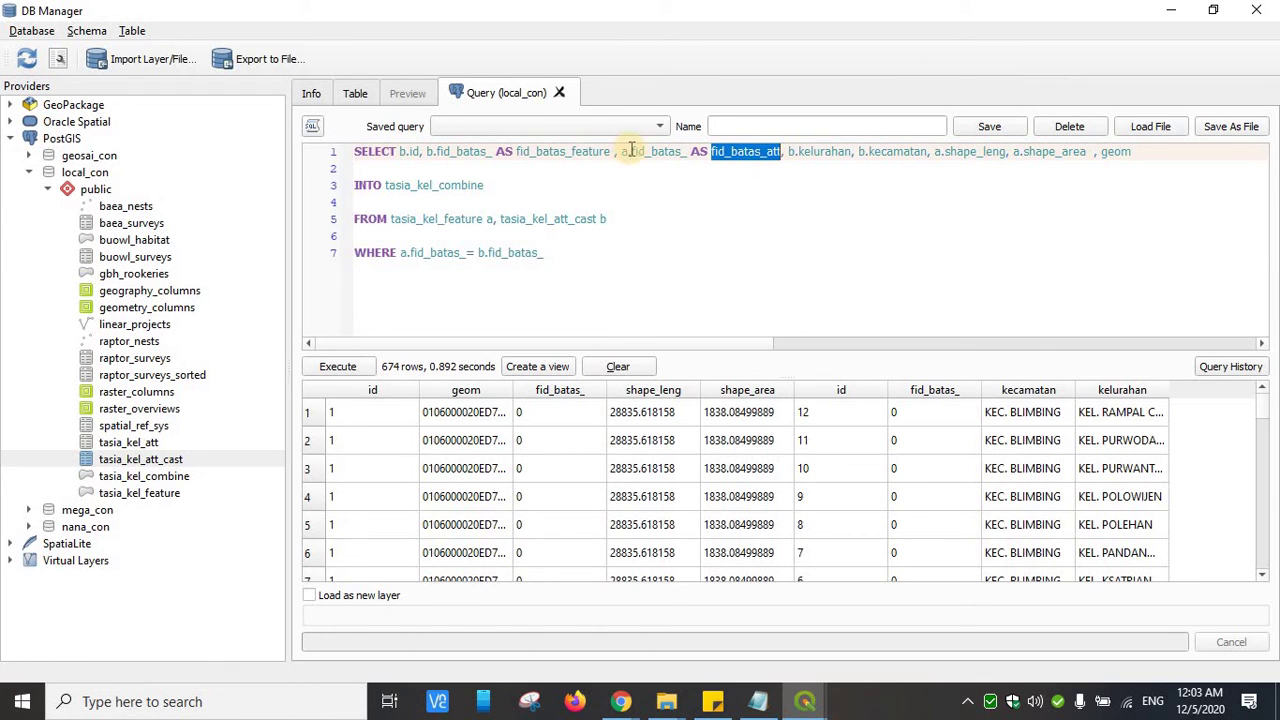
double_click(584, 151)
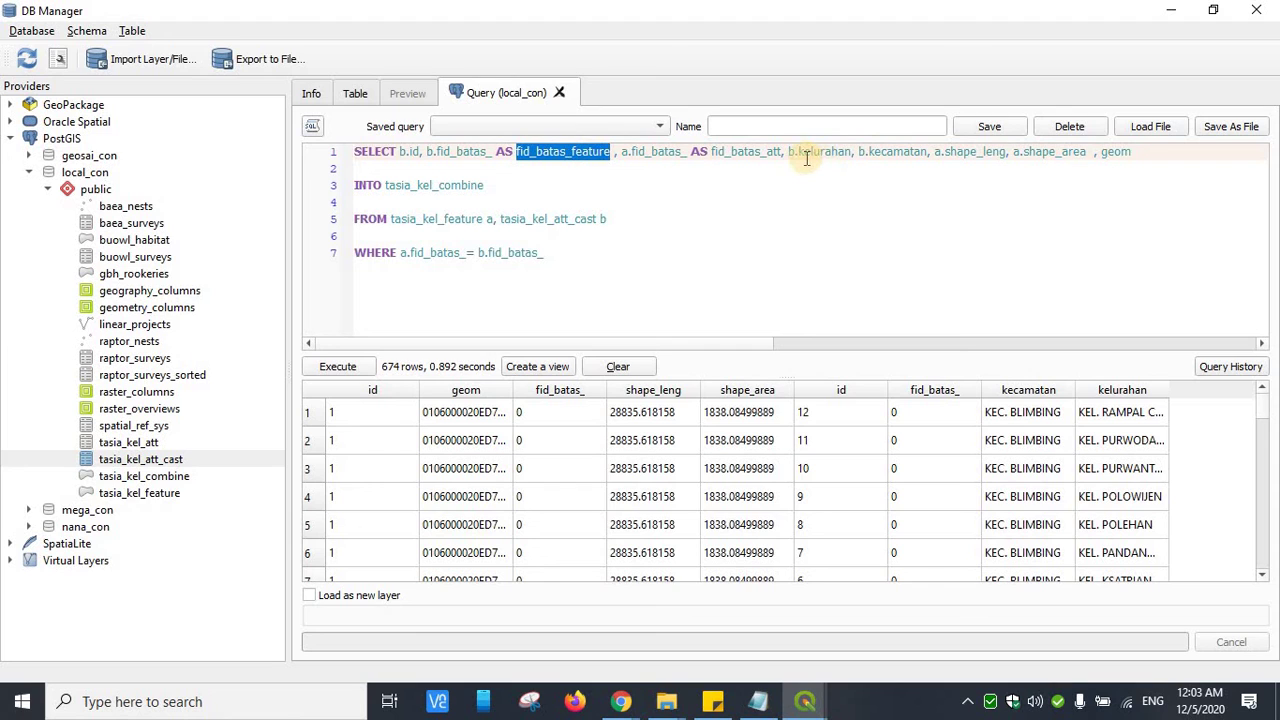
Go through the remaining SELECT columns: kelurahan, kecamatan, shape_leng, shape_area and geom
double_click(808, 151)
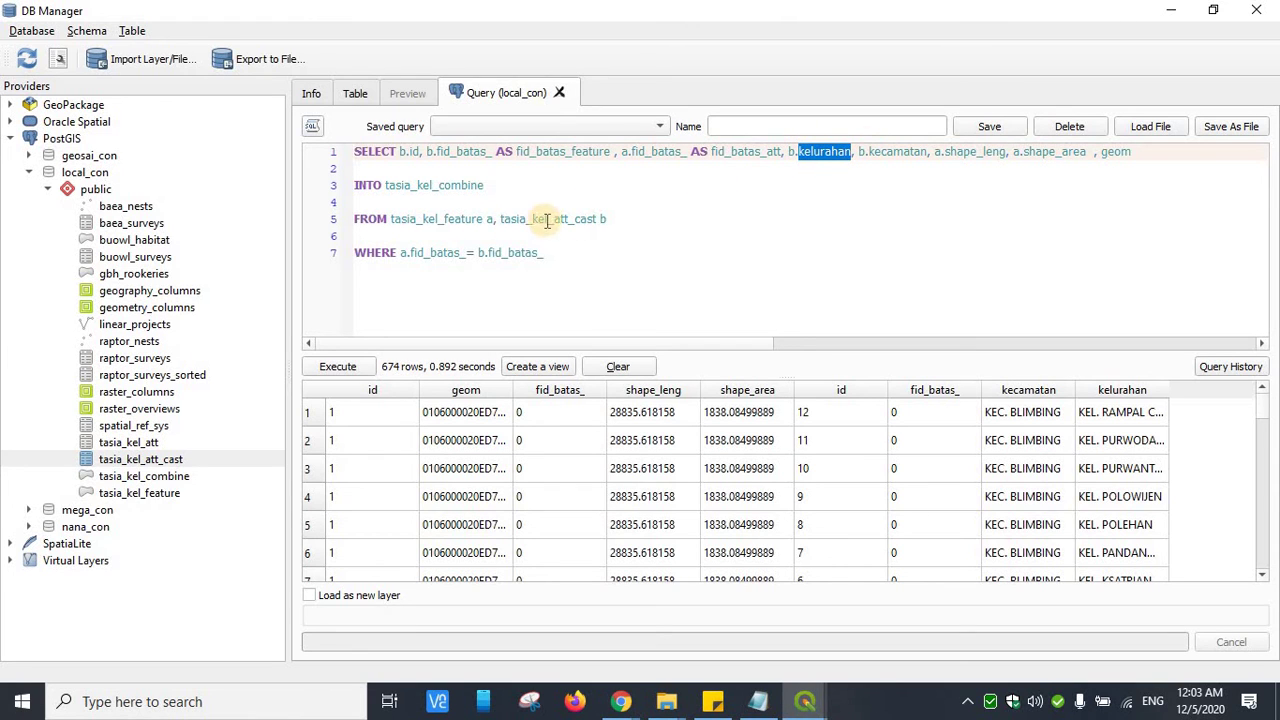
double_click(893, 151)
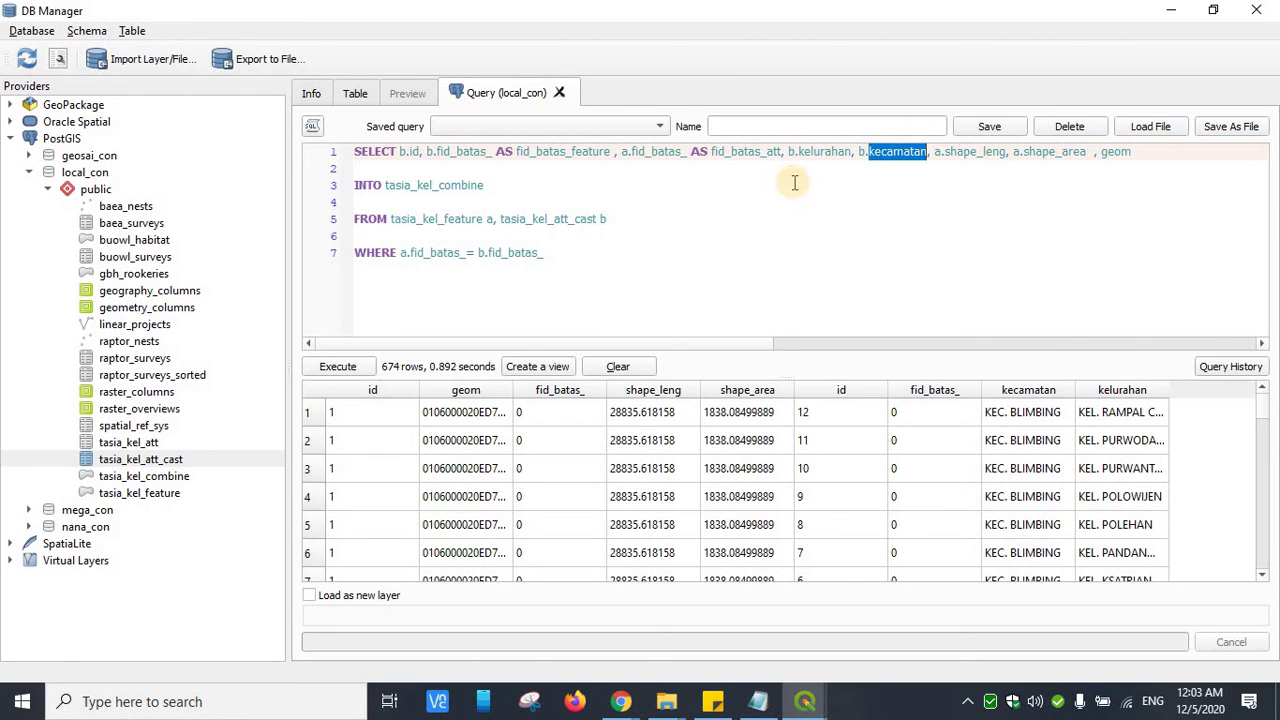
double_click(957, 151)
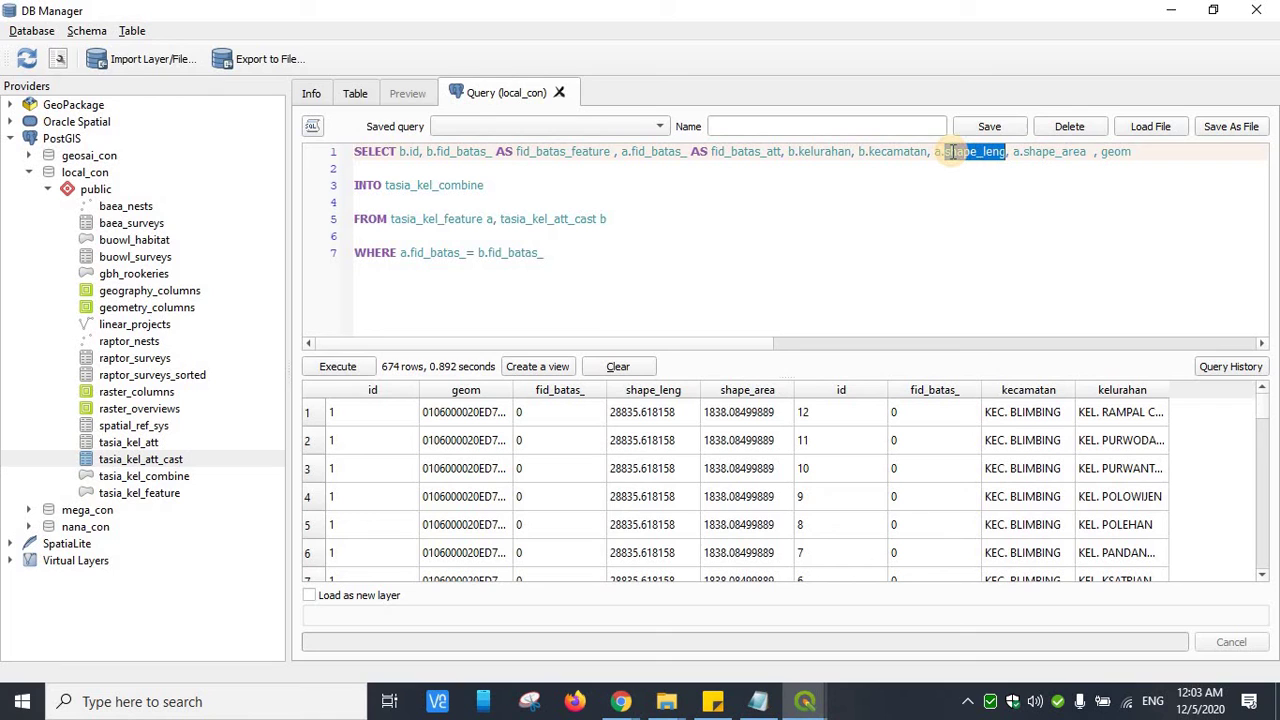
double_click(1066, 151)
double_click(1117, 151)
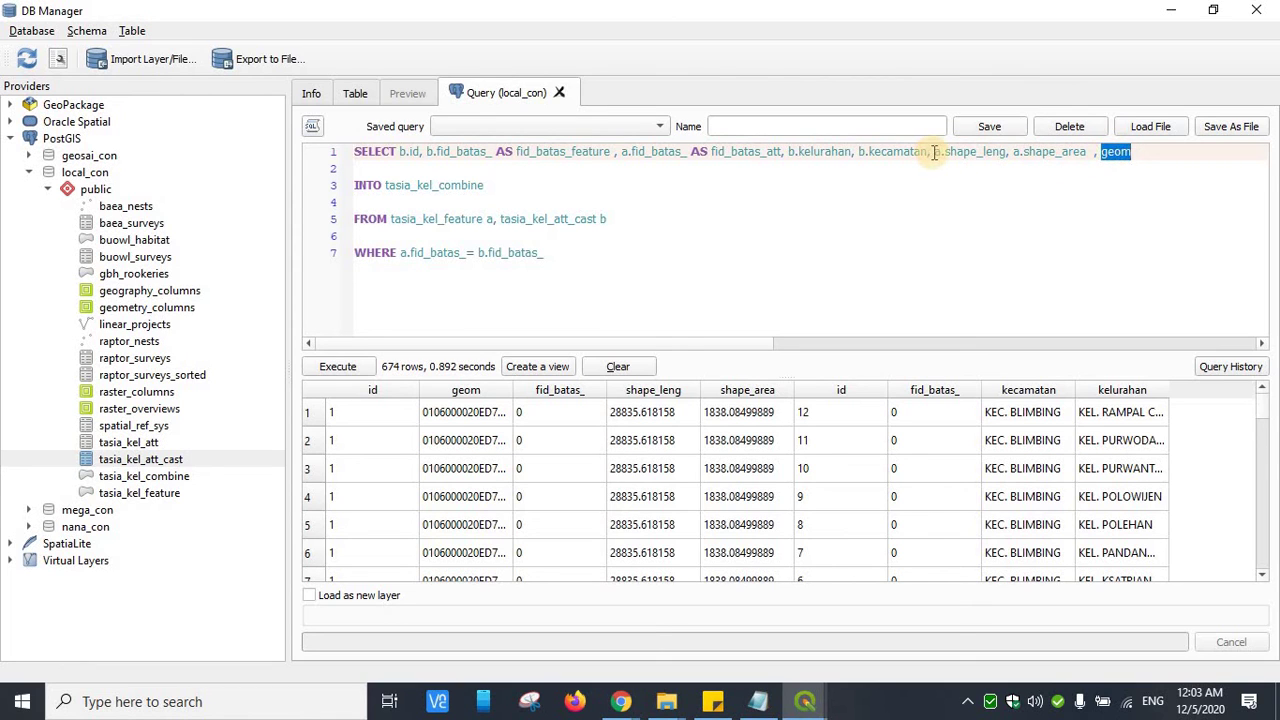
Trace the shape_leng, shape_area and geom columns to tasia_kel_feature, checking how geom is written without an alias
left_click_drag(934, 152, 1133, 152)
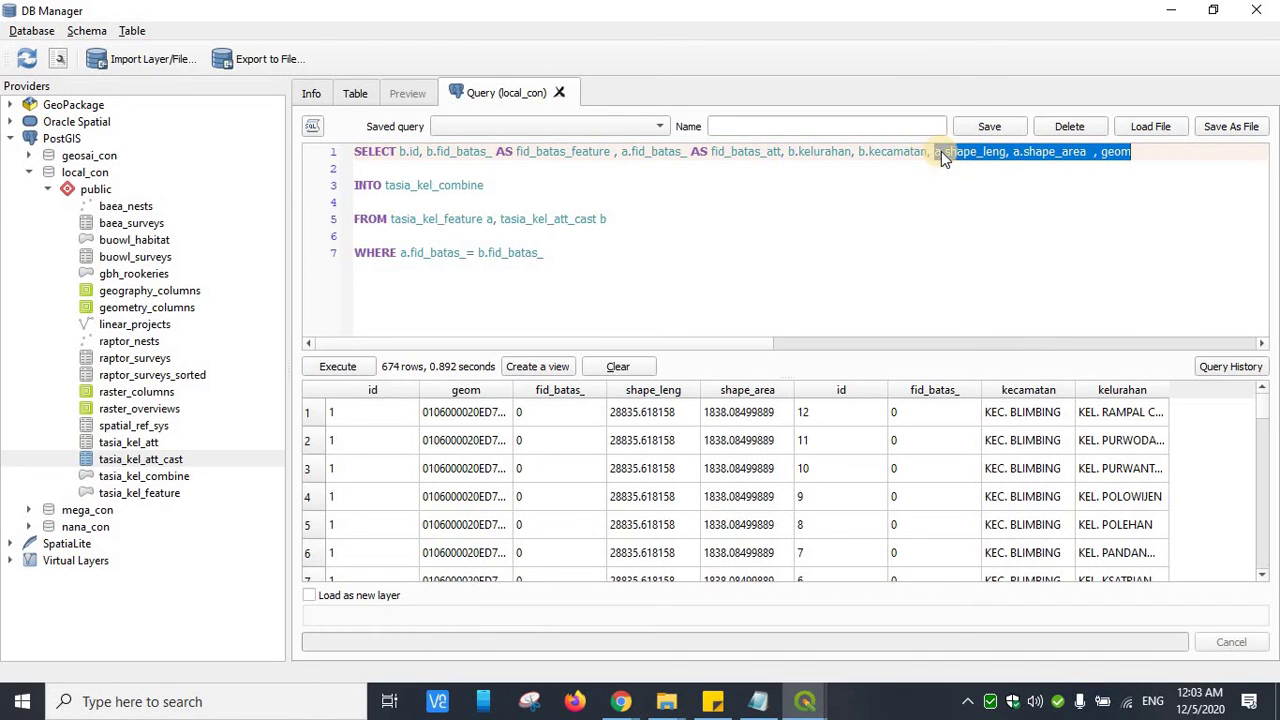
double_click(465, 220)
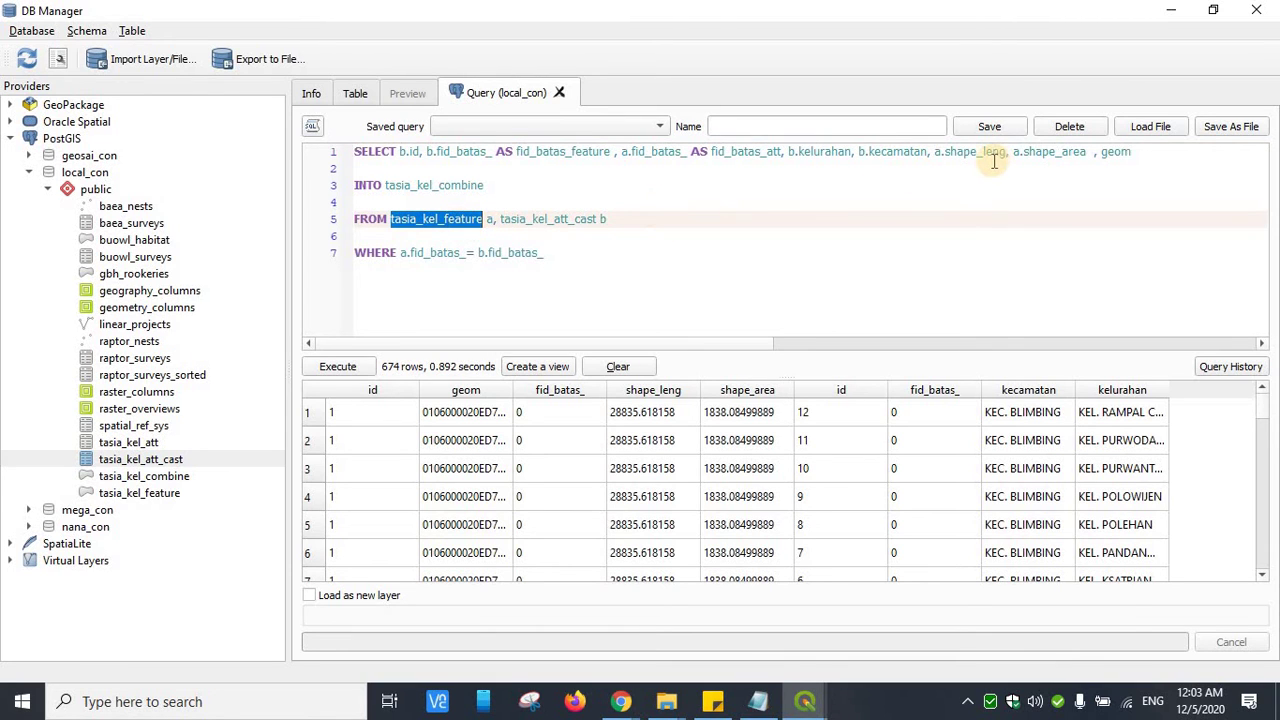
double_click(1112, 152)
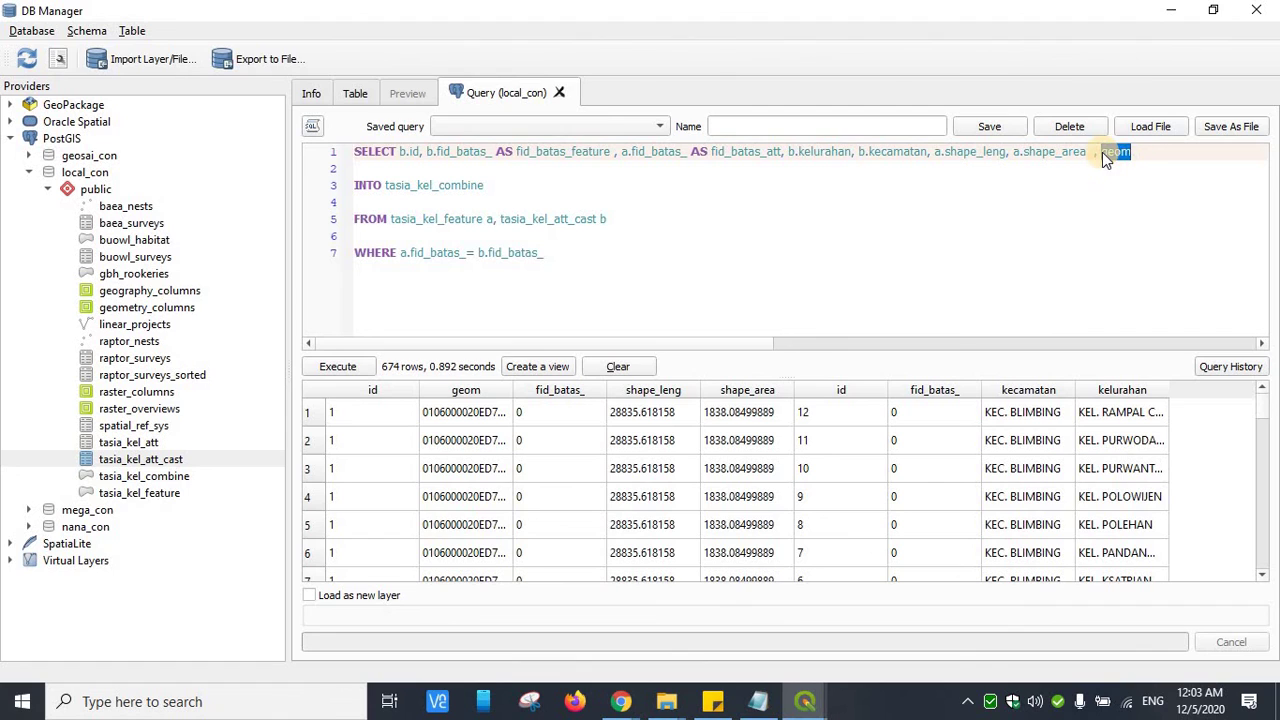
left_click(1118, 152)
left_click(1099, 187)
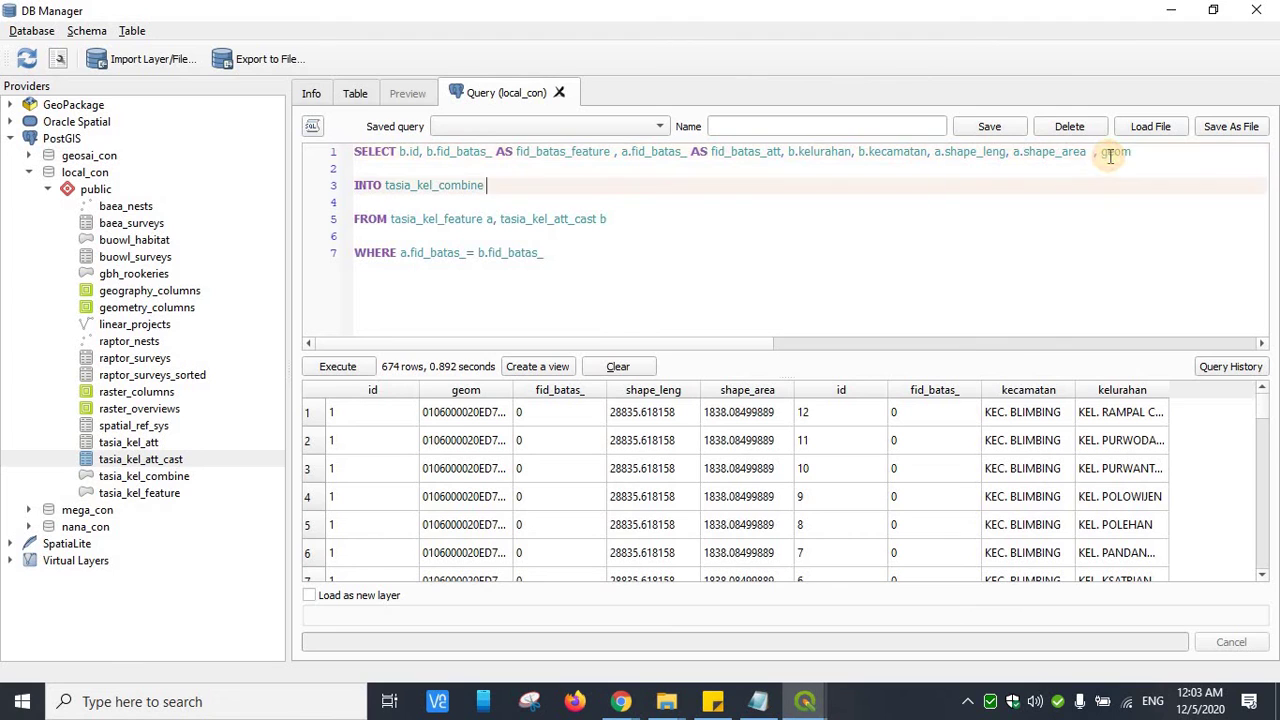
left_click(1102, 155)
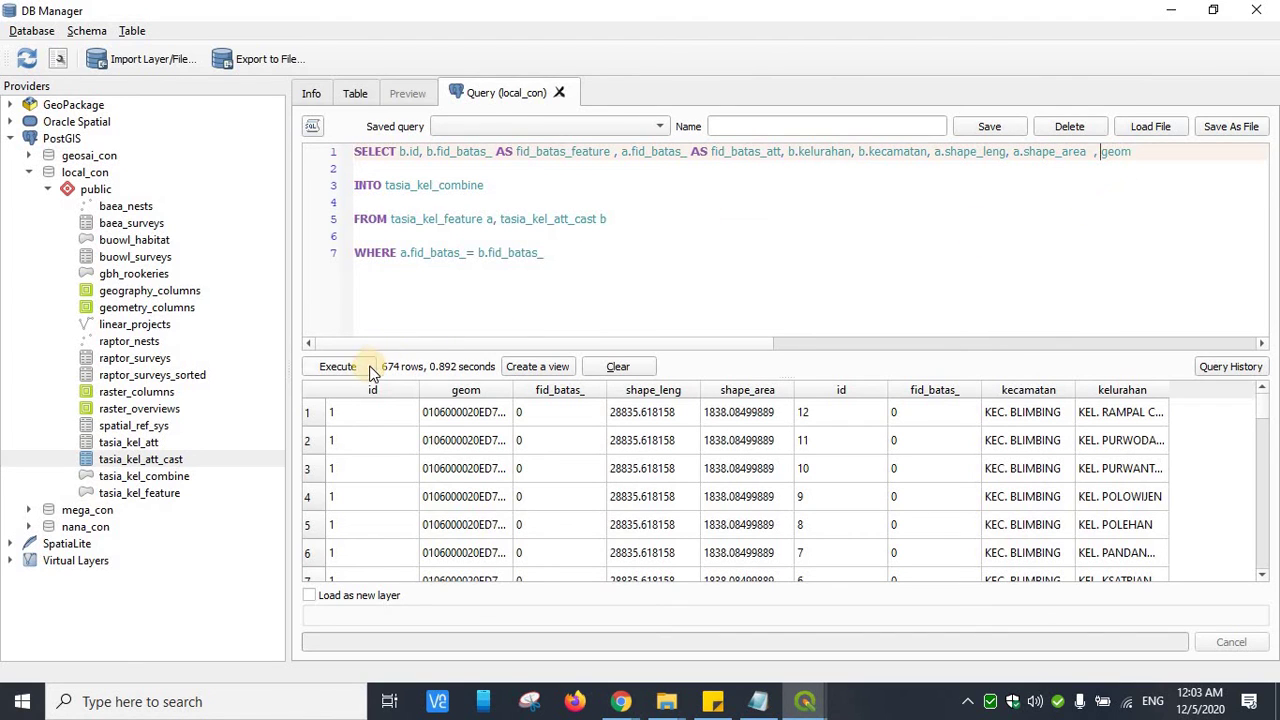
Replace the join query with SELECT * FROM tasia_kel_att_combine and try to run it
left_click(148, 478)
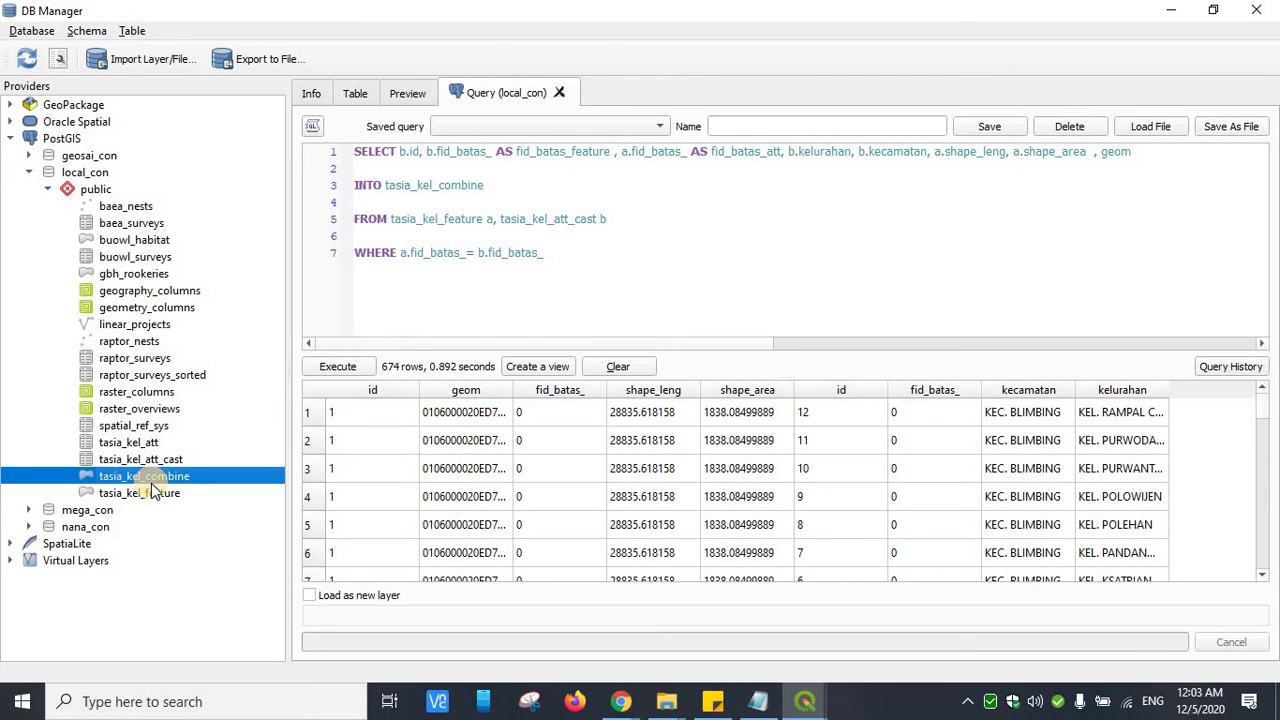
left_click(585, 283)
key("ctrl+a")
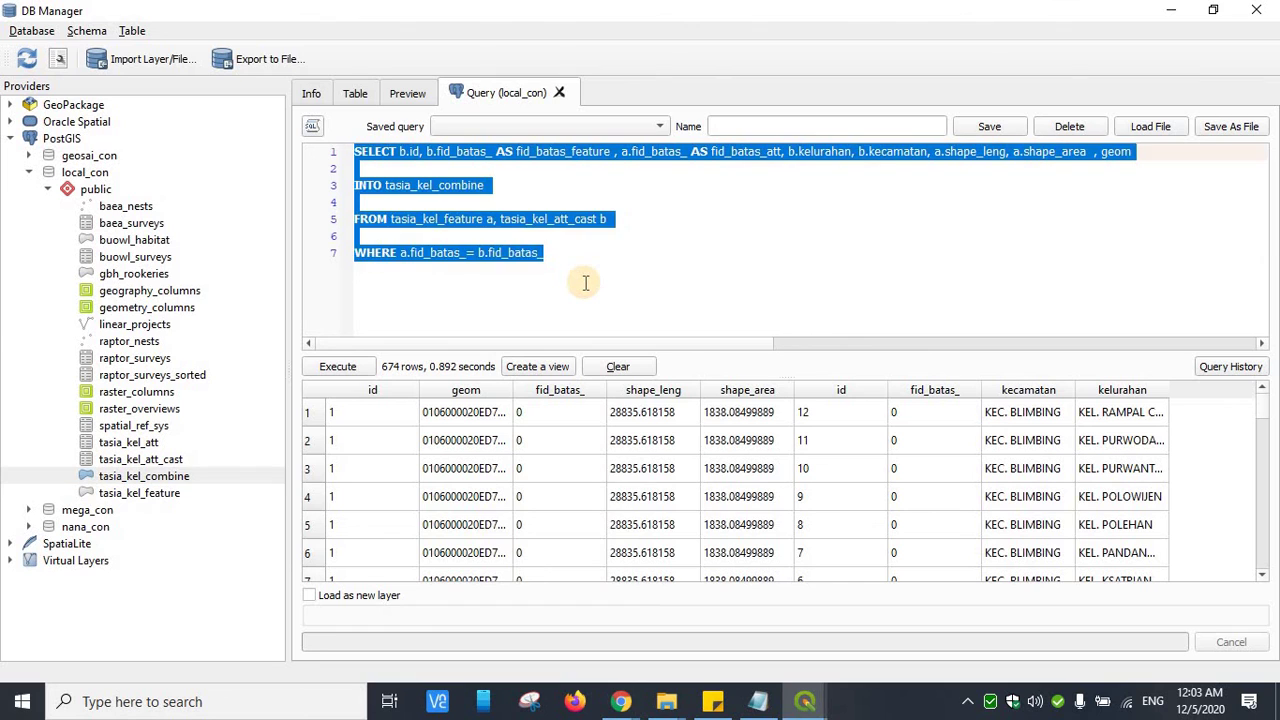
key("BackSpace")
type("SELECT")
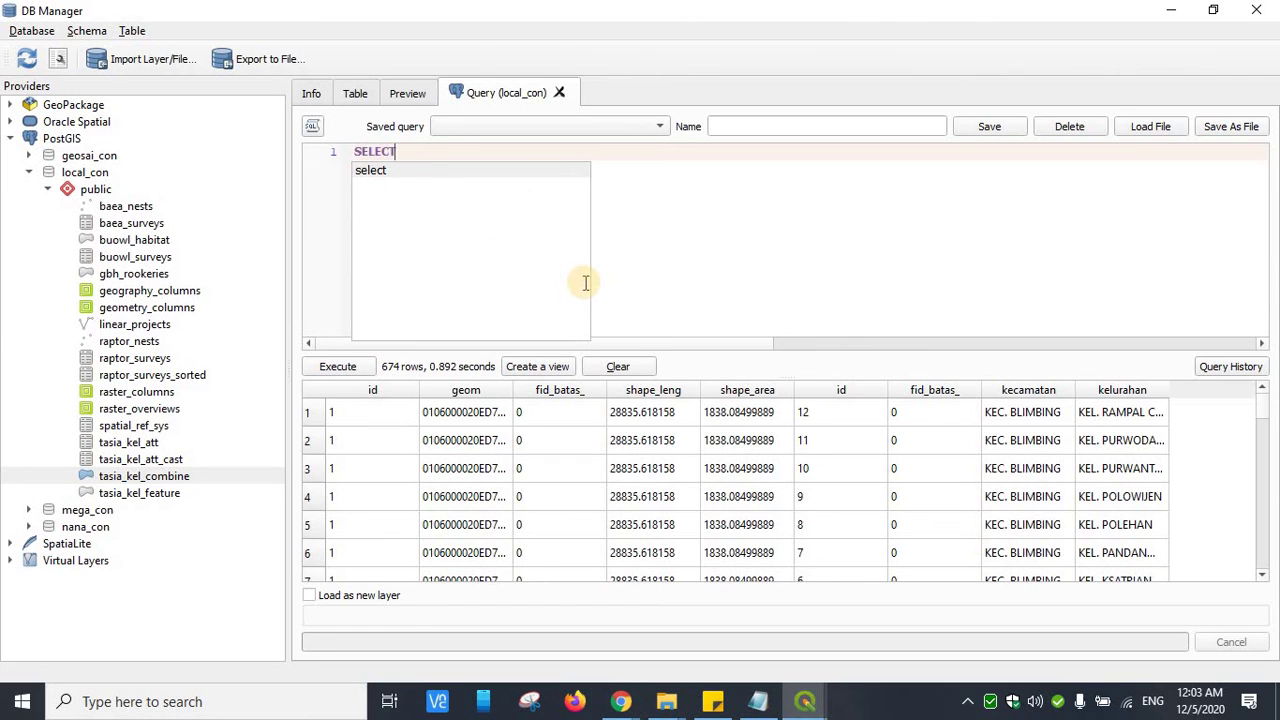
type(" * FROM")
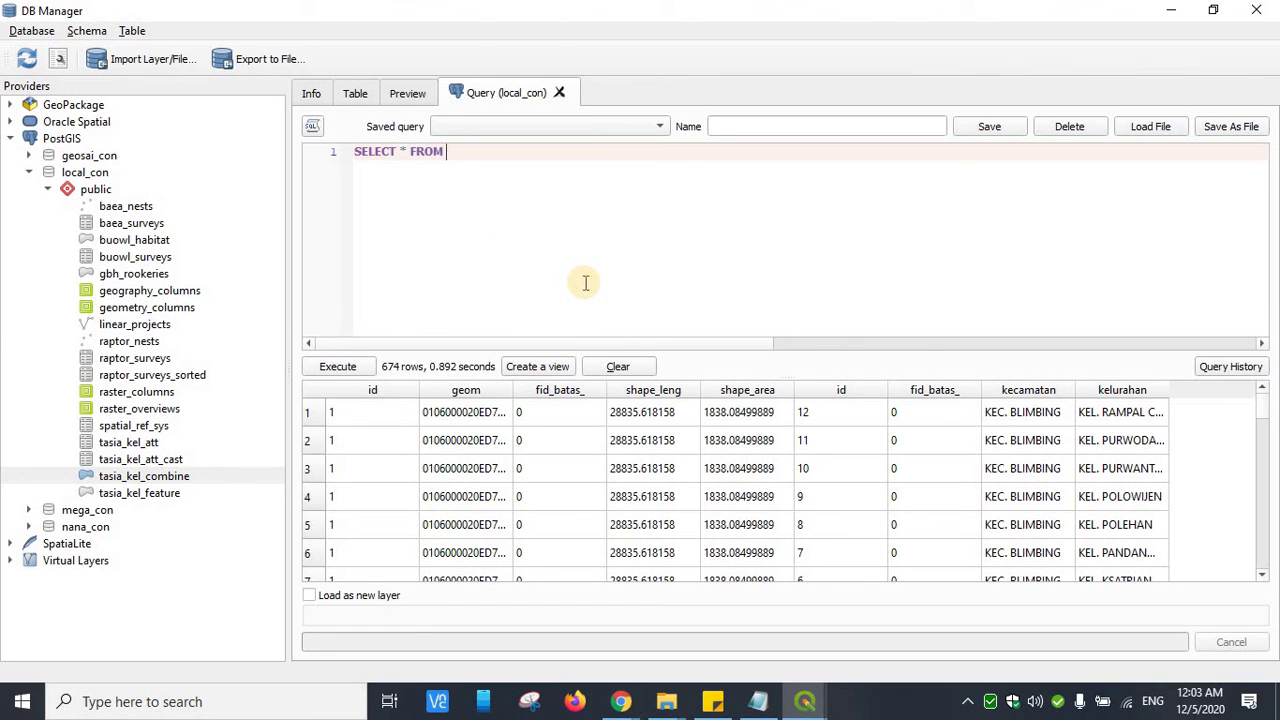
type(" tasia_kel")
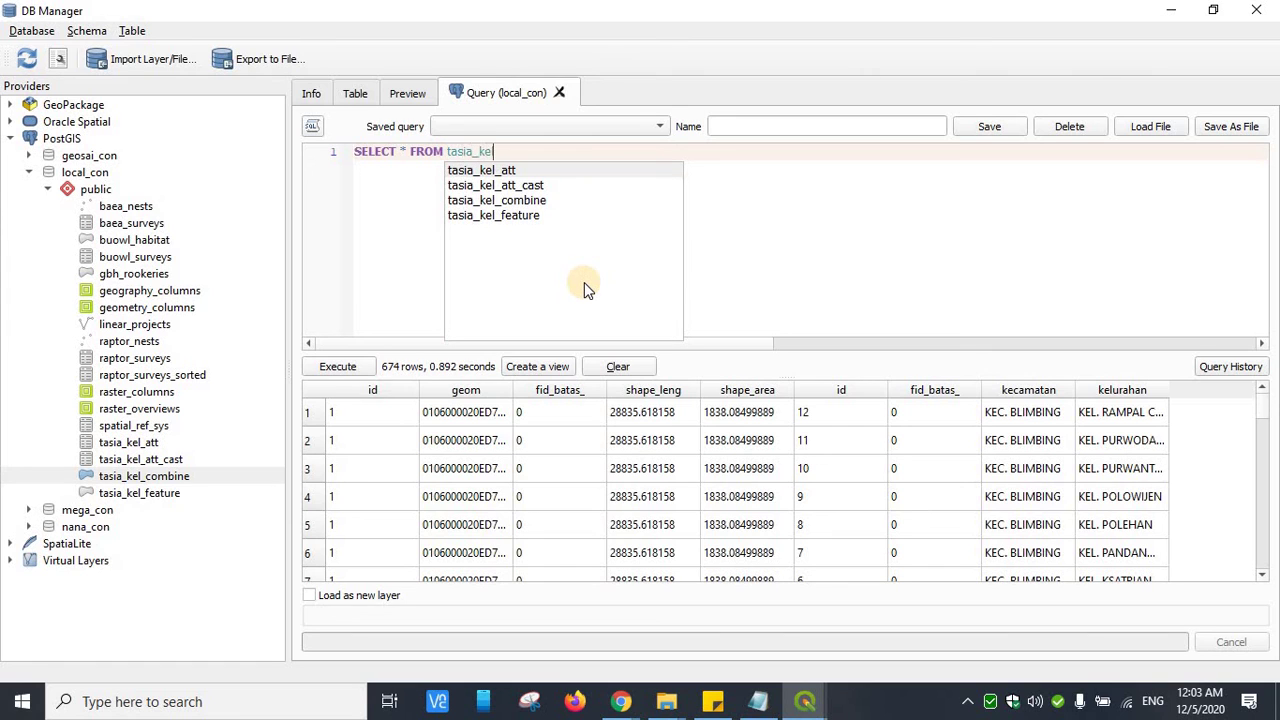
type("_att_combine")
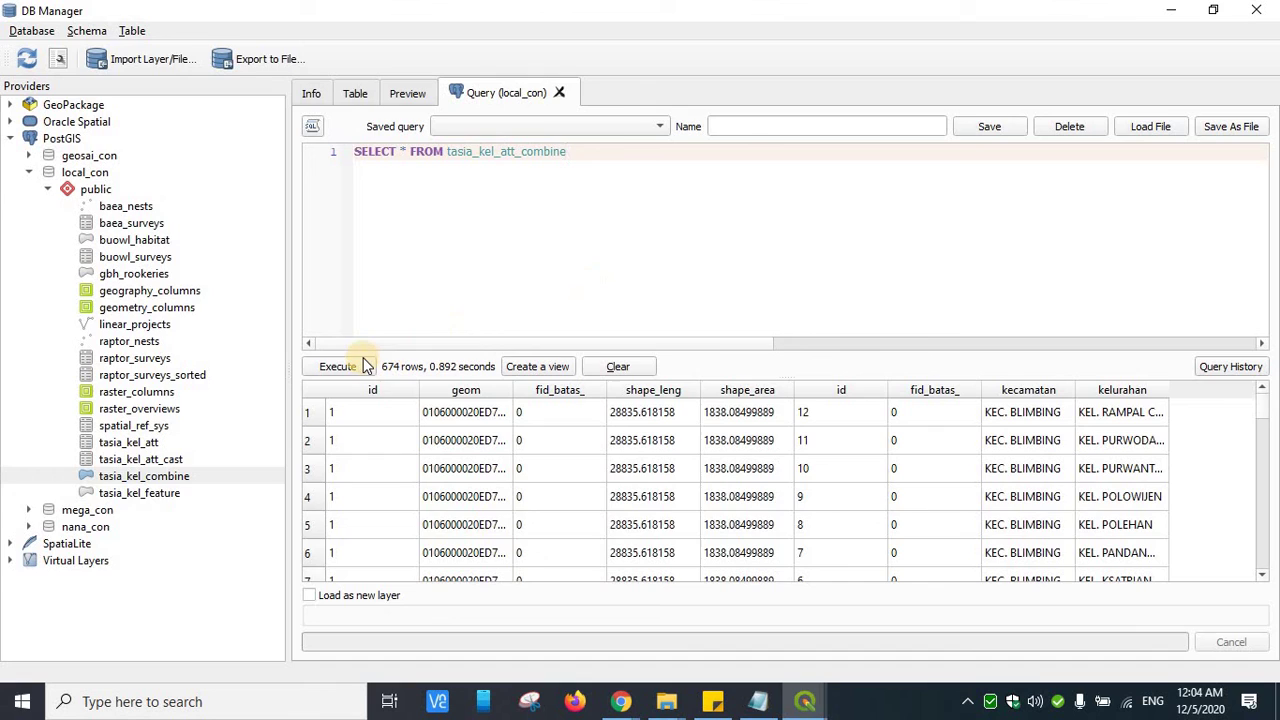
left_click(362, 364)
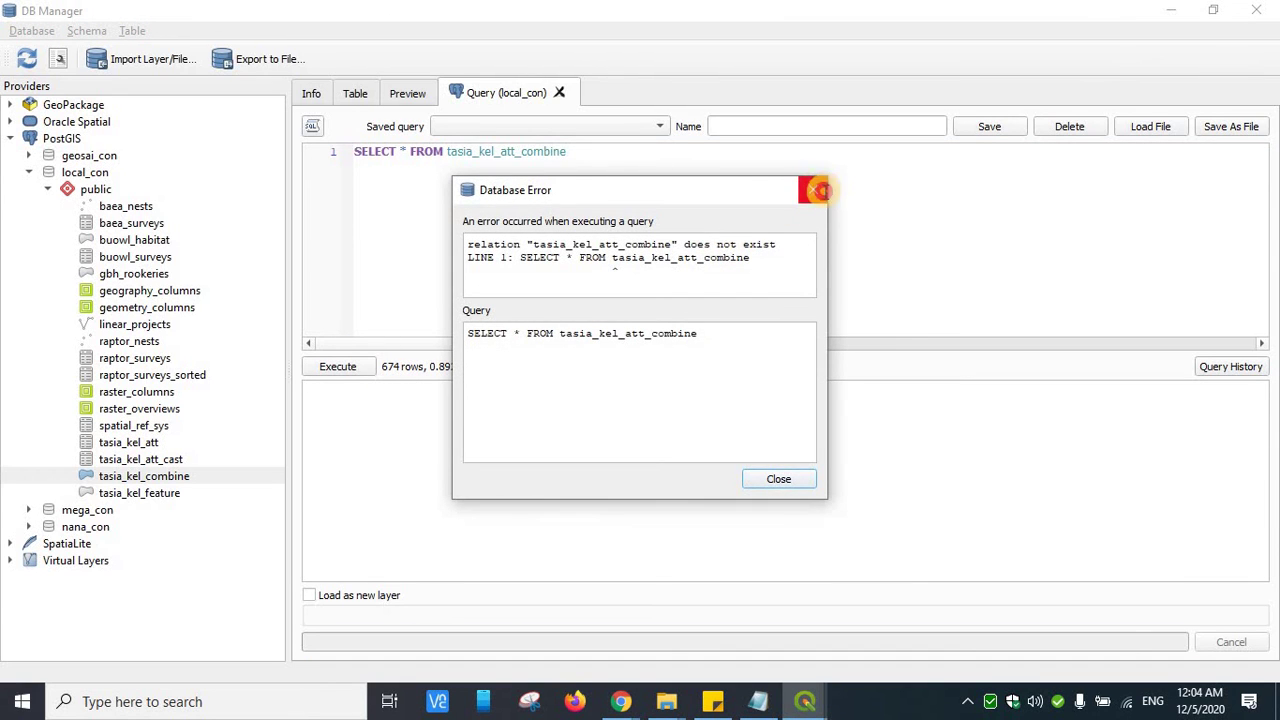
left_click(818, 190)
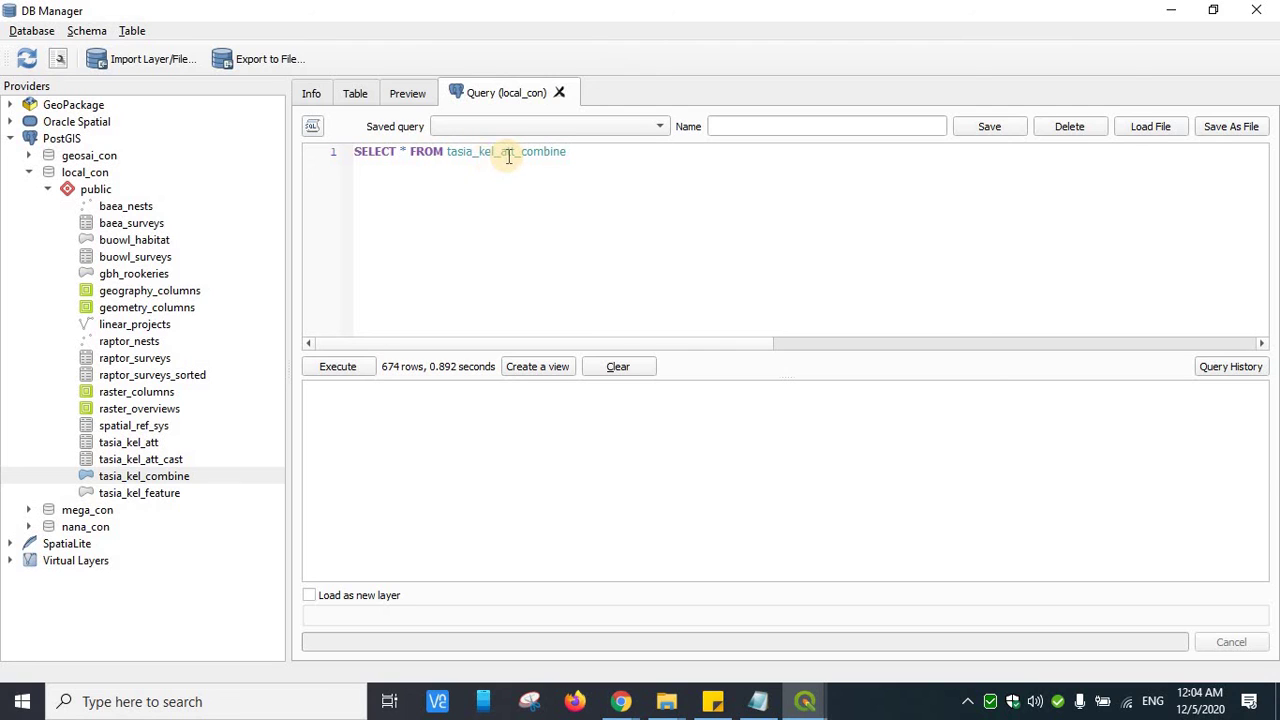
Correct the queried table name to tasia_kel_combine, run the query and look through the returned rows to the end
left_click(620, 155, "shift")
key("BackSpace")
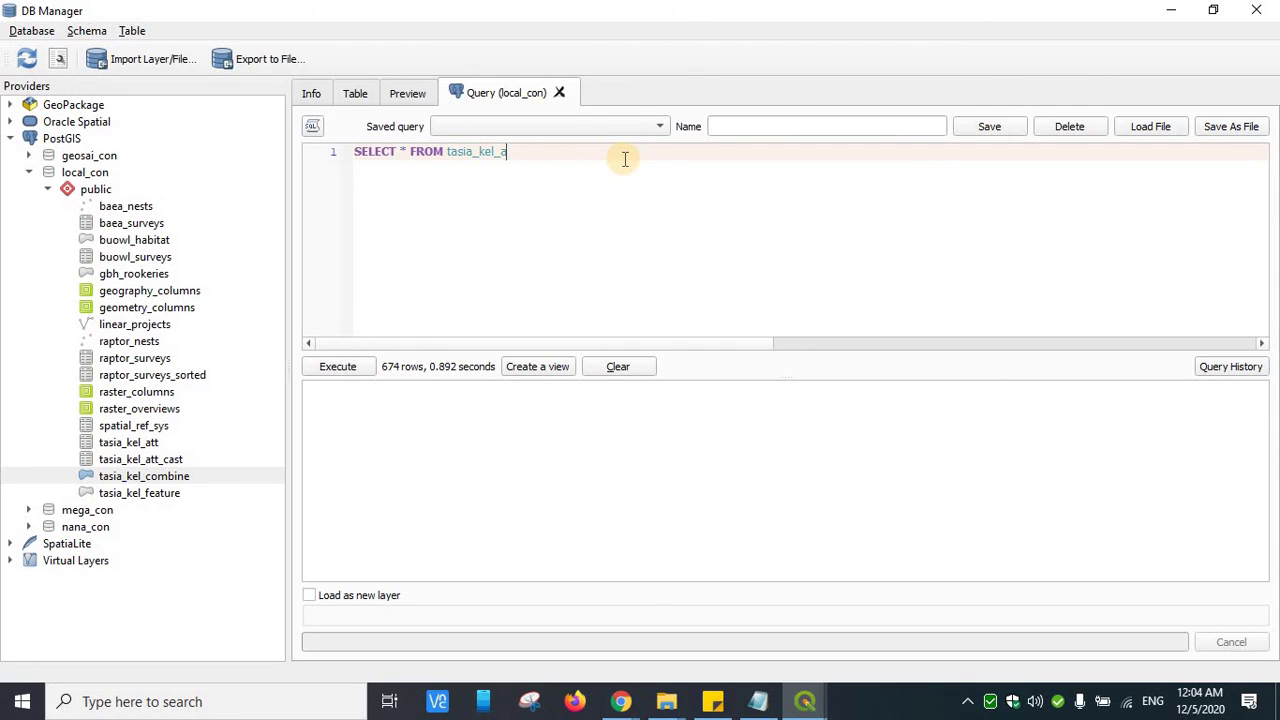
type("combine")
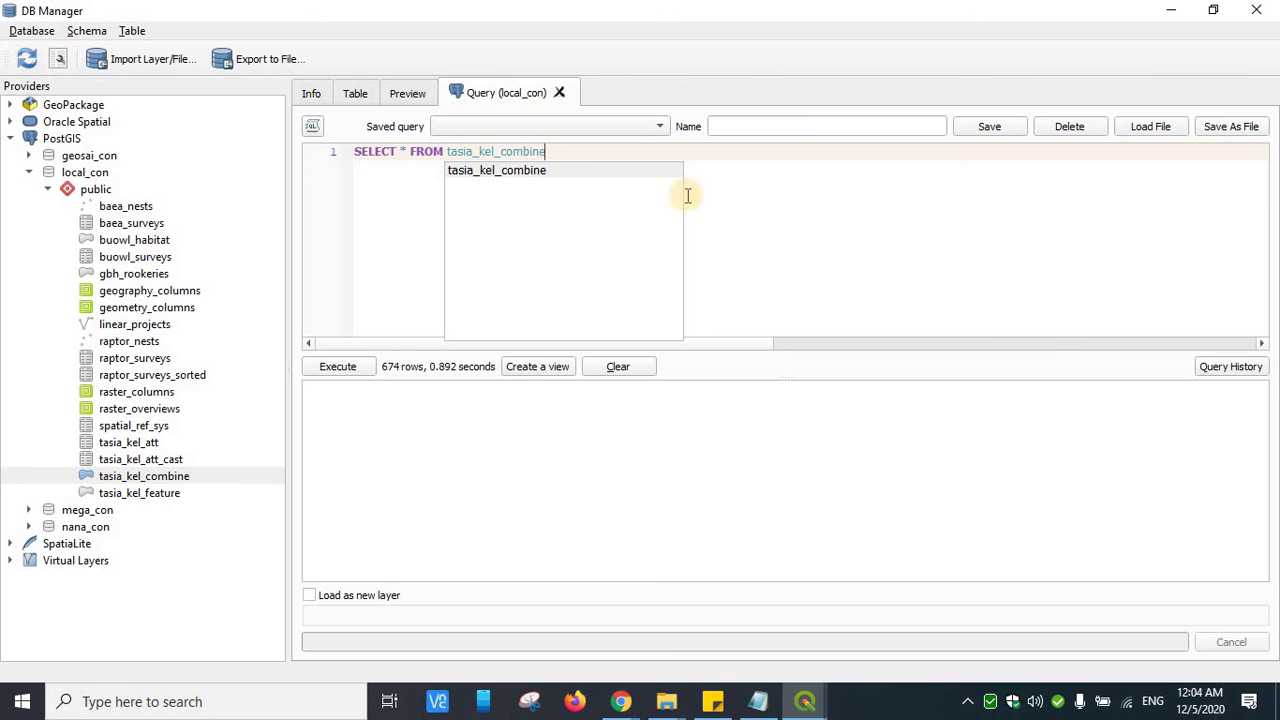
left_click(331, 366)
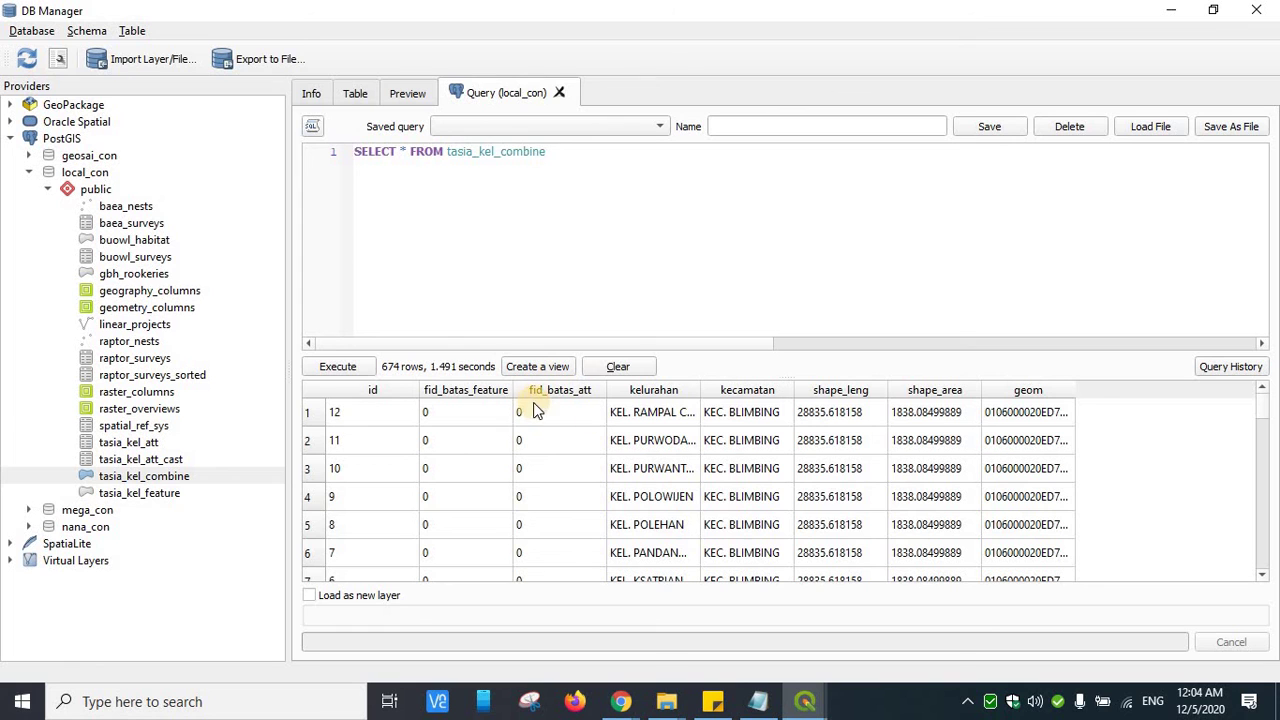
left_click_drag(1265, 411, 1266, 572)
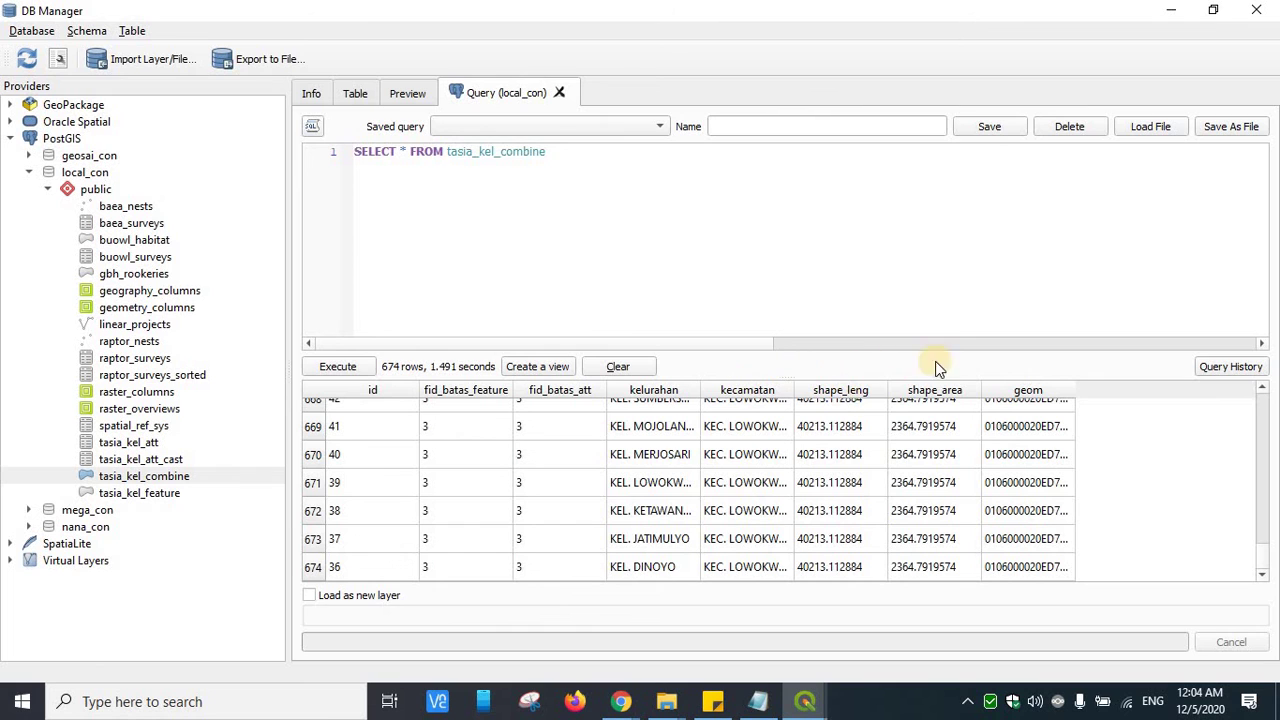
Examine the field types of tasia_kel_combine in its table information, from the fid_batas columns through to geom
left_click(311, 93)
scroll(585, 330, "down", 1)
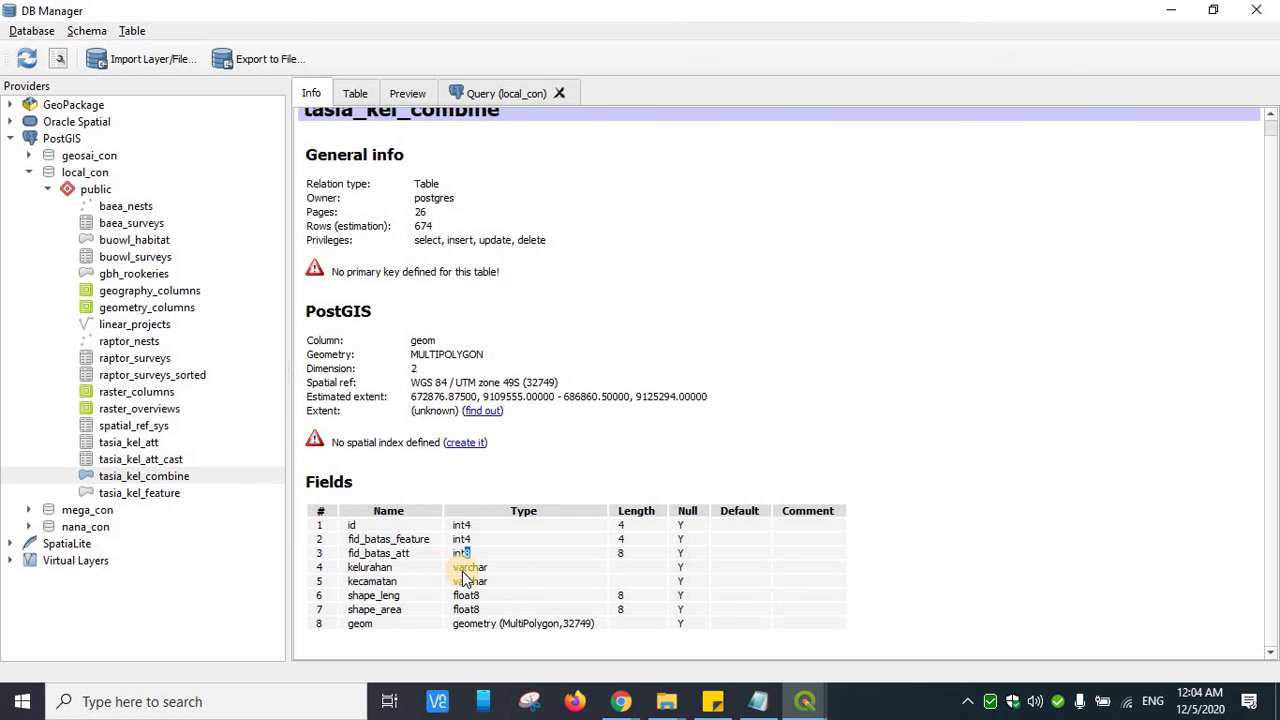
double_click(469, 569)
double_click(466, 596)
double_click(466, 609)
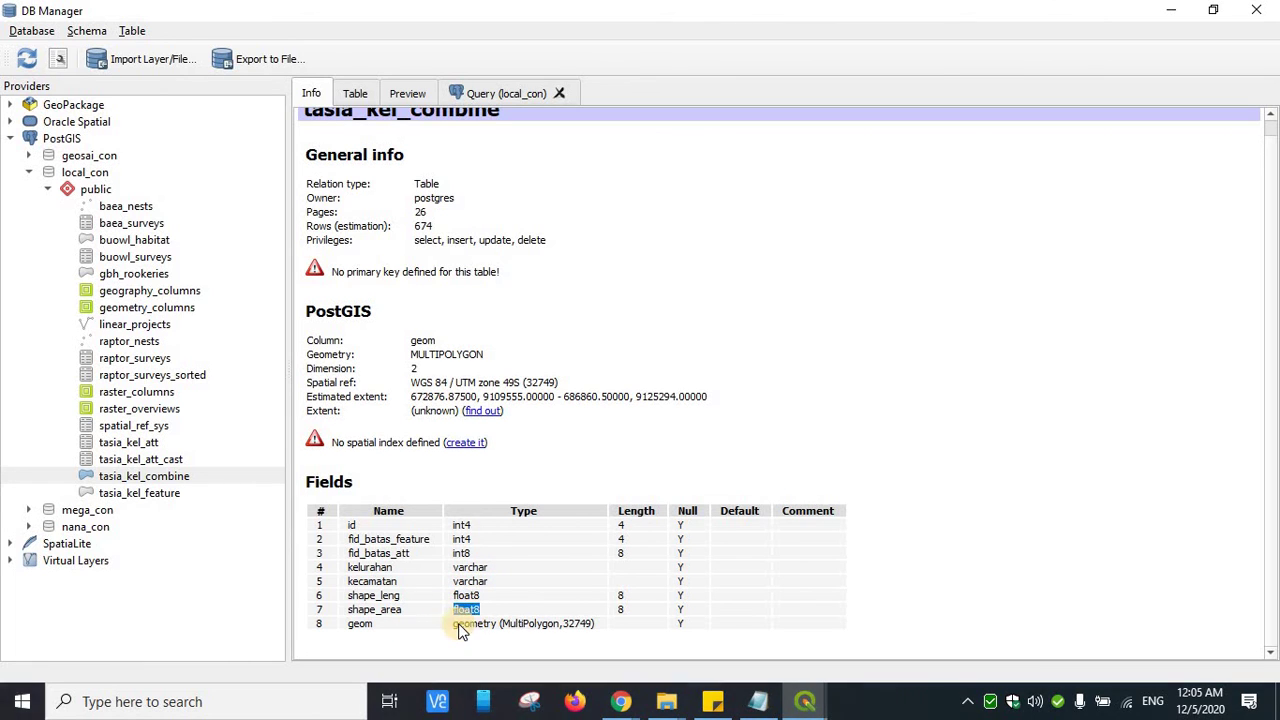
double_click(528, 622)
left_click(705, 645)
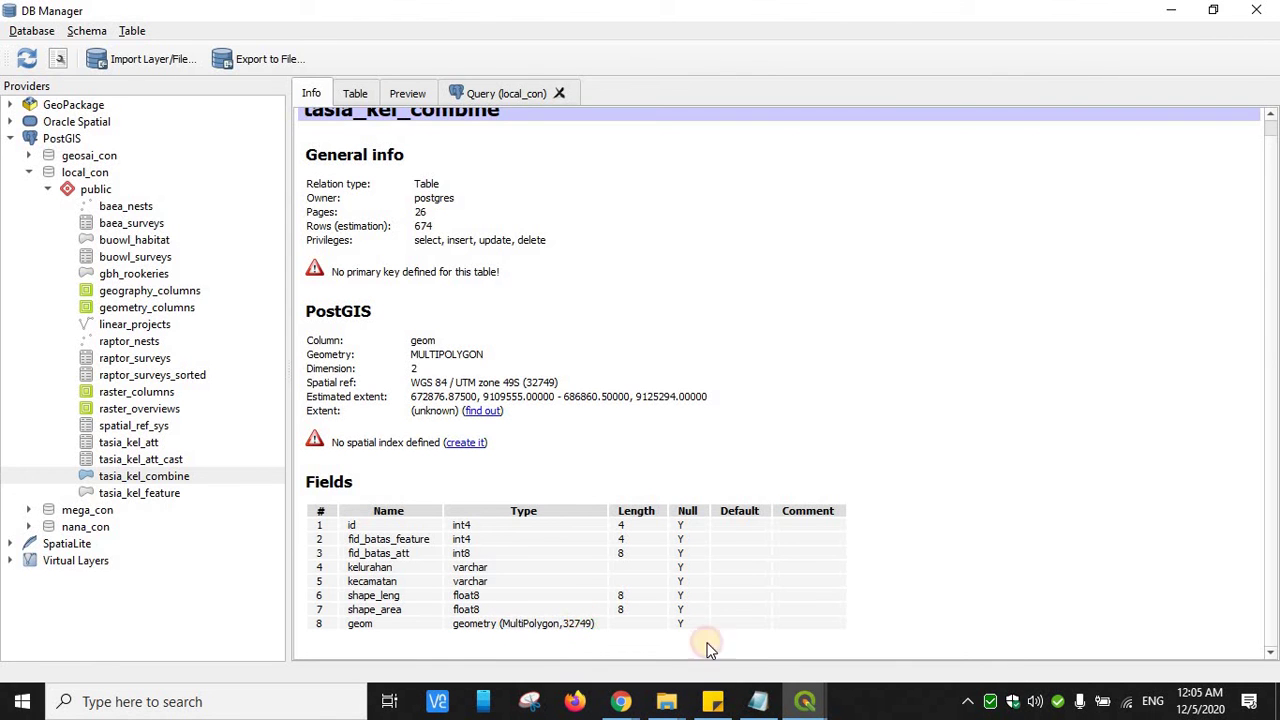
Switch to the main QGIS window, hide the local_file layer group, and expand and show the local_database group
left_click(815, 705)
left_click(784, 642)
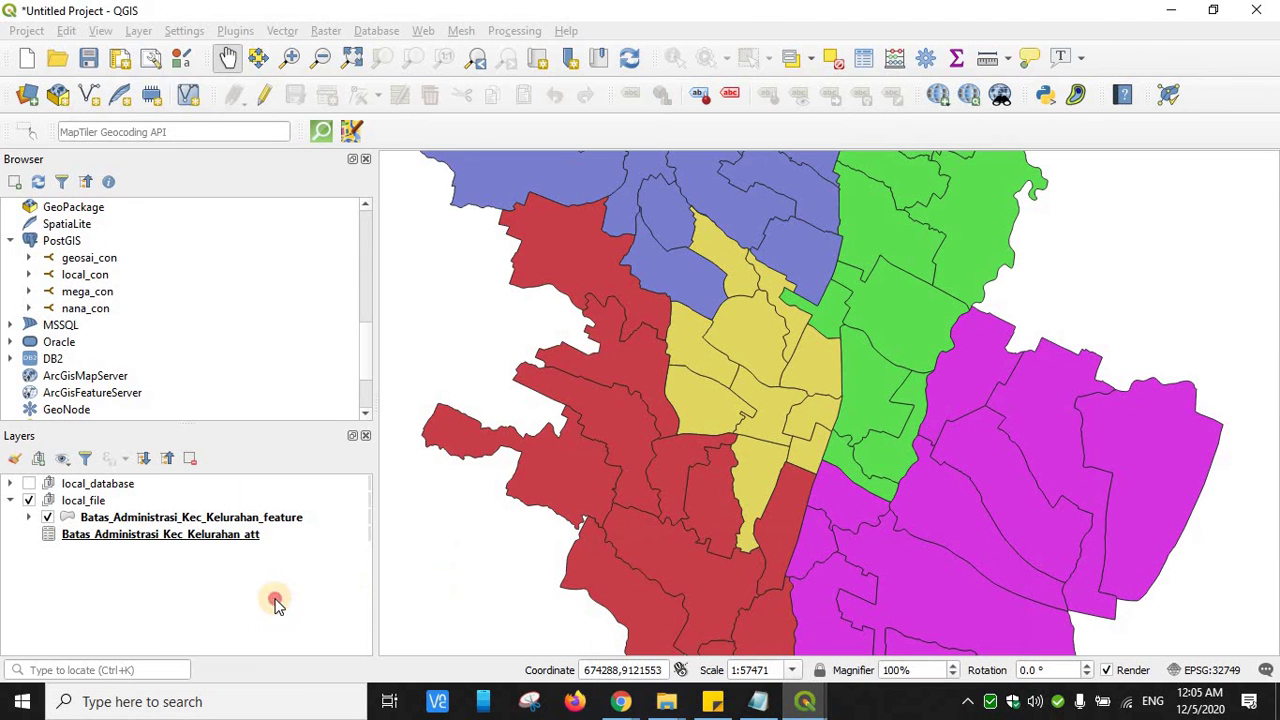
left_click(29, 500)
left_click(9, 483)
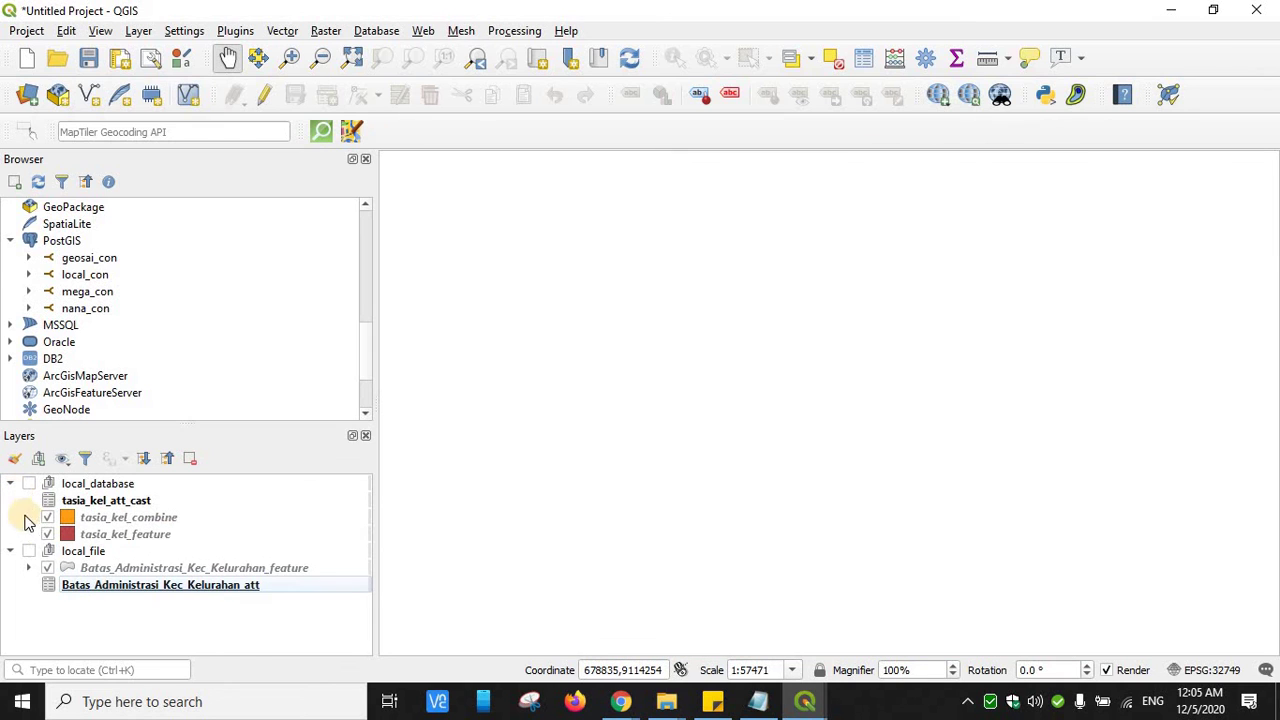
left_click(29, 483)
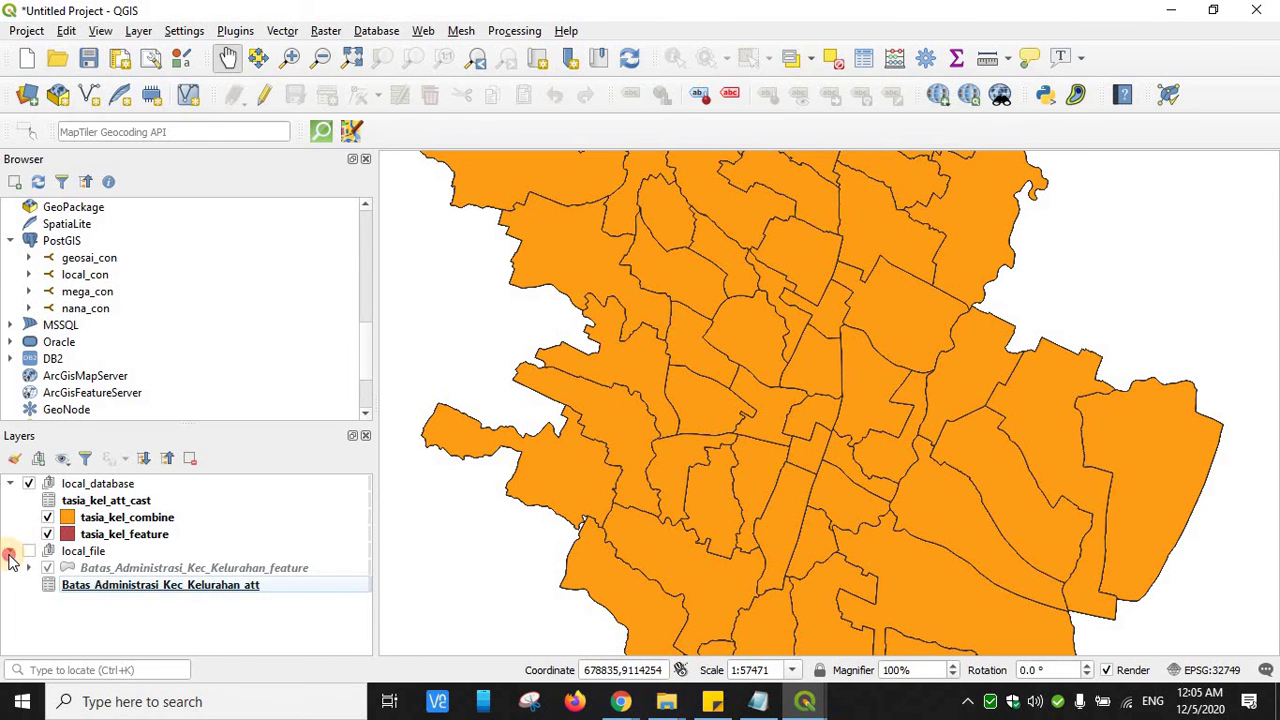
left_click(9, 551)
Hide the tasia_kel_feature layer and open the attribute table of tasia_kel_combine
left_click(47, 534)
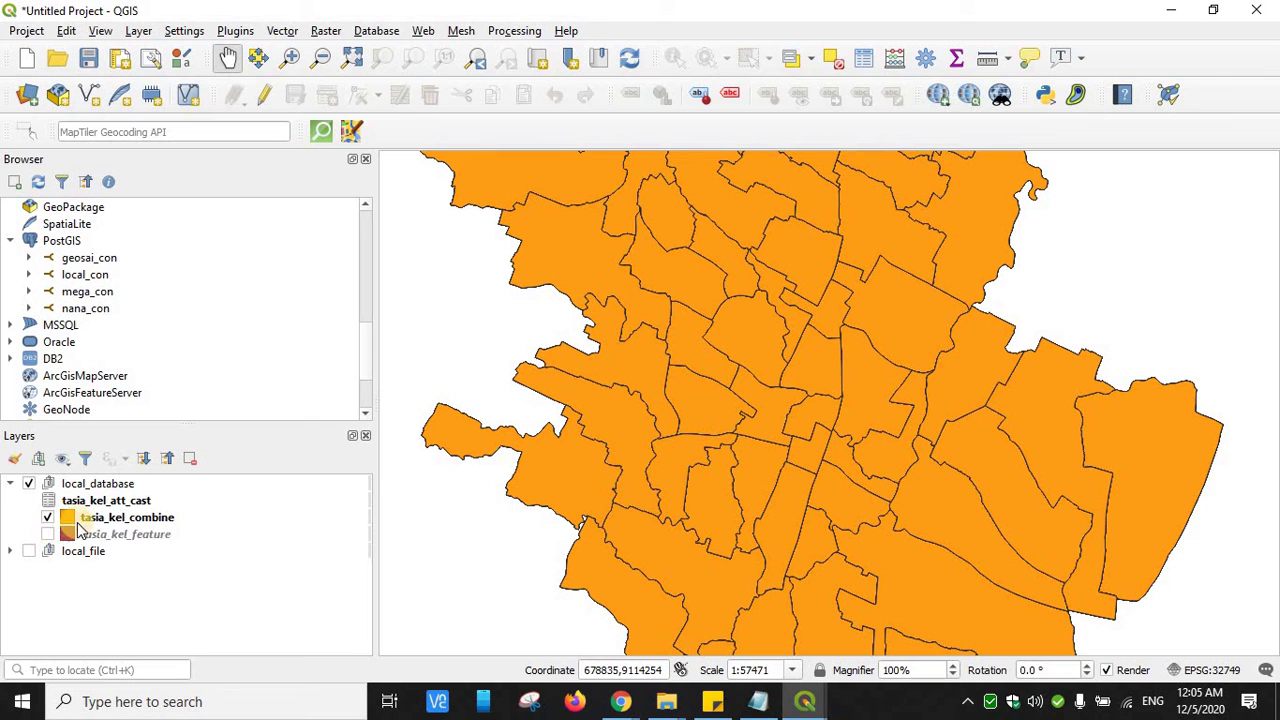
right_click(145, 521)
left_click(200, 324)
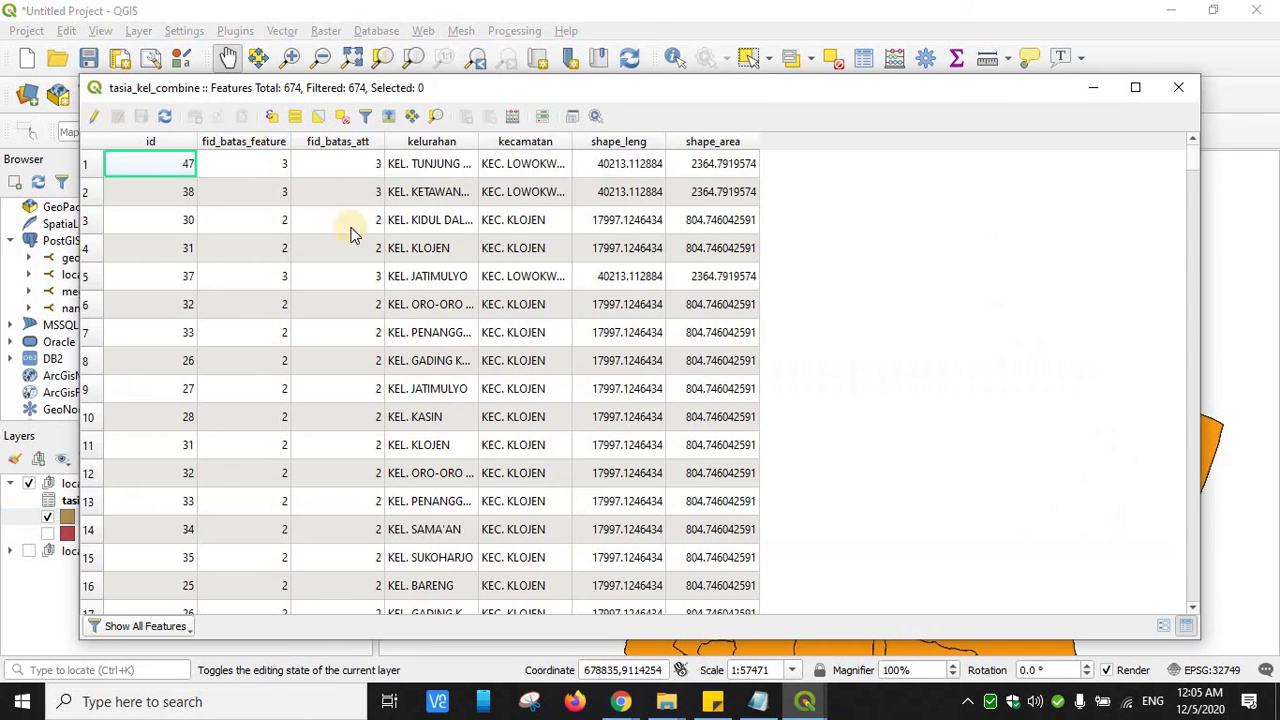